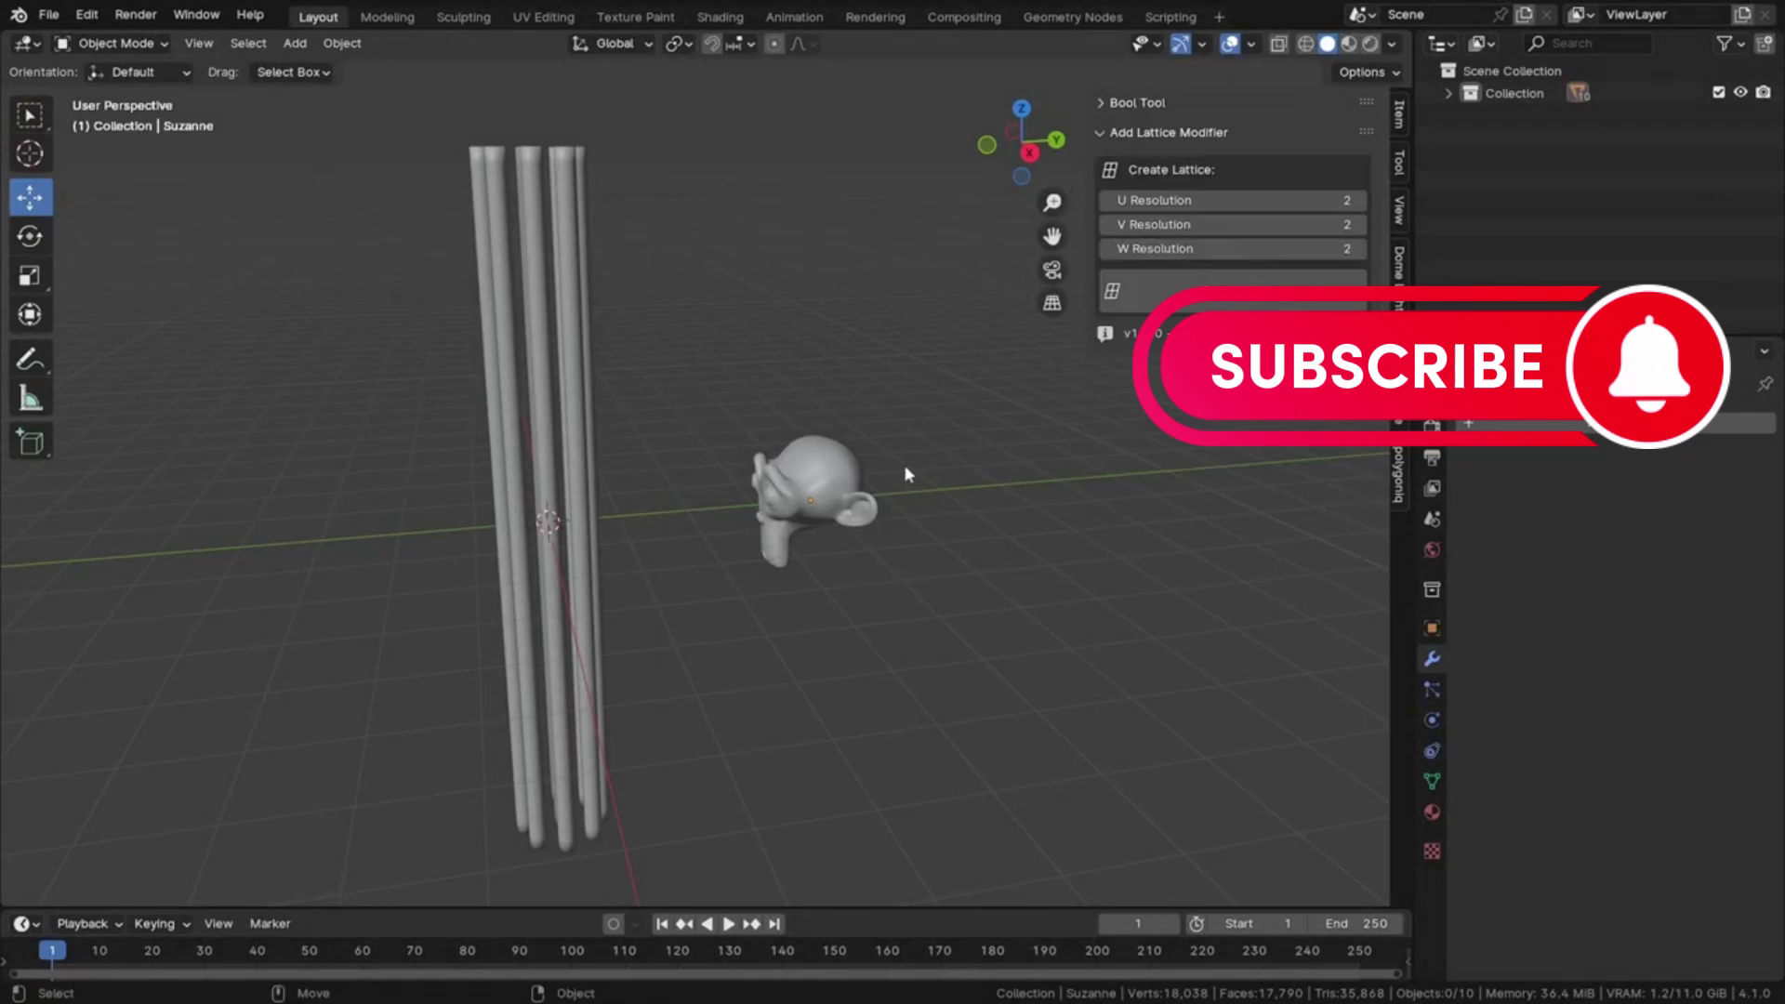
Select Suzanne and give it smooth shading
click(842, 493)
scroll(851, 504, up, 5)
right_click(841, 483)
click(841, 484)
middle_drag(842, 484, 792, 480)
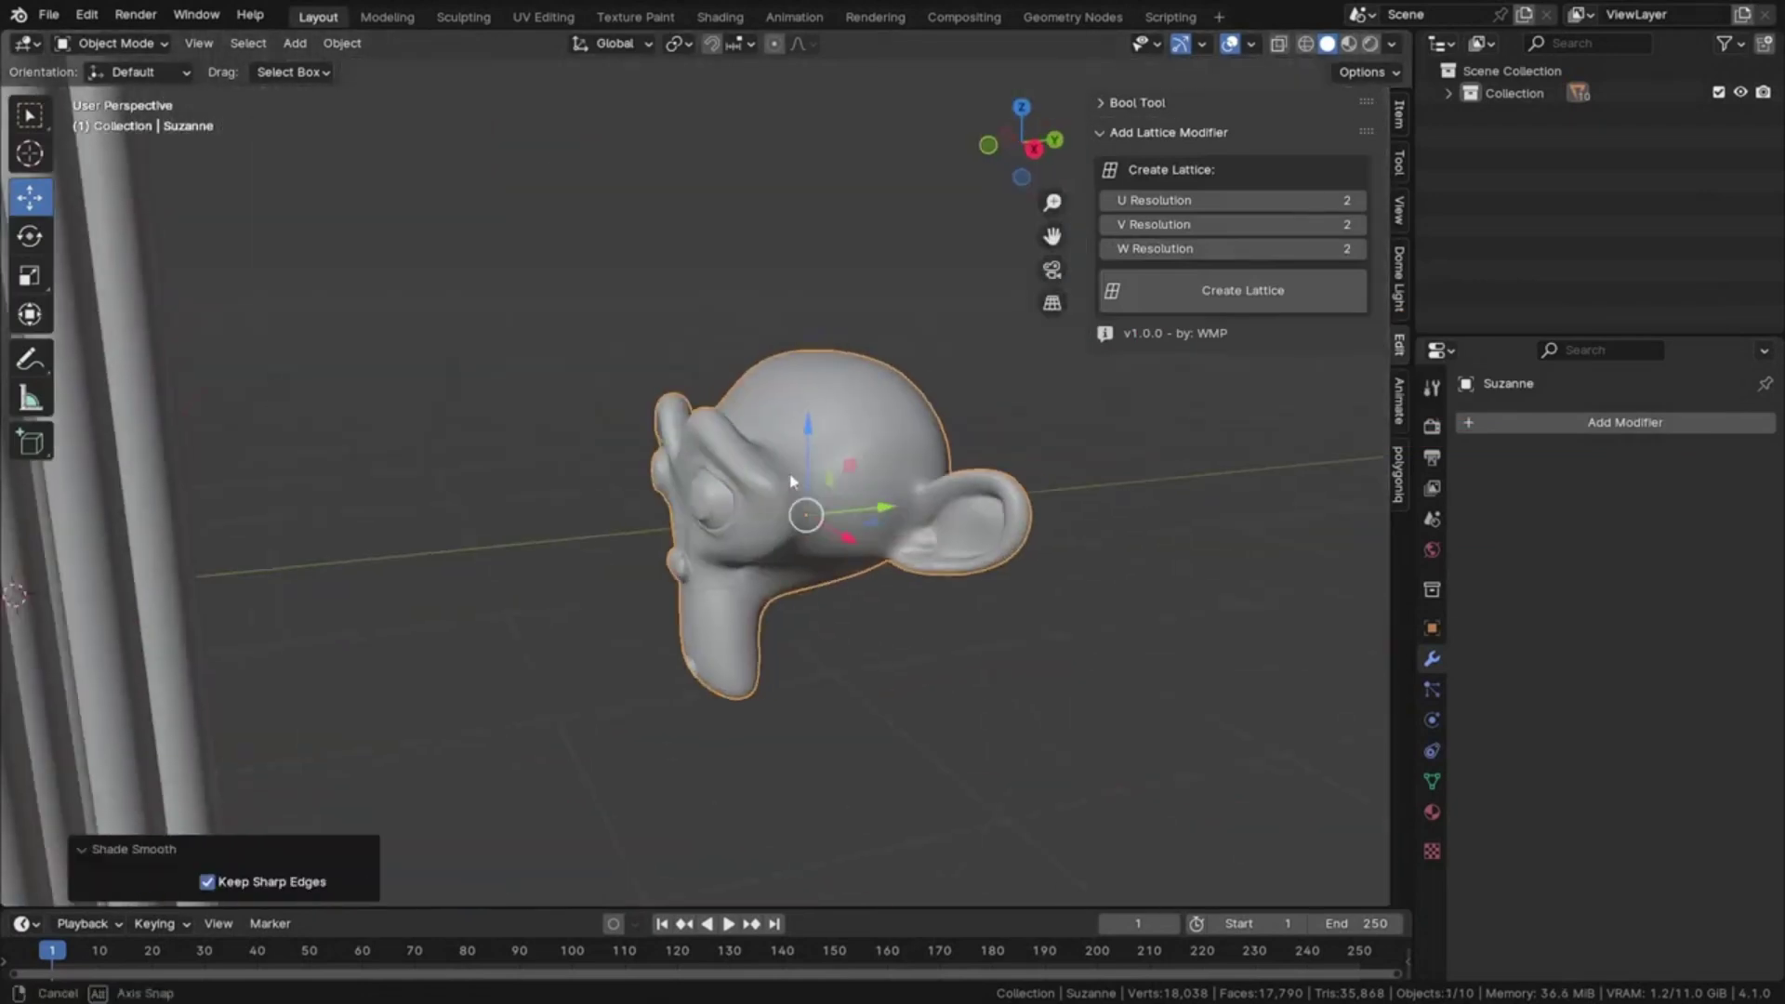
Create a lattice around Suzanne with U resolution 5
click(1242, 290)
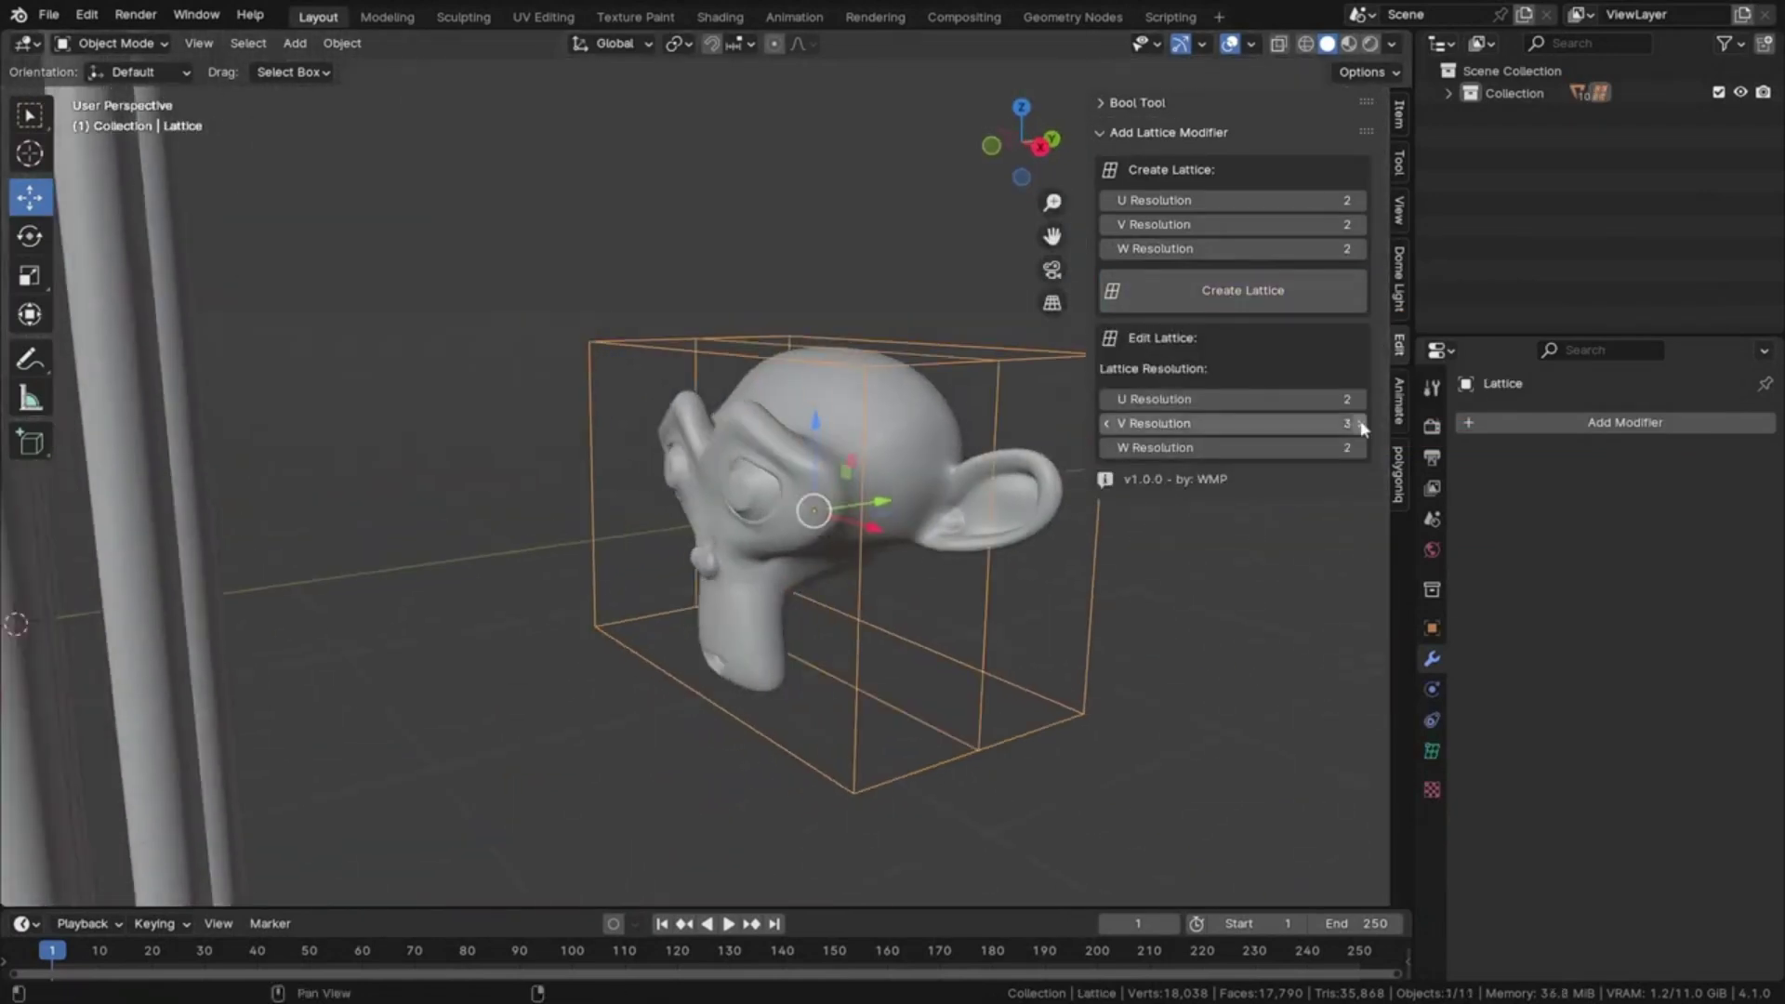
click(1359, 399)
middle_drag(911, 465, 967, 447)
In lattice edit mode, move the top lattice points to reshape the cage
key(Tab)
drag(759, 409, 760, 409)
middle_drag(759, 409, 614, 346)
click(611, 246)
middle_drag(610, 247, 570, 390)
drag(571, 390, 595, 418)
middle_drag(595, 419, 842, 540)
Set the lattice W resolution to 3 and apply the lattice deformation to Suzanne
key(Tab)
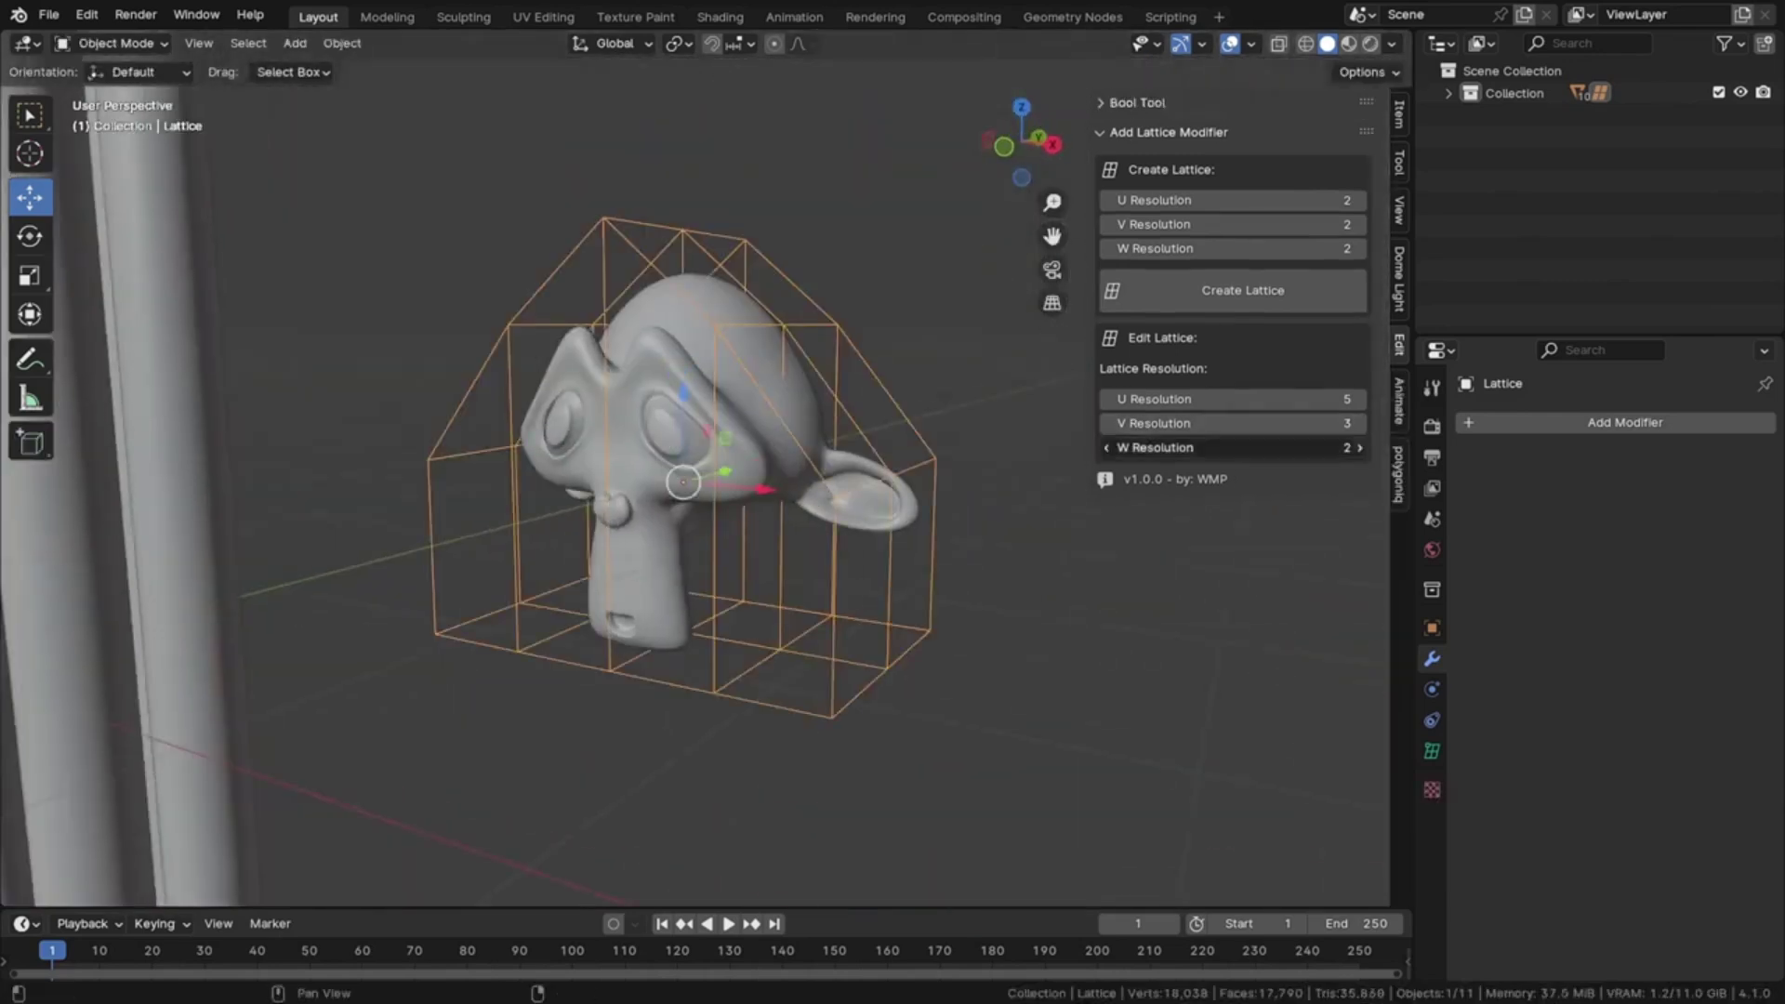
click(1359, 447)
middle_drag(1069, 465, 1269, 324)
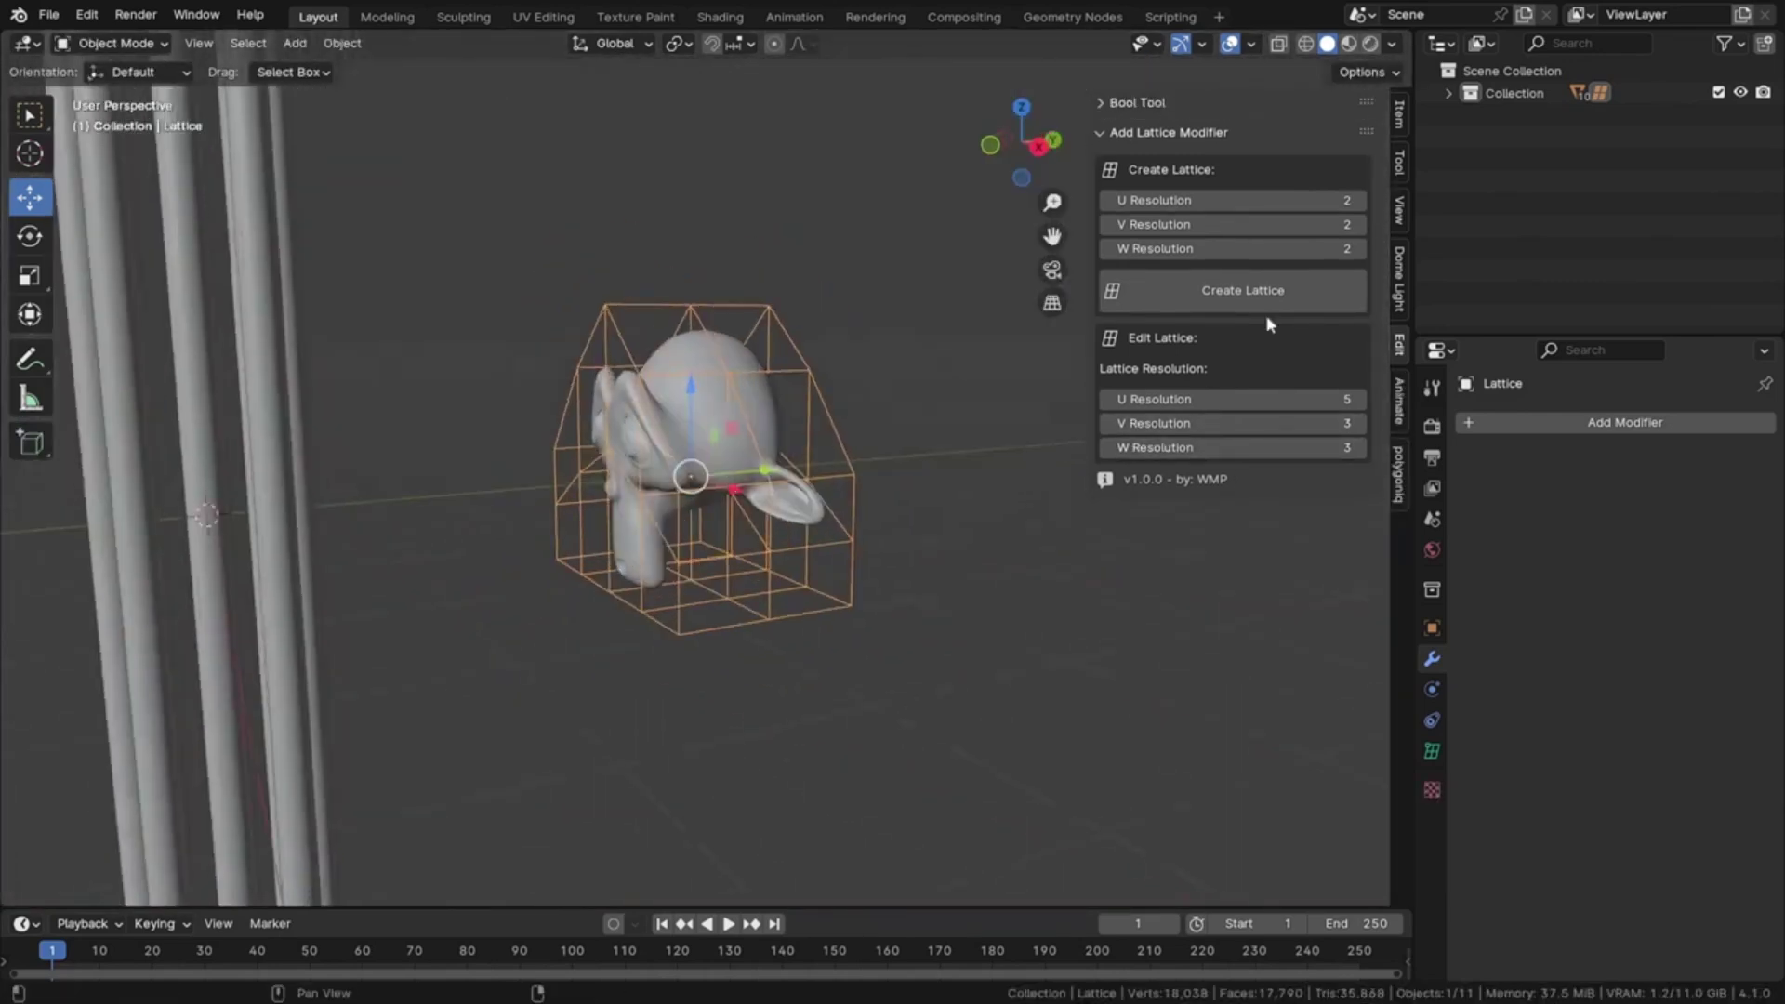
click(721, 419)
click(1177, 406)
Set the W resolution to 30 for the cylinder bundle
middle_drag(1177, 405, 648, 384)
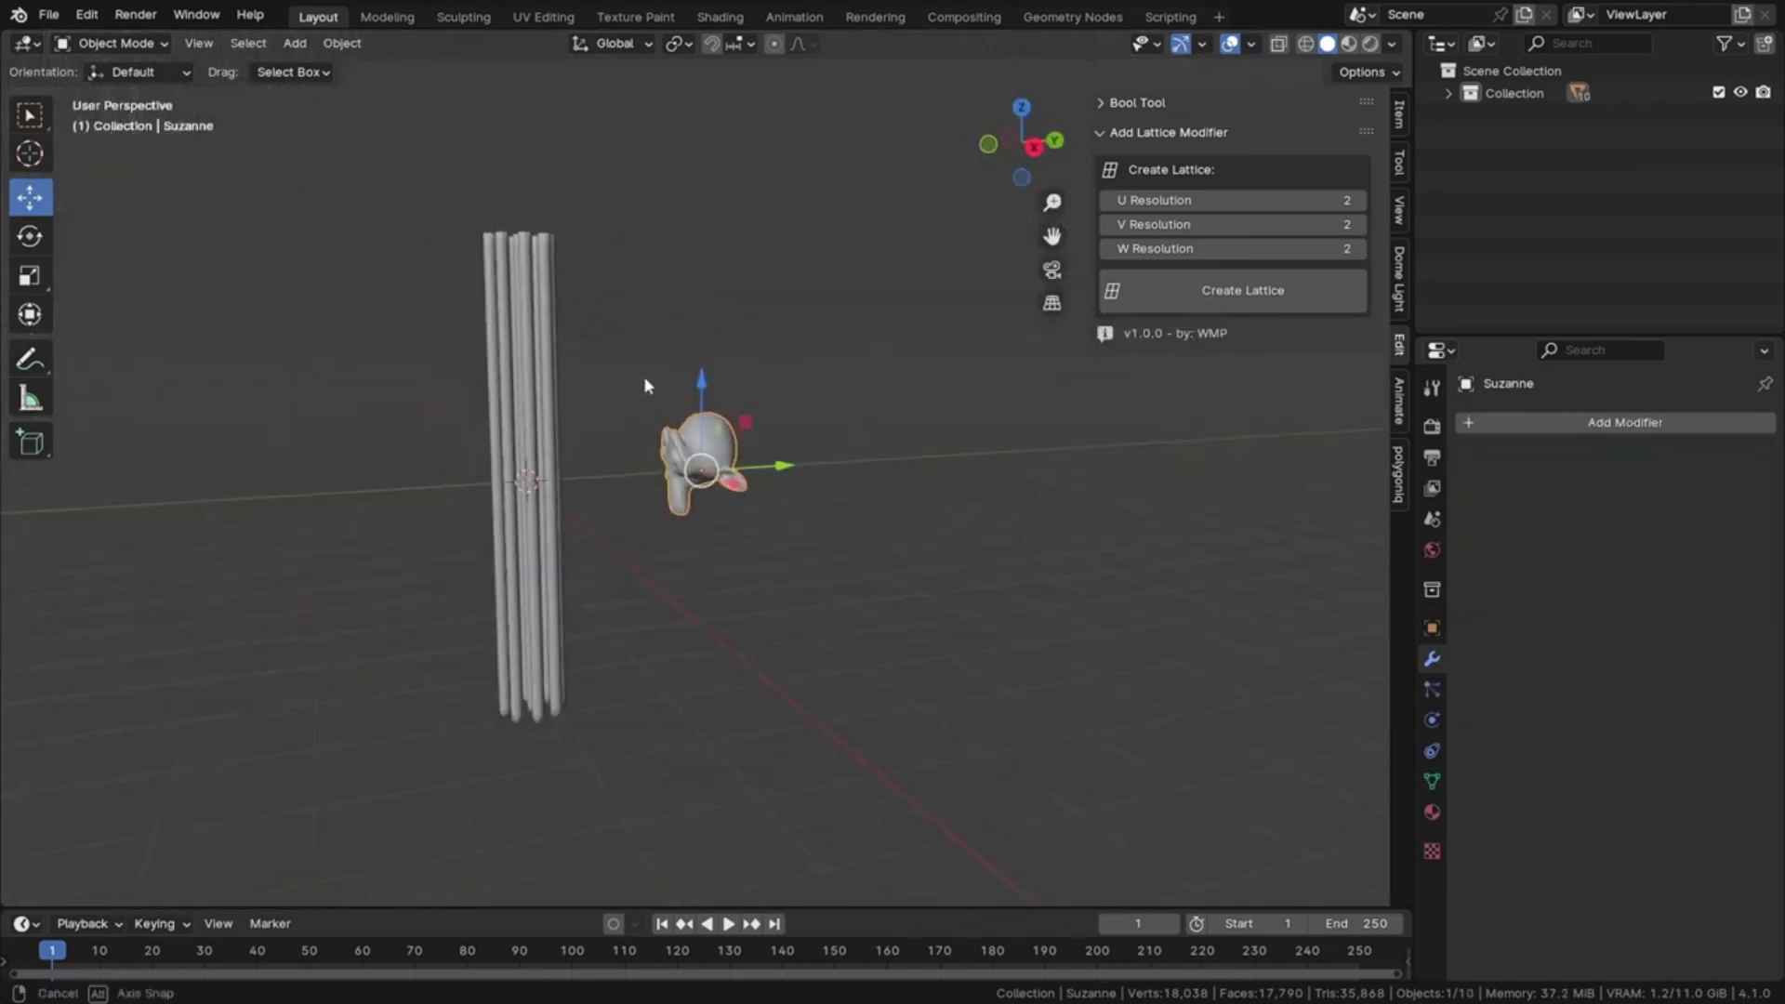
scroll(533, 387, up, 3)
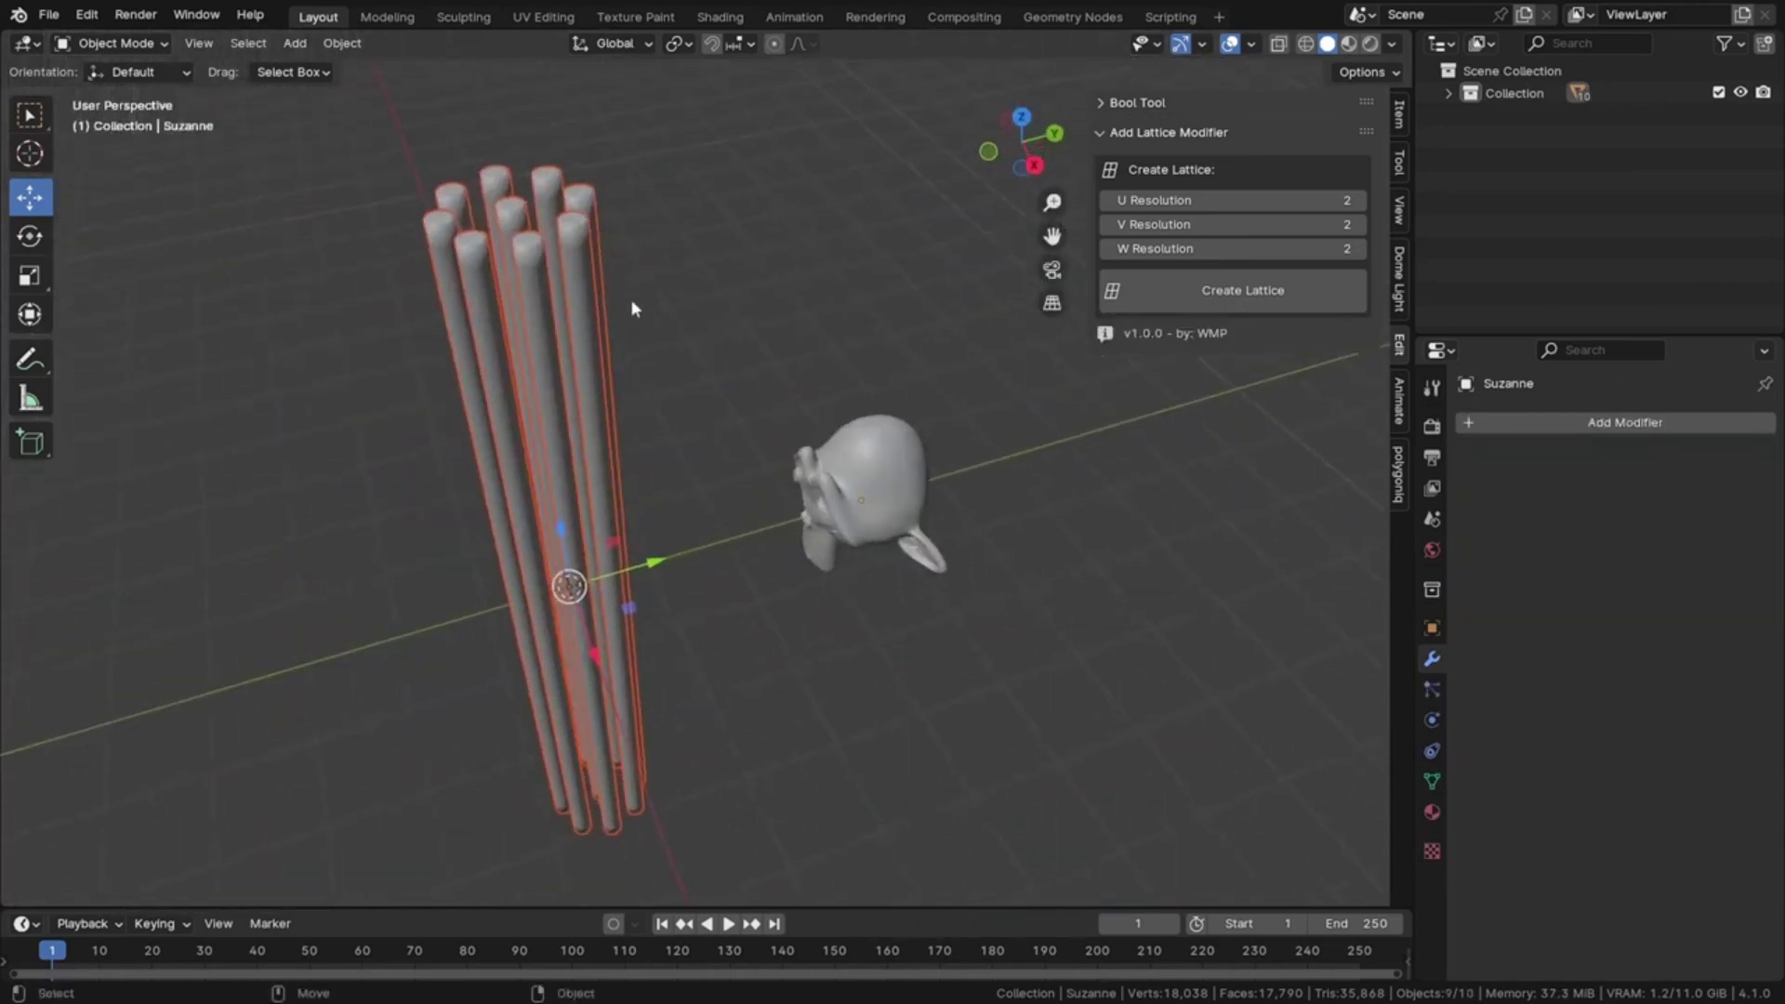
click(1337, 248)
text(30)
key(Return)
Create a lattice around the cylinder bundle with U resolution 5
click(1255, 290)
middle_drag(1255, 290, 1404, 314)
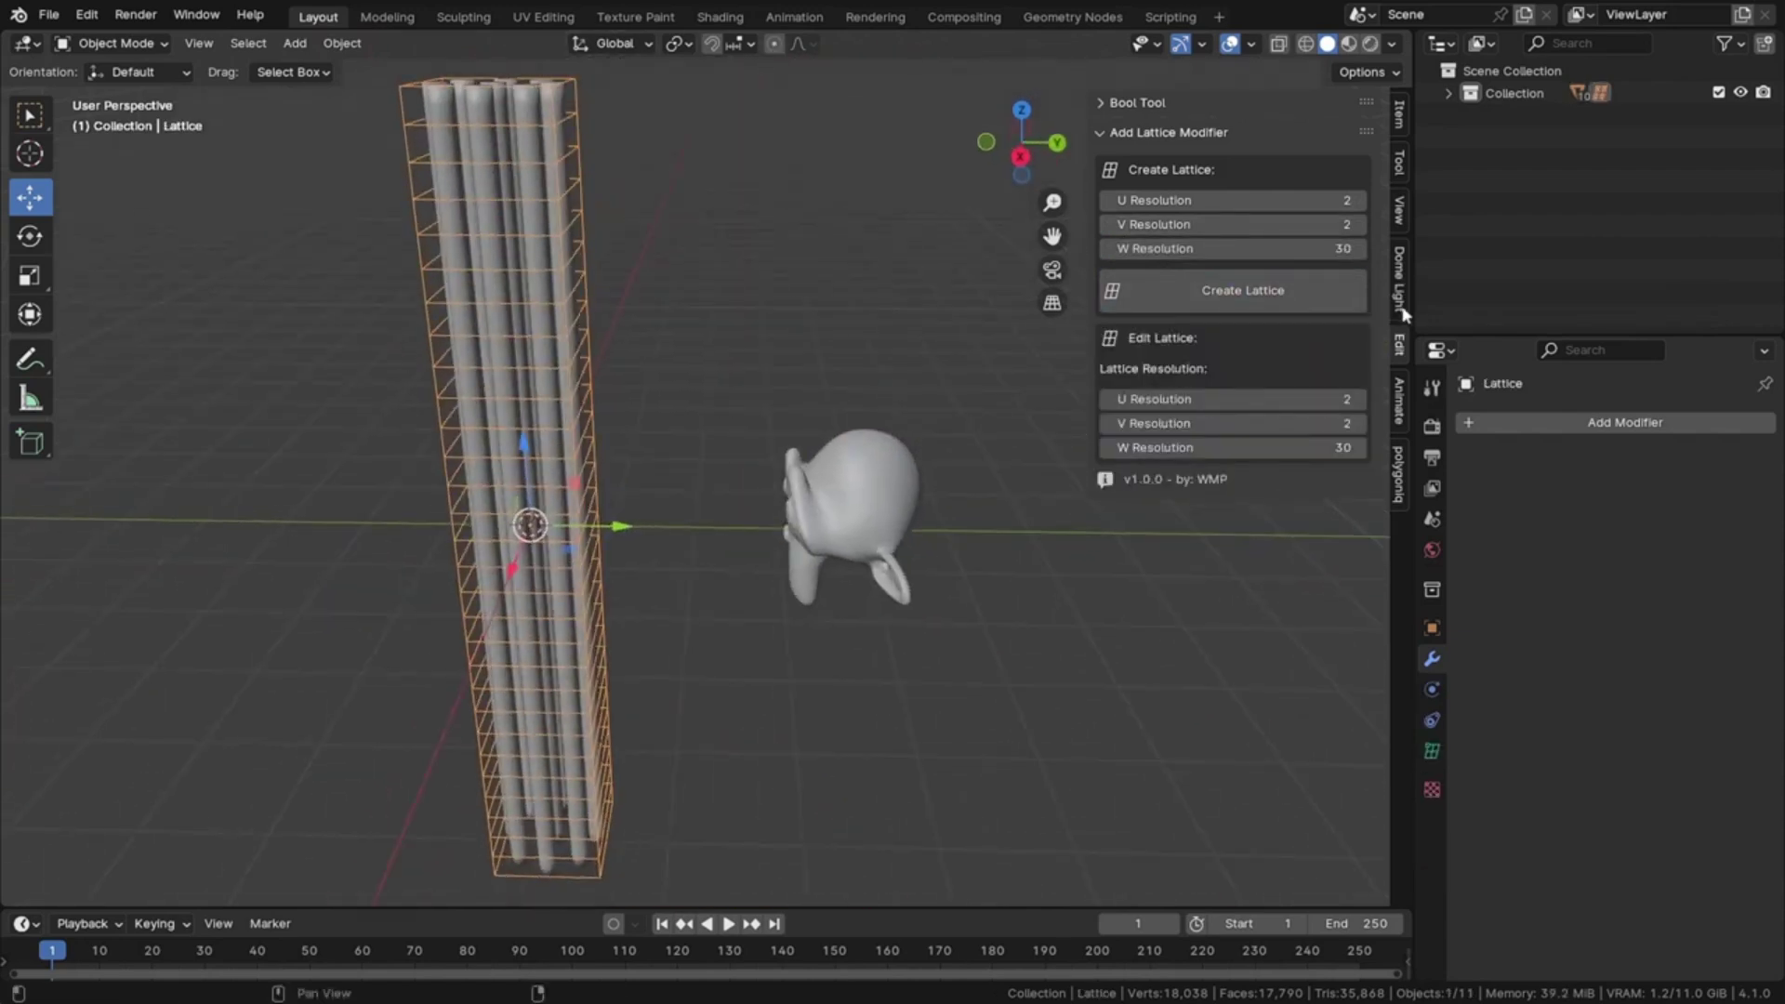
click(1360, 398)
middle_drag(1361, 399, 1311, 348)
middle_drag(744, 391, 571, 415)
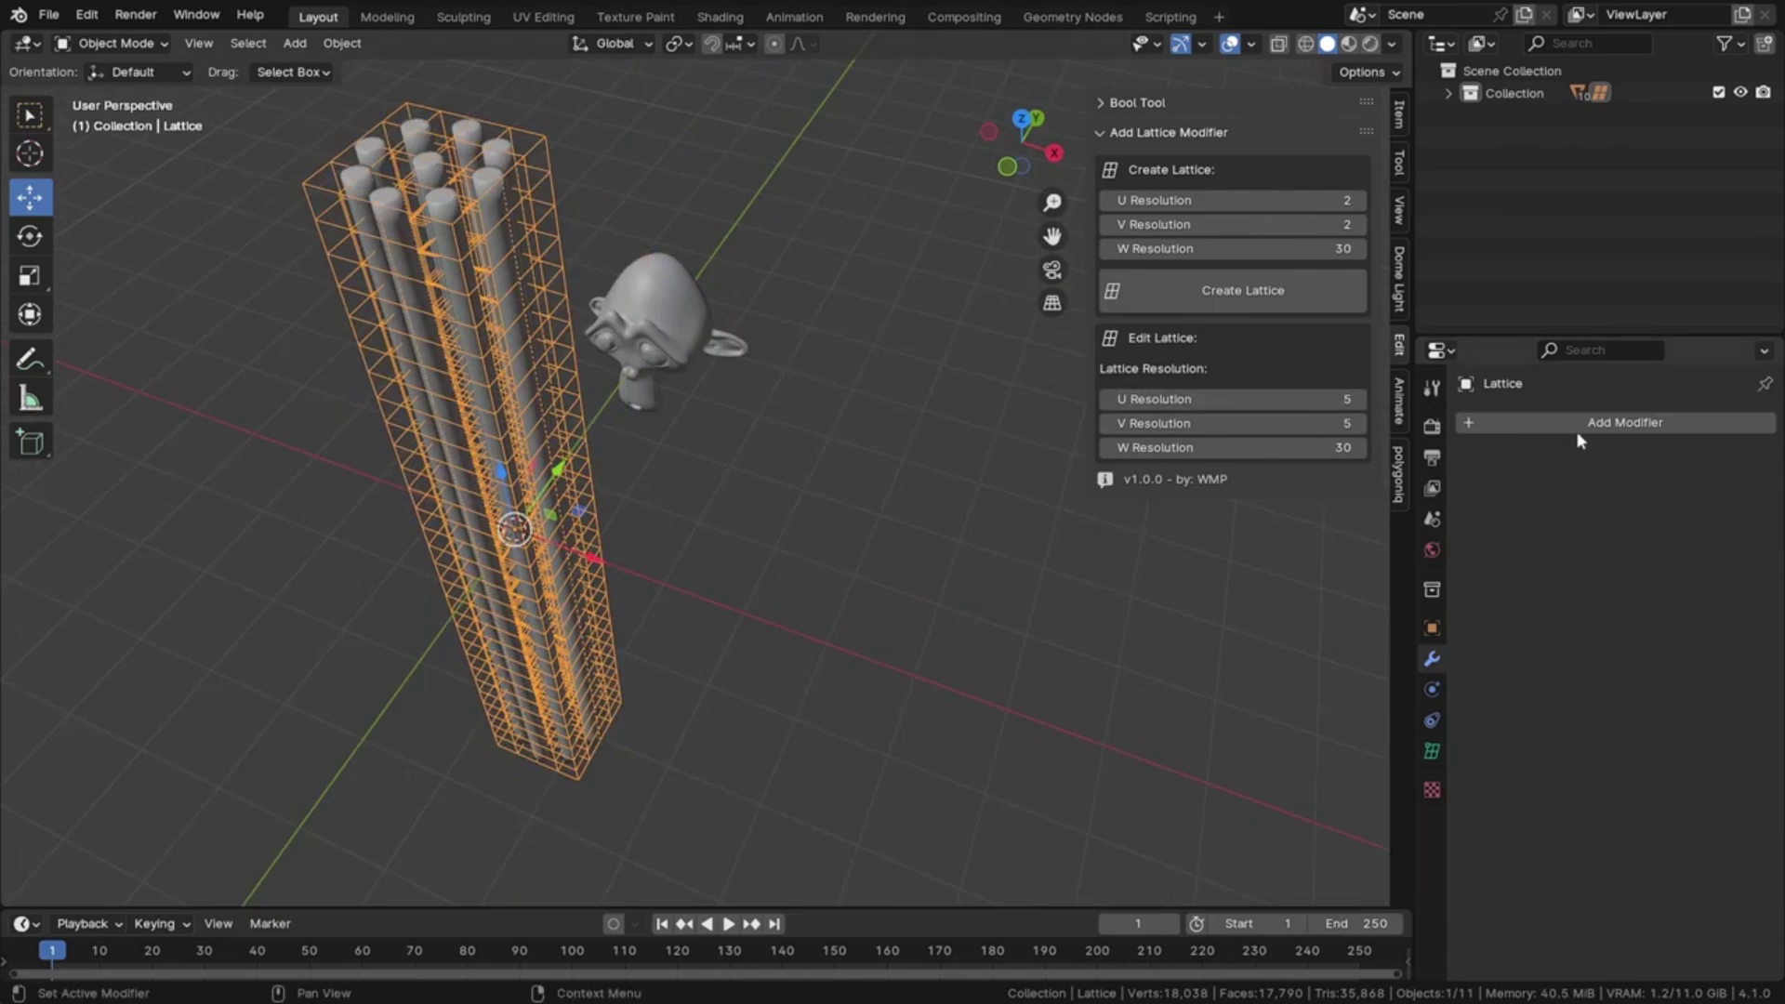
Add a Simple Deform Twist of 360° along the Z axis
click(1309, 624)
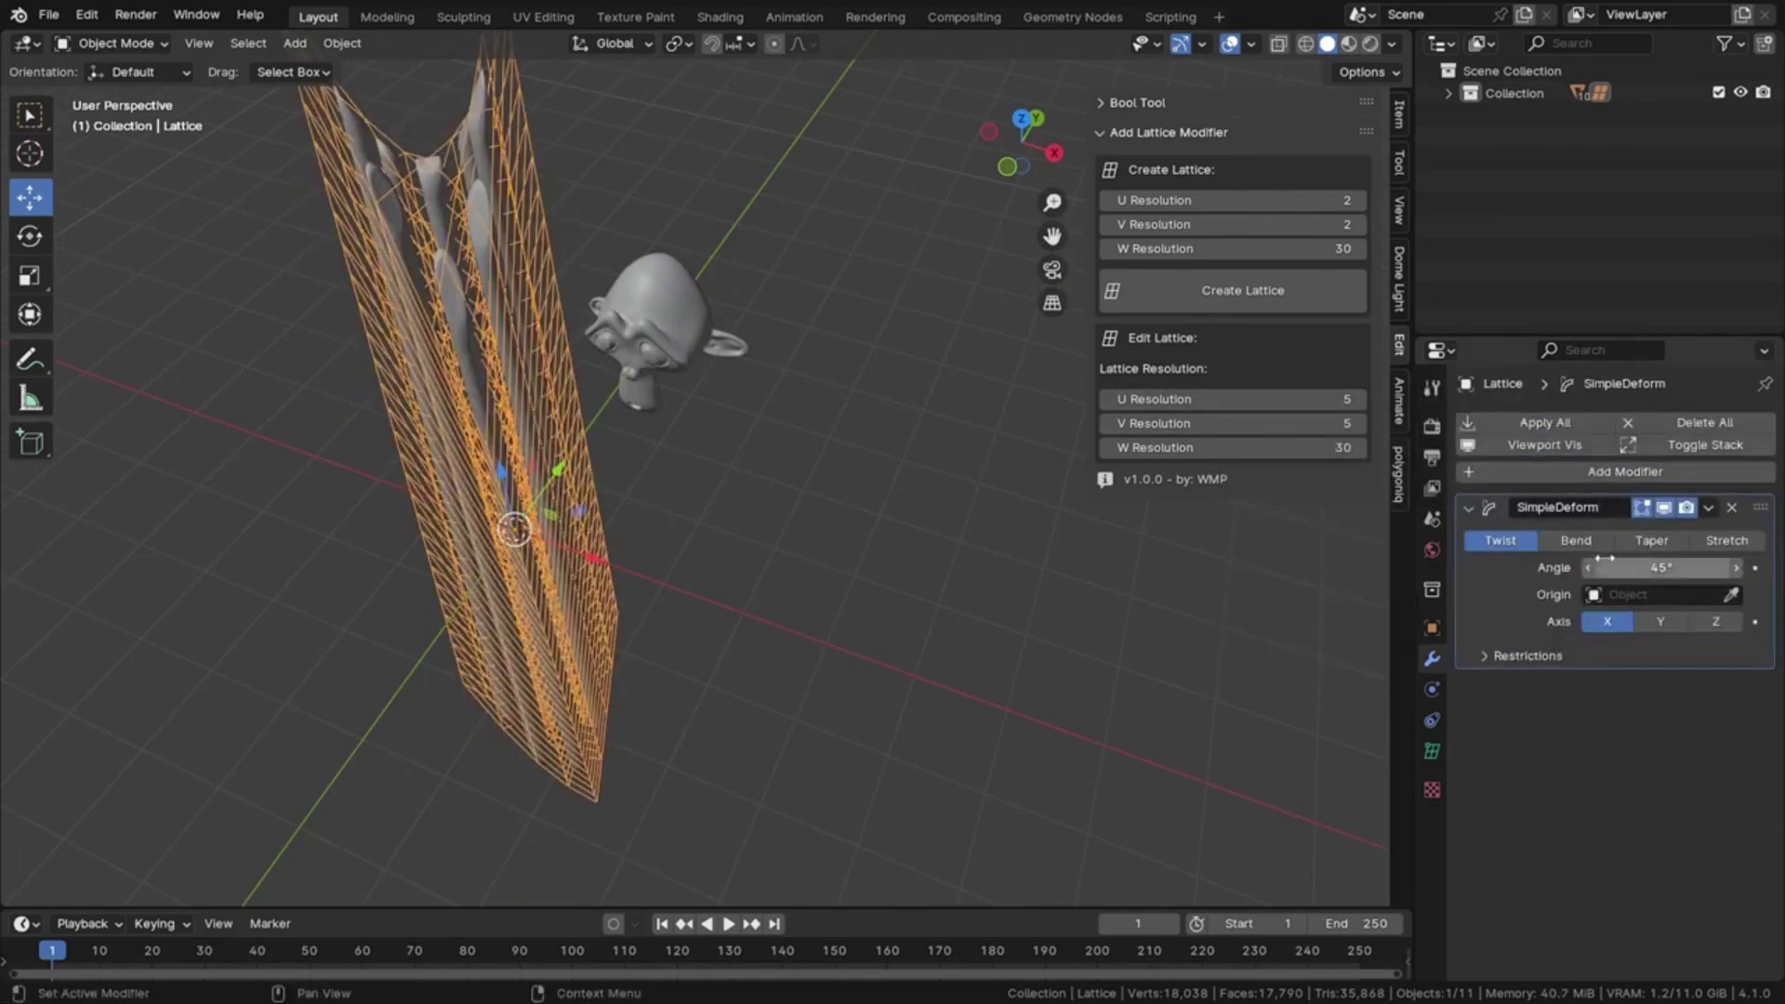
text(360)
key(Return)
click(1716, 621)
middle_drag(521, 400, 716, 104)
Select all cylinders, apply their lattices so the lattices are deleted, then deselect
drag(716, 104, 957, 256)
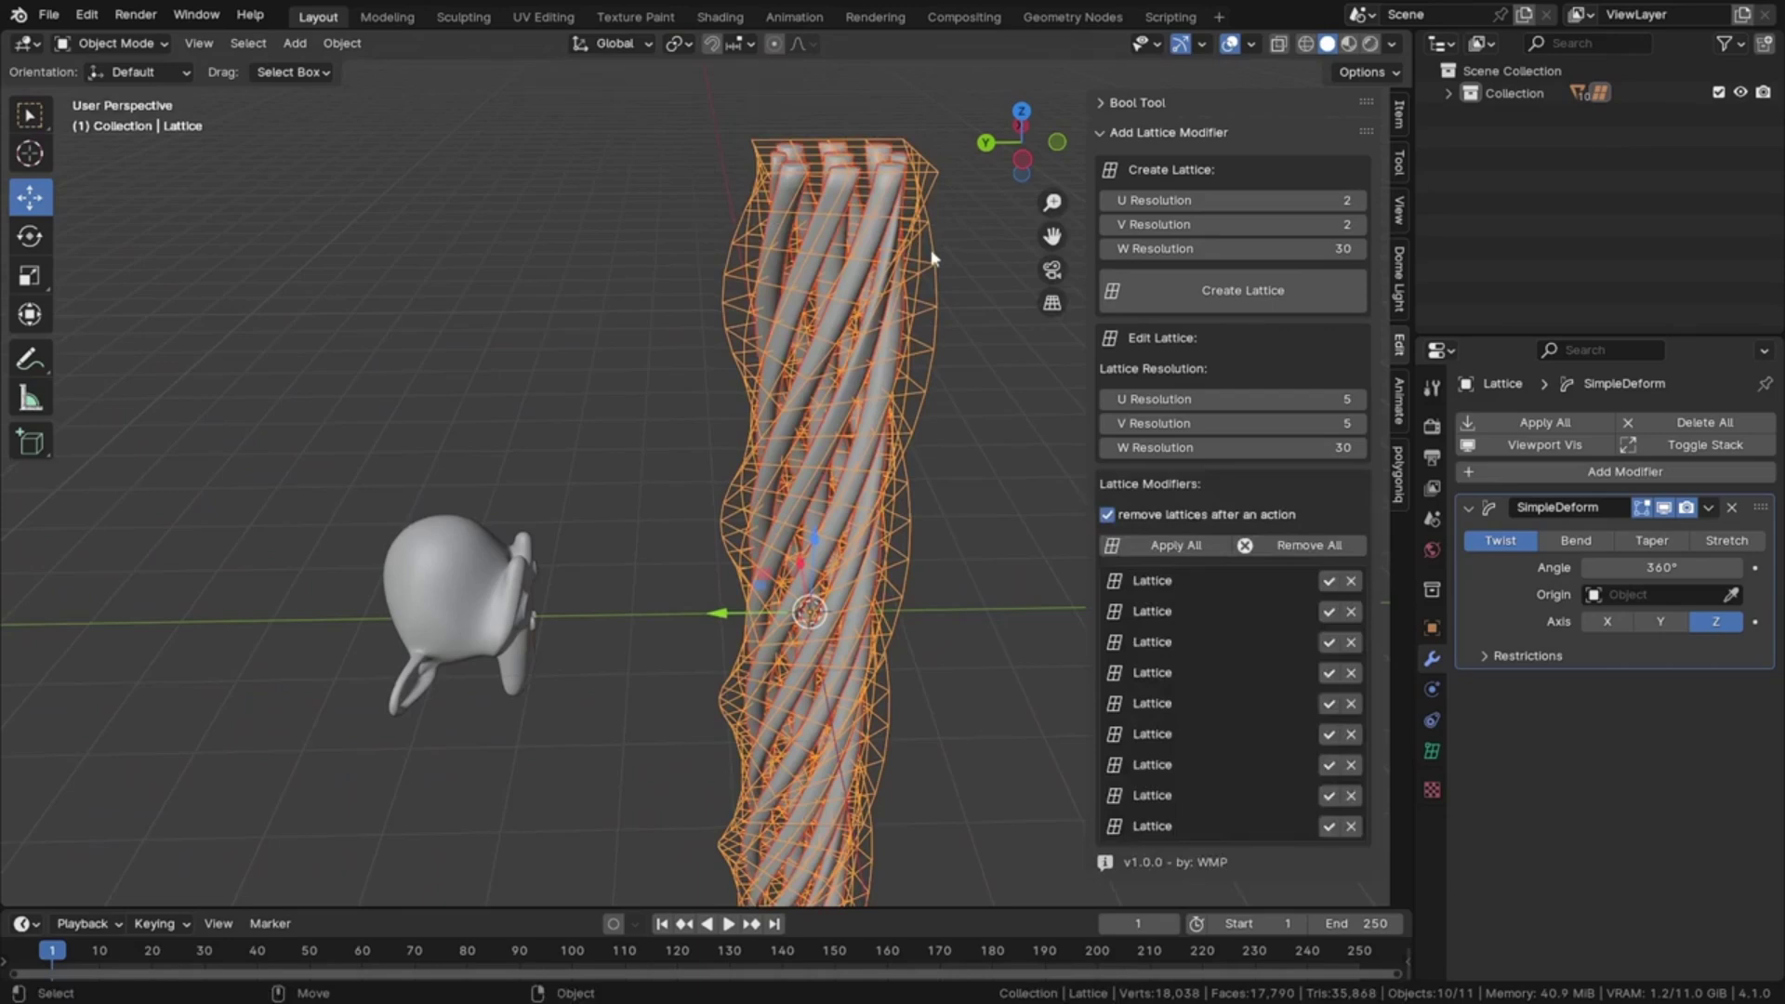
middle_drag(958, 256, 706, 334)
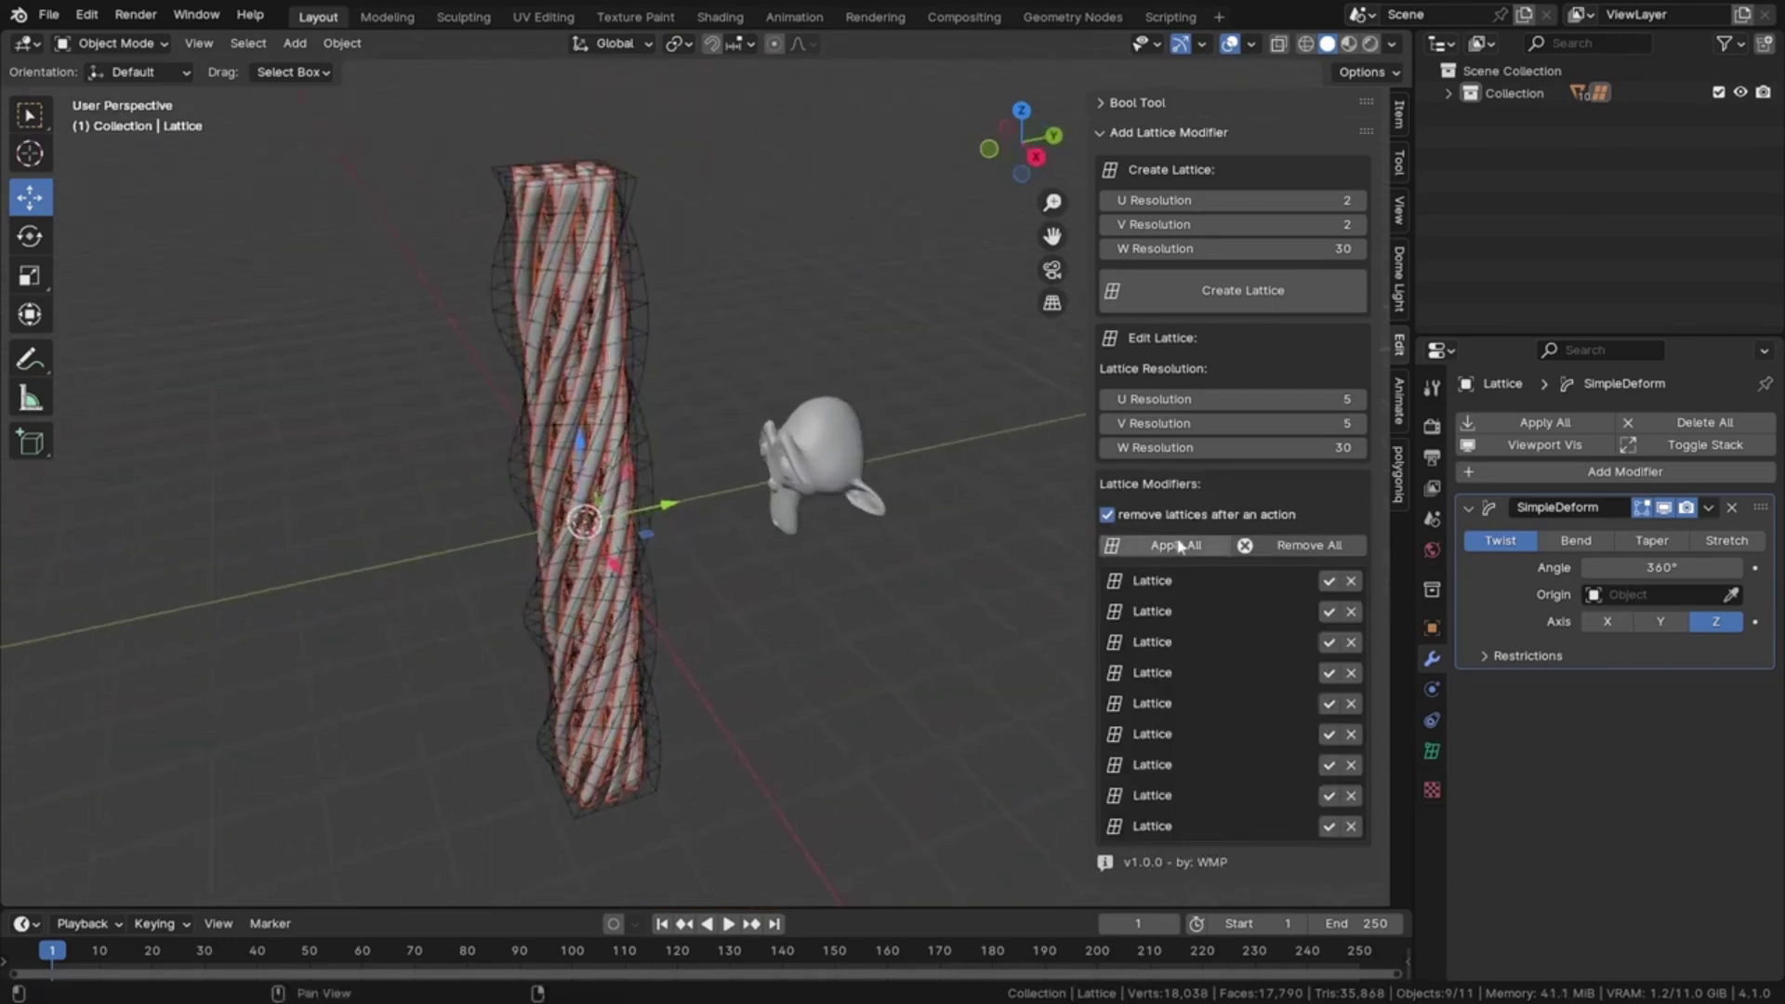
click(1299, 547)
middle_drag(1028, 498, 961, 581)
key(alt+a)
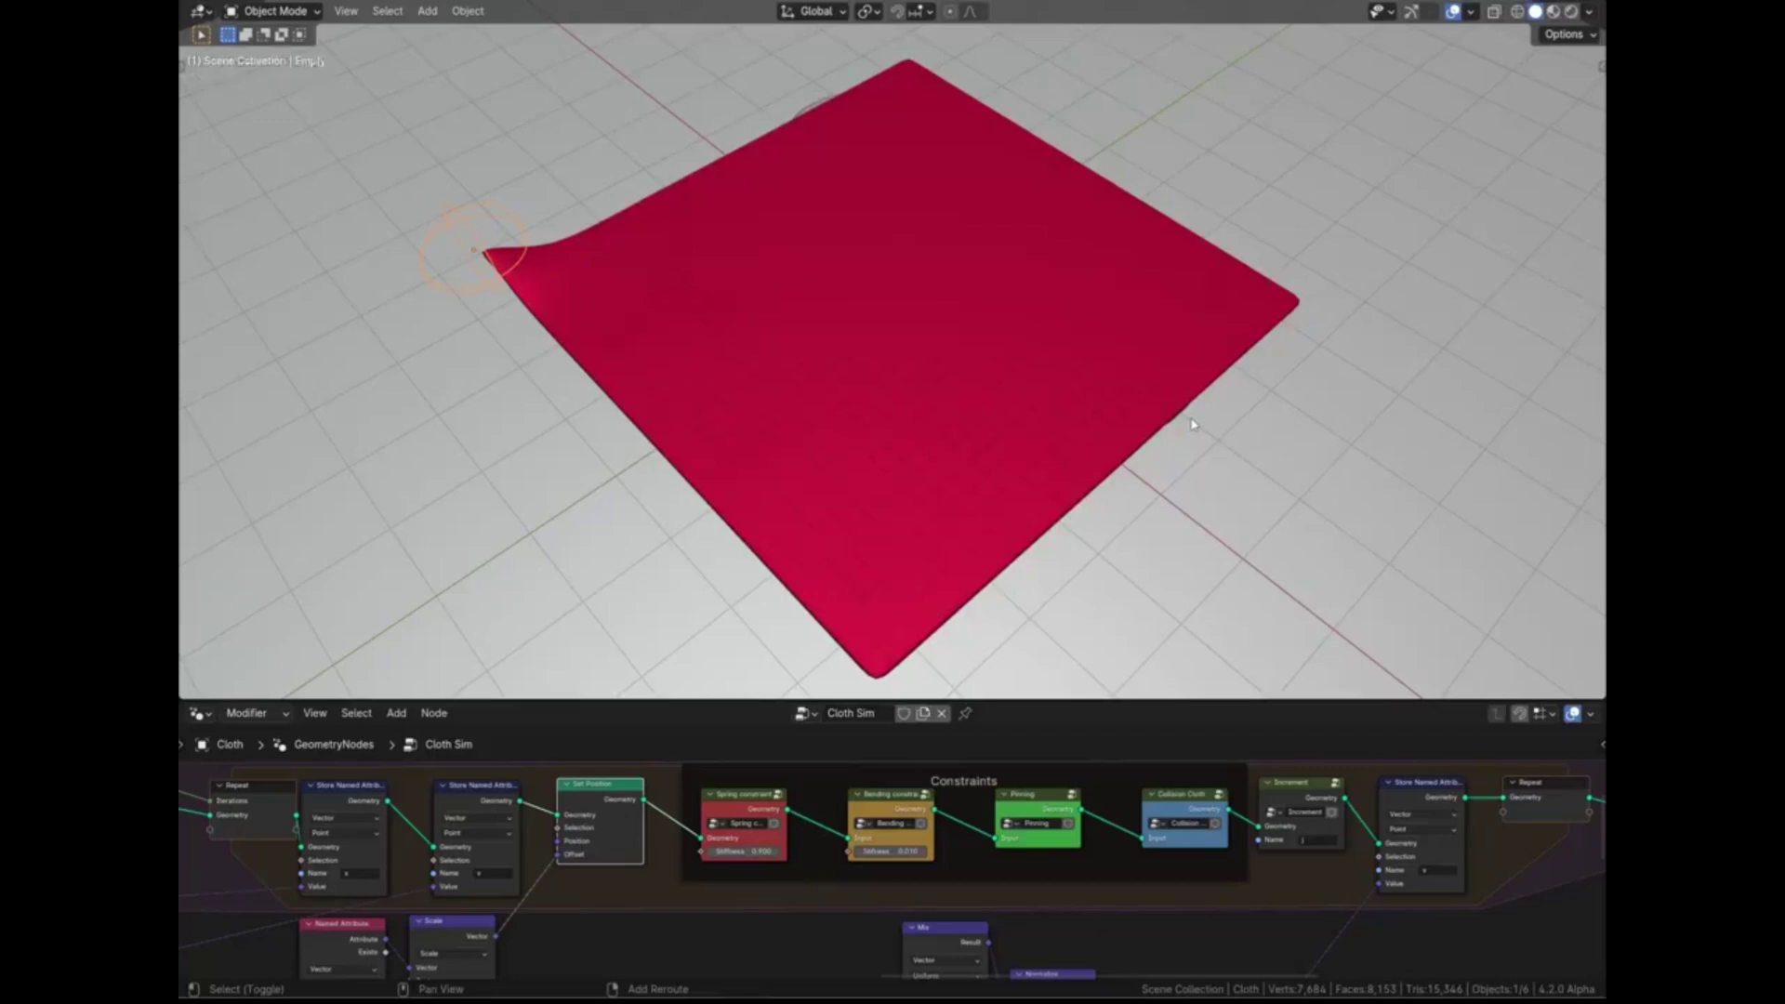
Play the cloth simulation and move the Empty across the spheres to pull the cloth
key(space)
middle_drag(1196, 402, 1093, 526)
key(g)
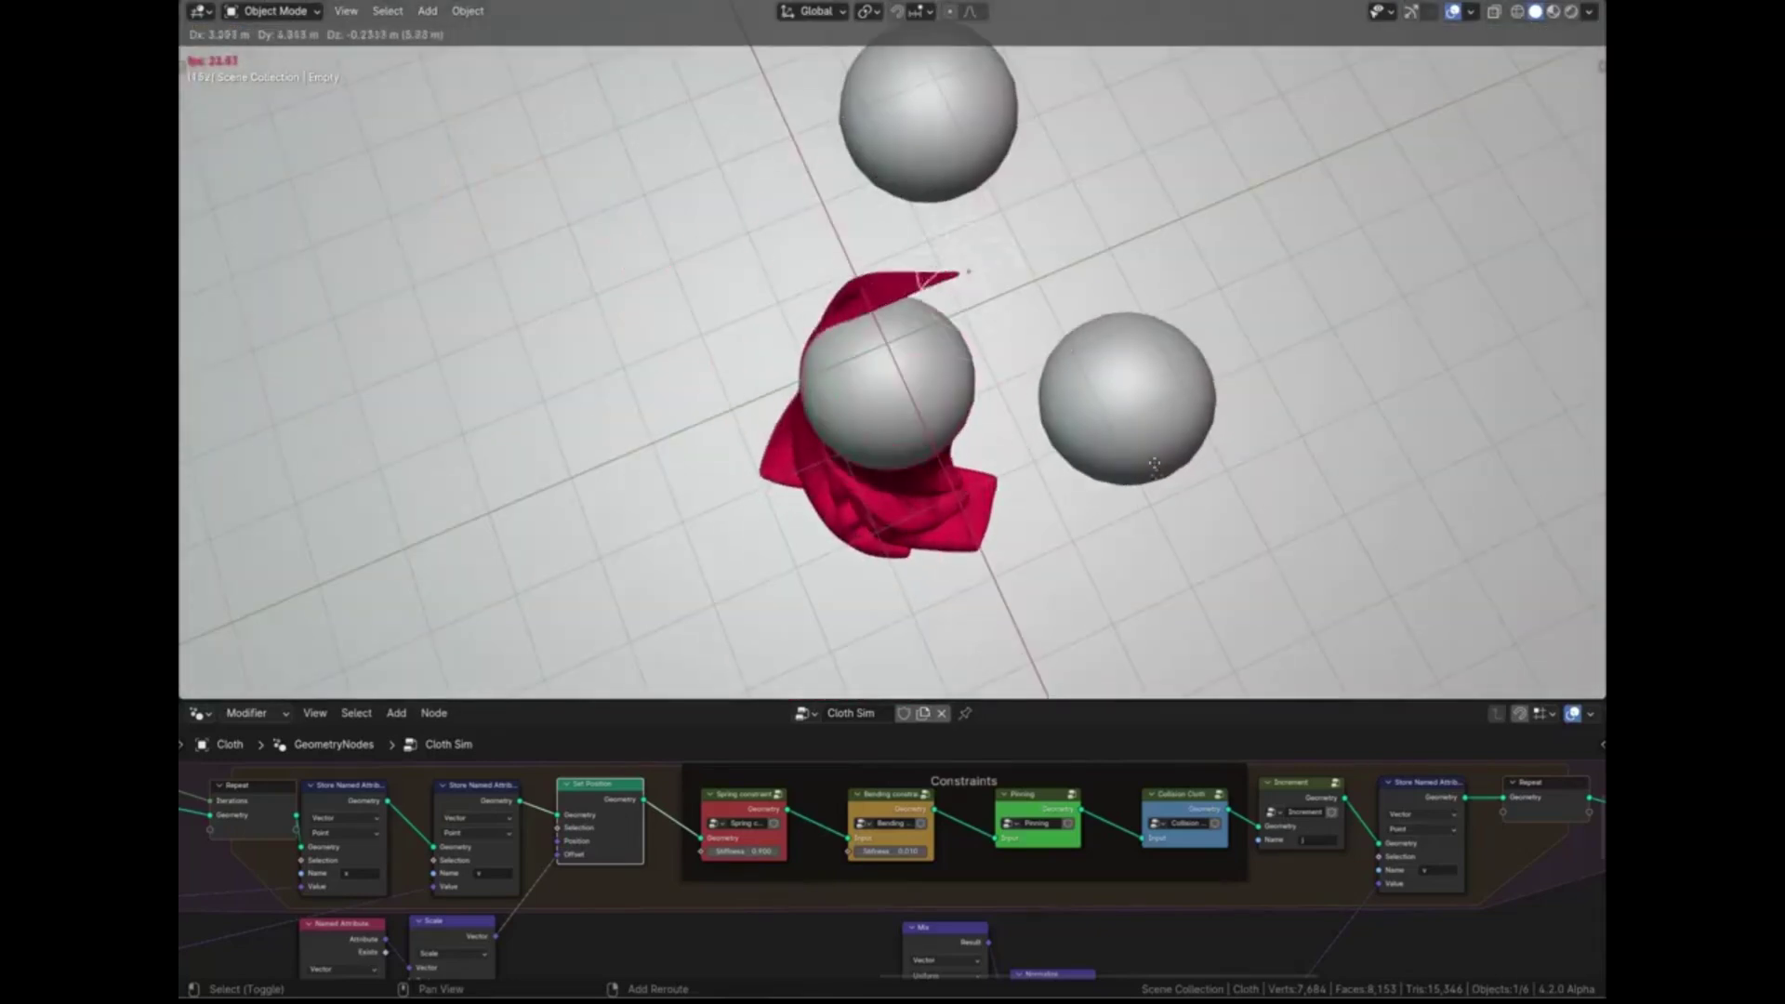
click(1146, 604)
middle_drag(1145, 604, 1184, 437)
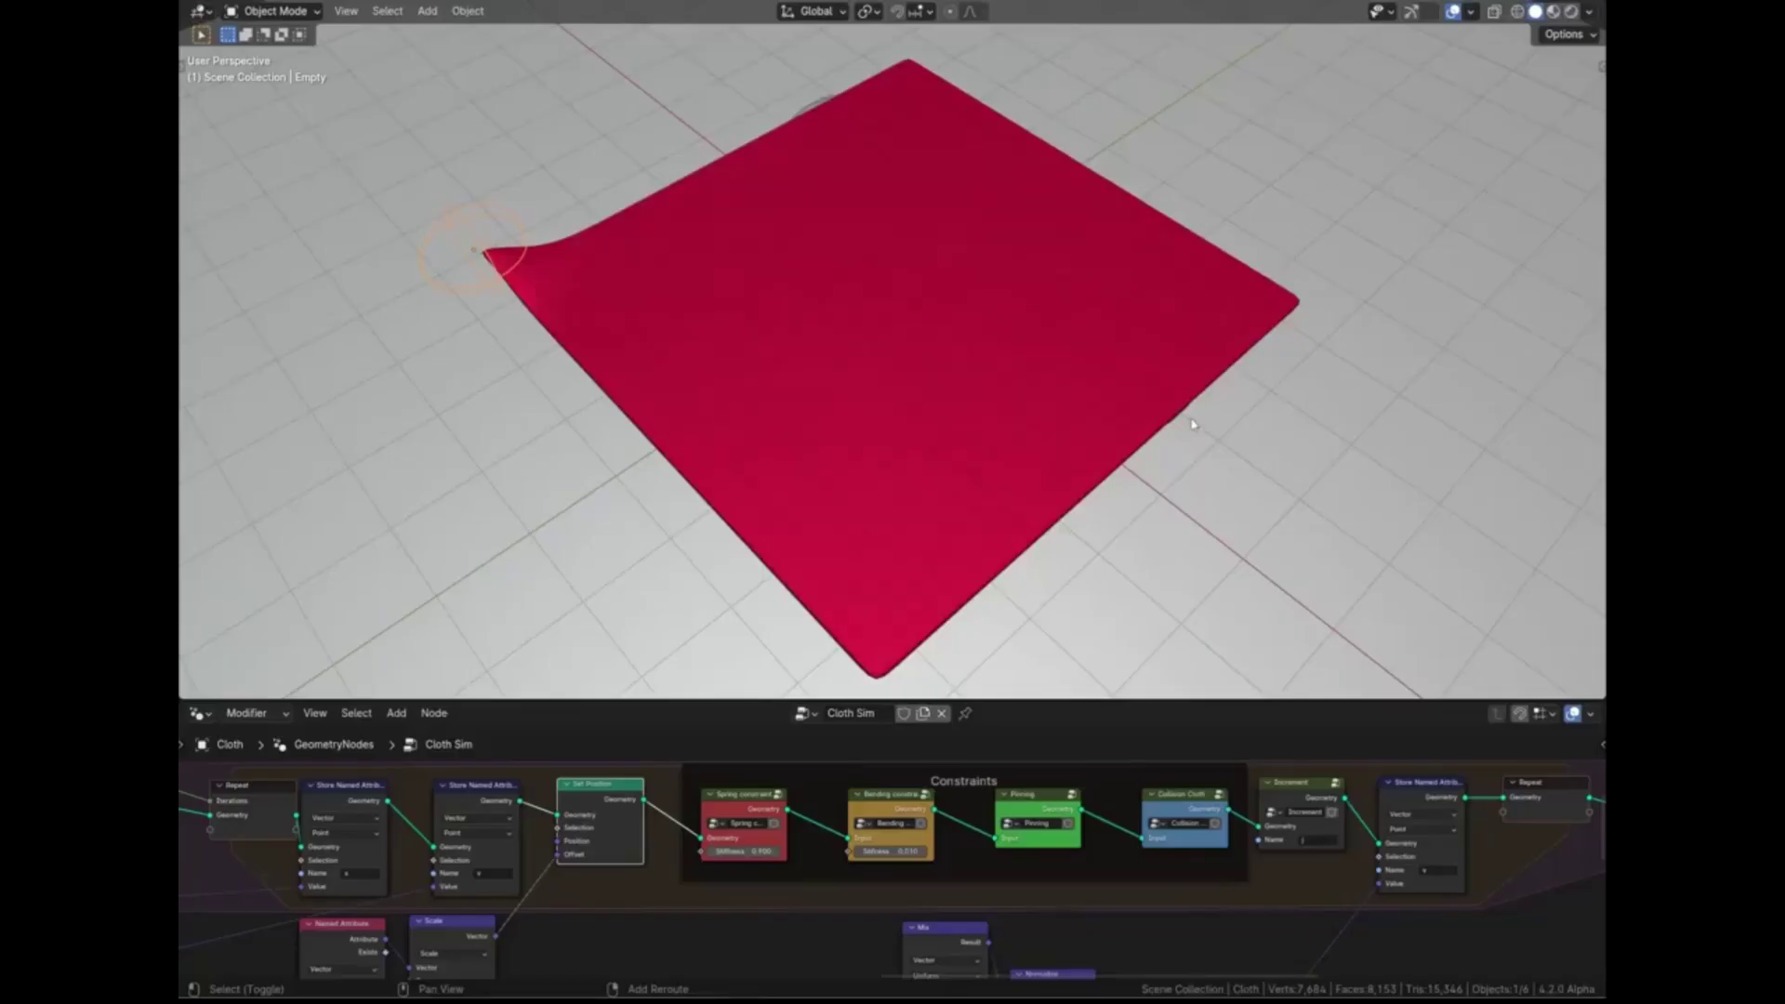
Replay the simulation and drag the Empty again so the cloth drapes over the spheres
key(space)
middle_drag(1193, 417, 929, 558)
key(g)
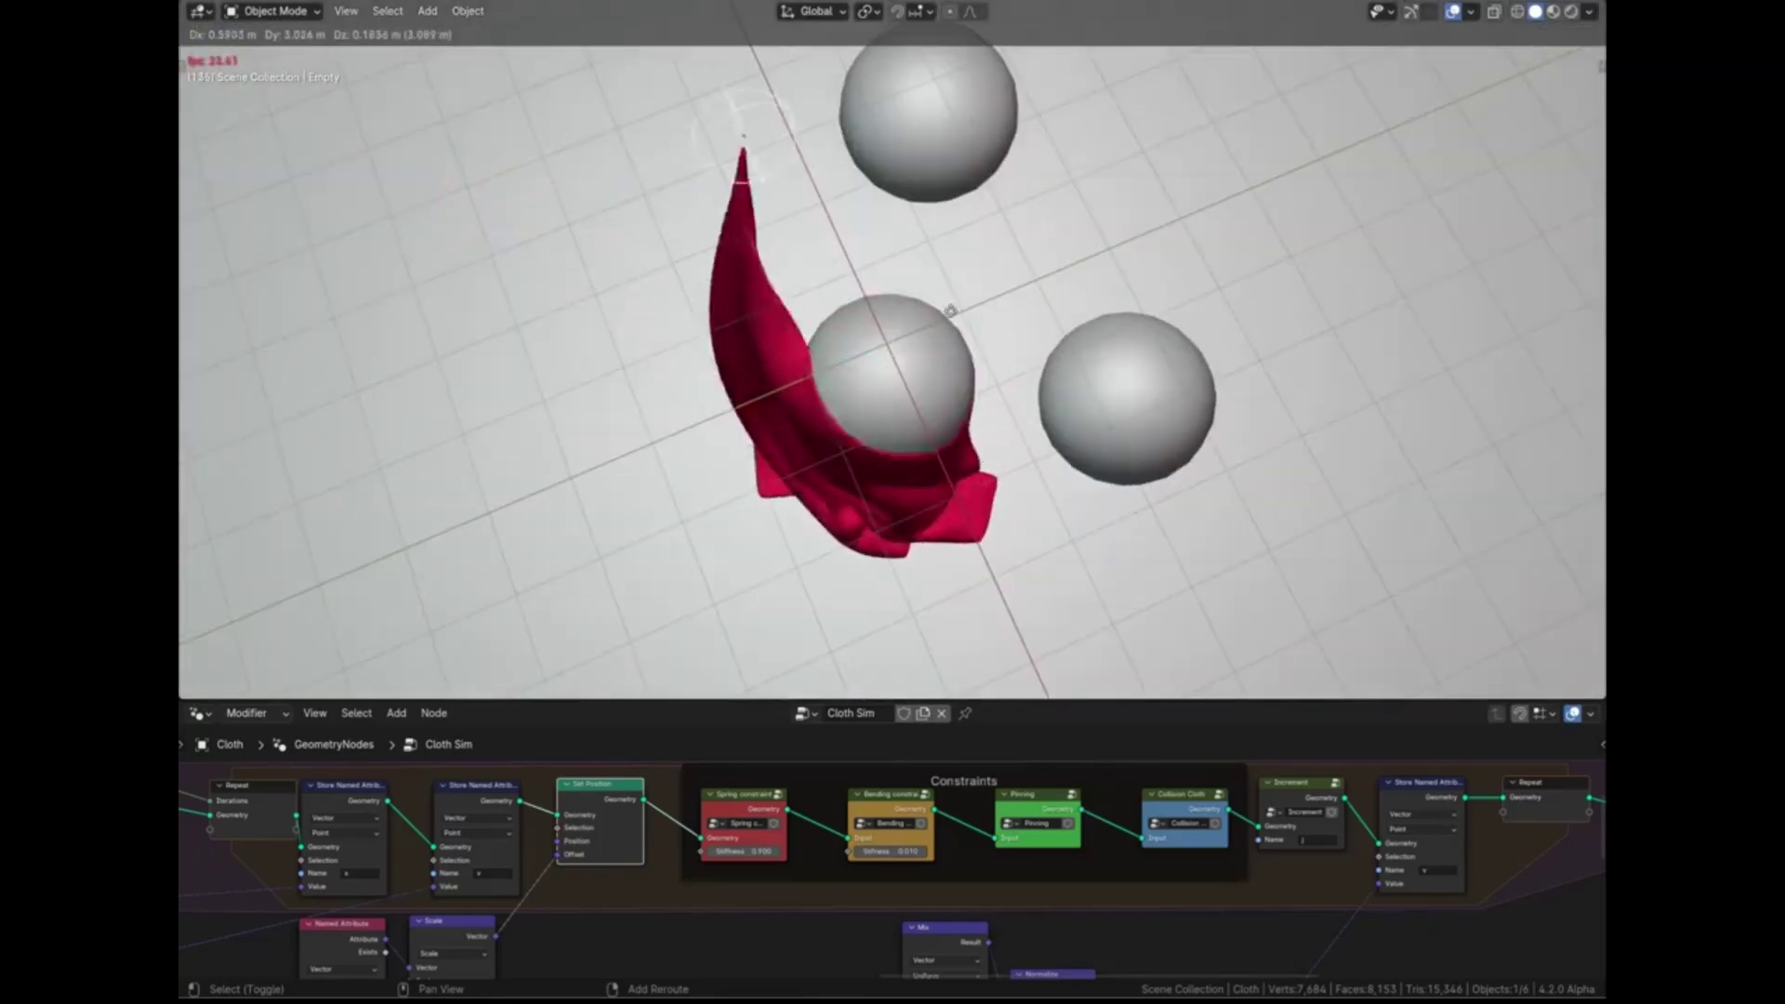
click(1158, 586)
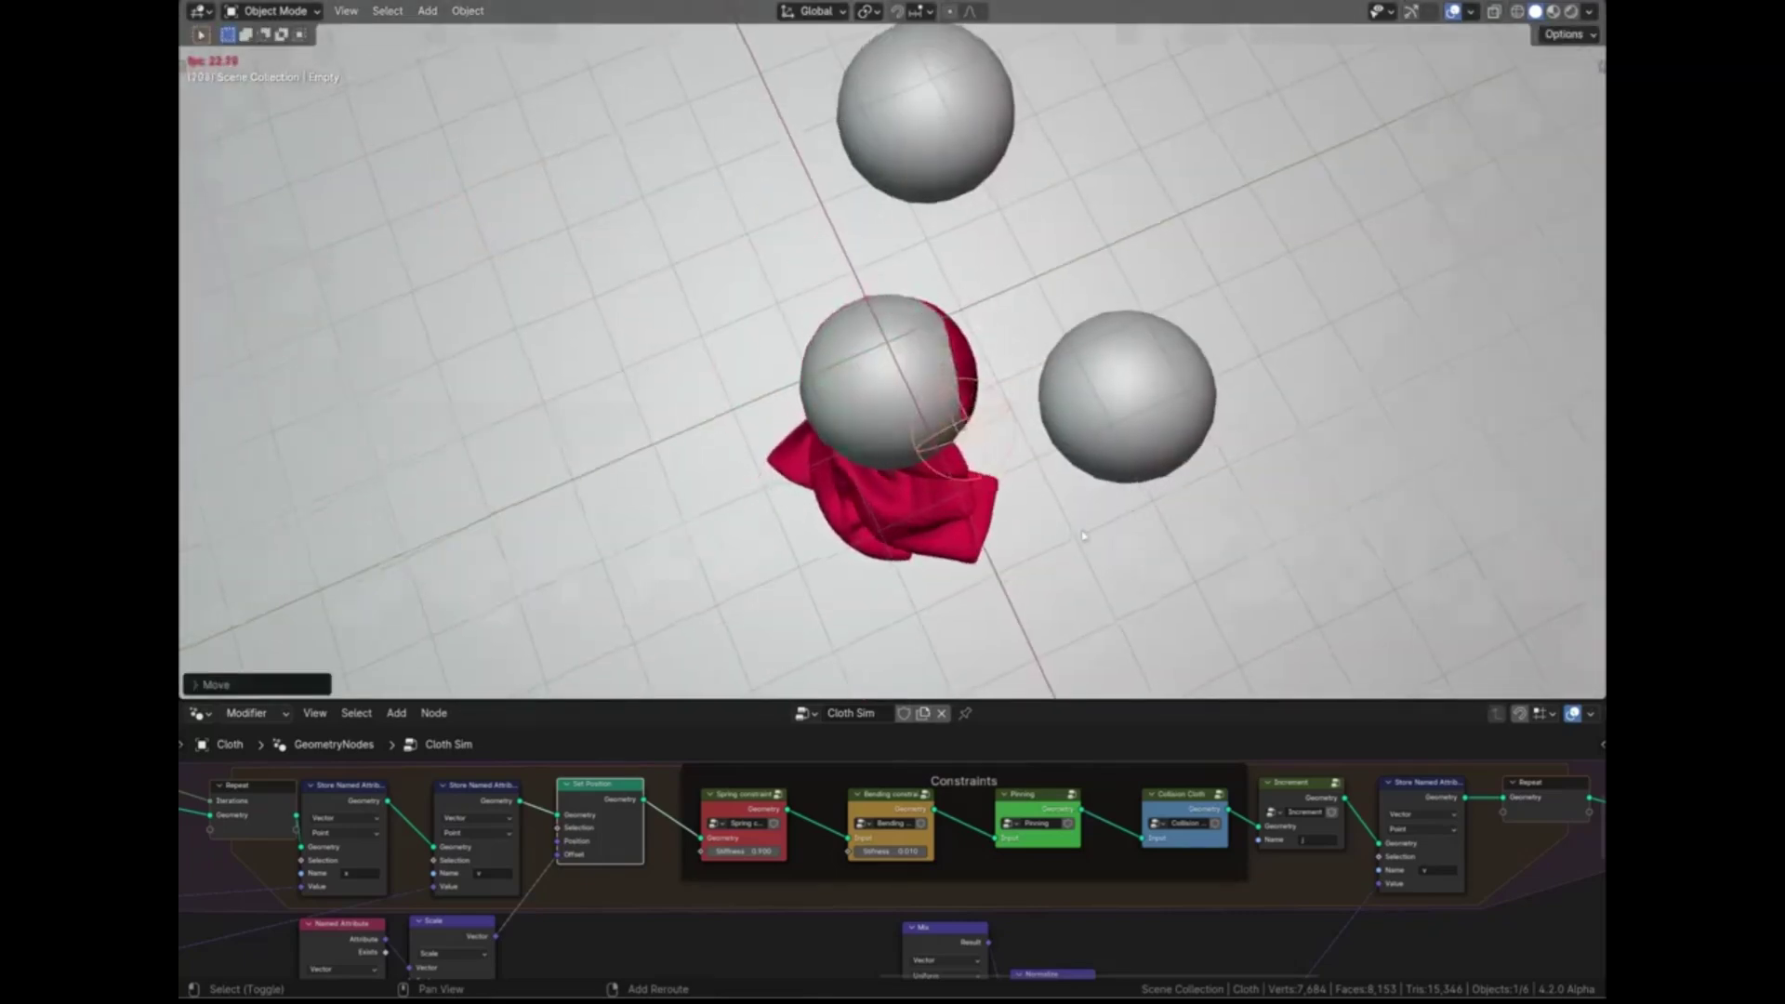
middle_drag(1158, 585, 1181, 434)
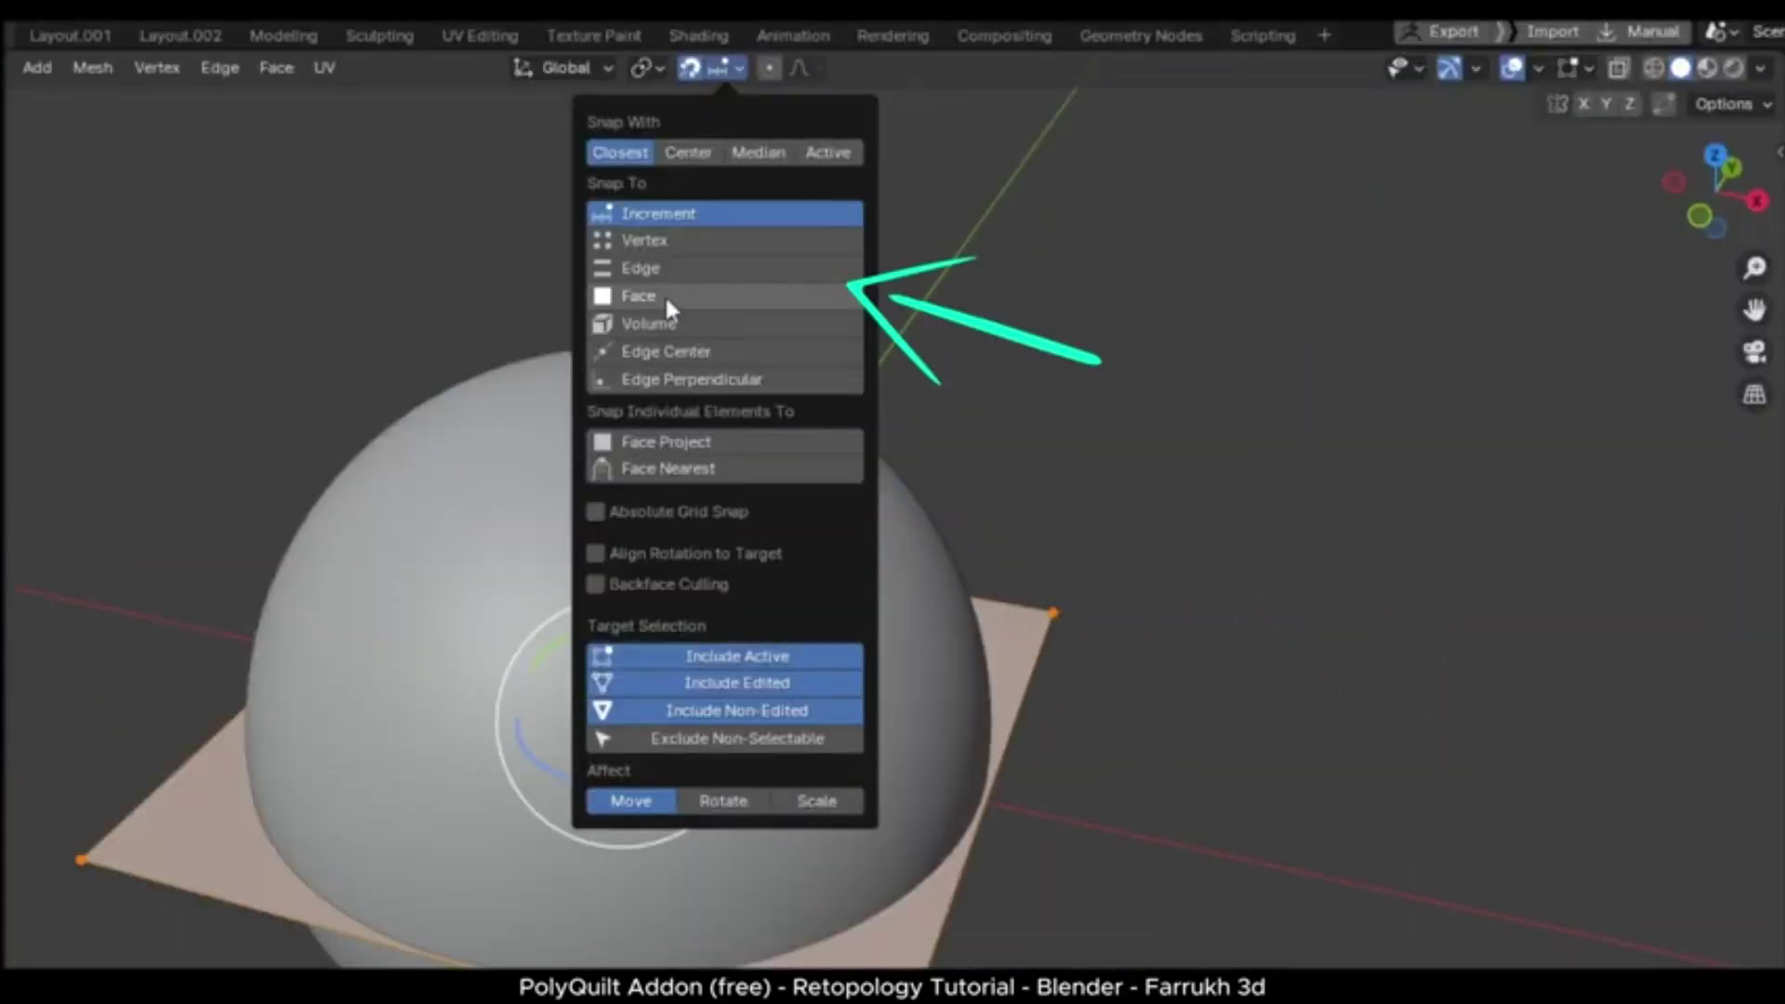
Switch snapping to Face and use the PolyQuilt tool on the plane
click(666, 295)
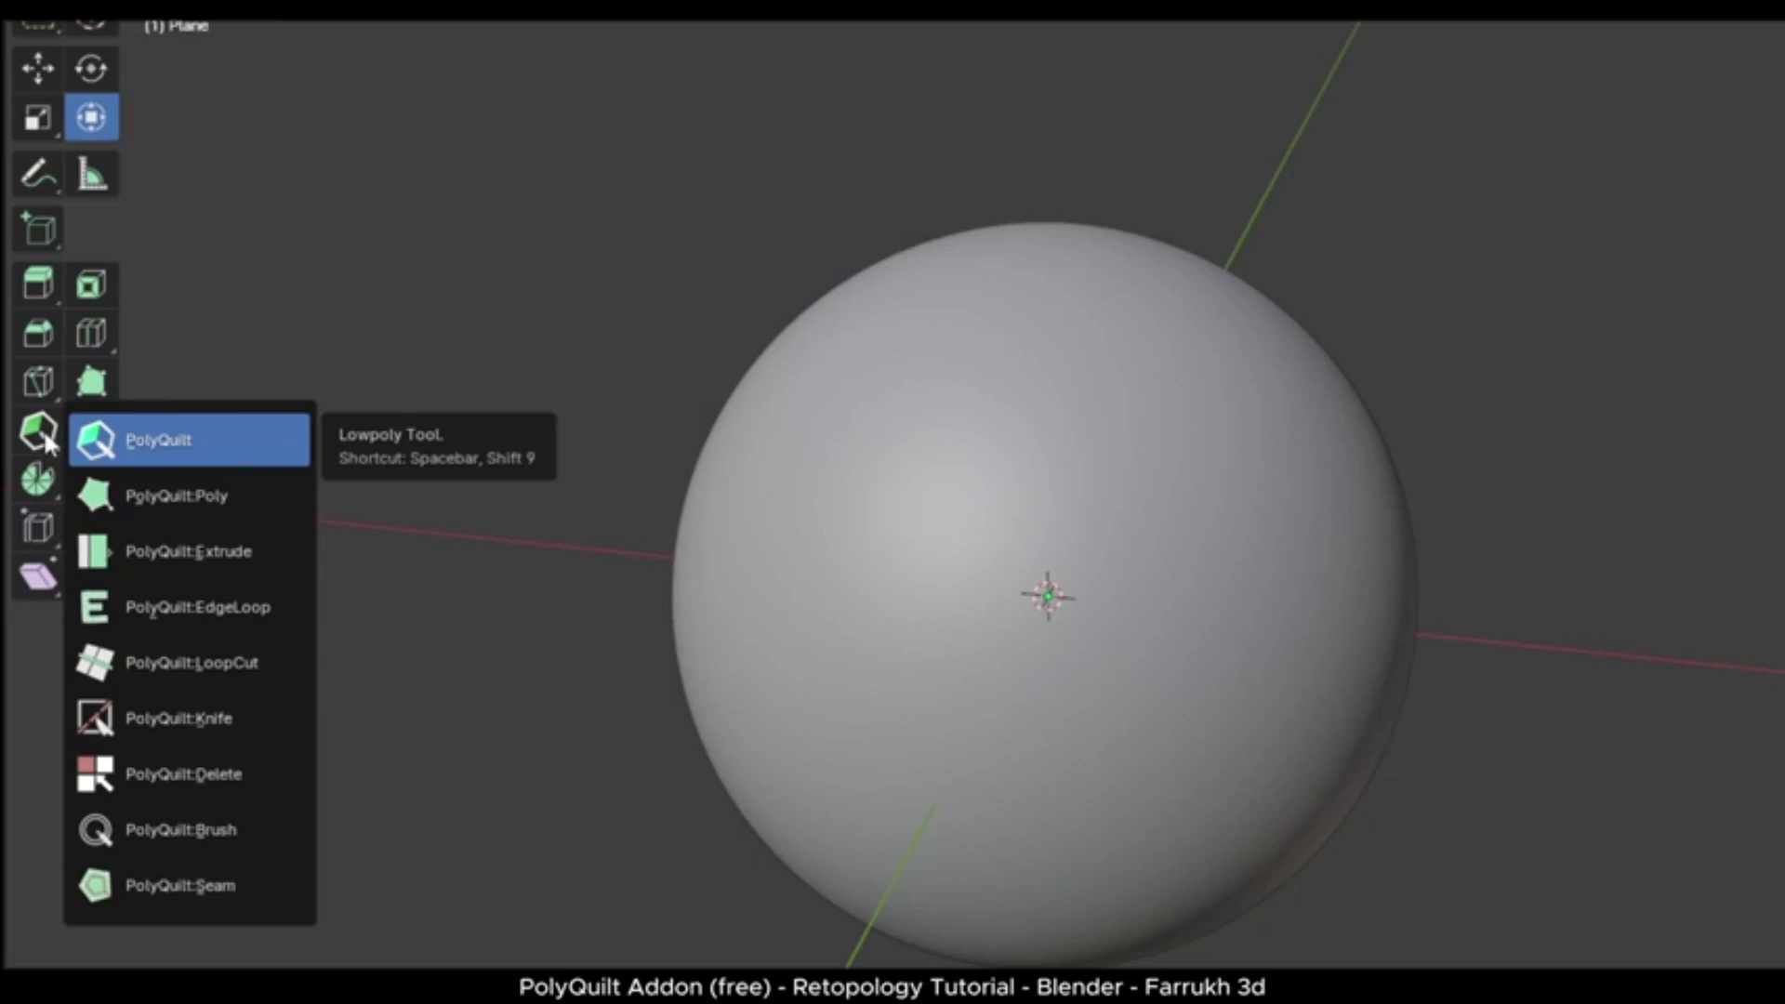
key(a)
key(a)
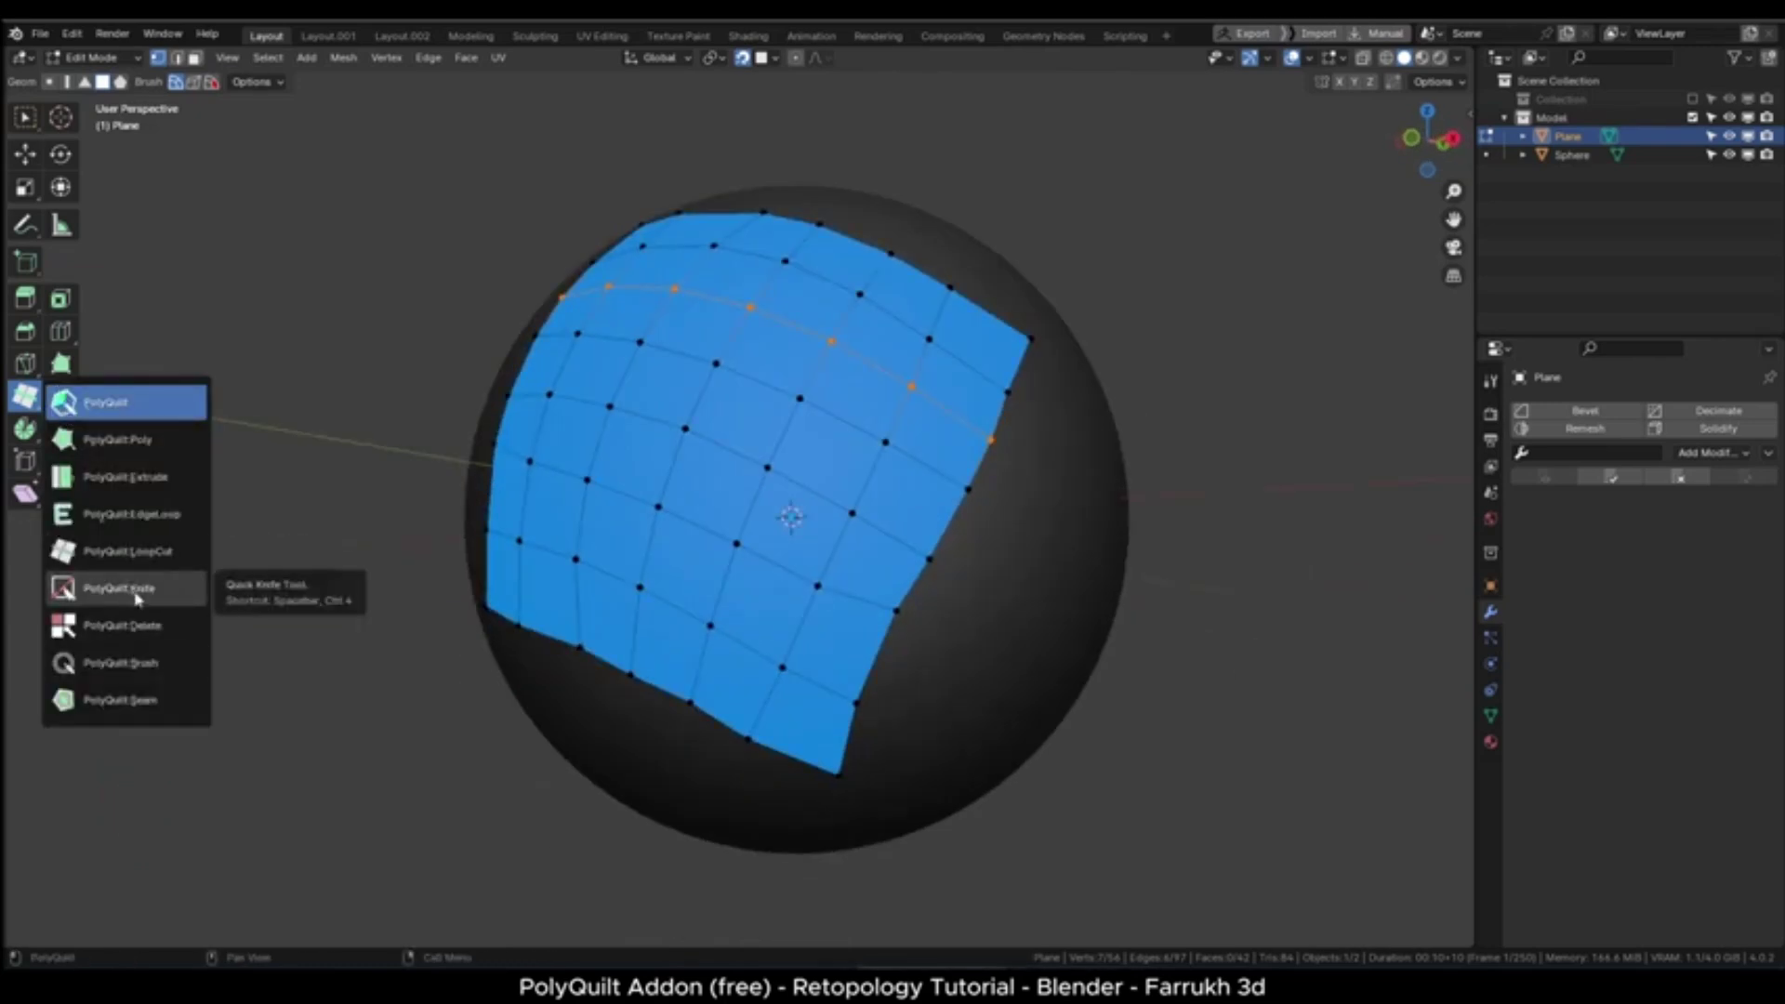
click(139, 586)
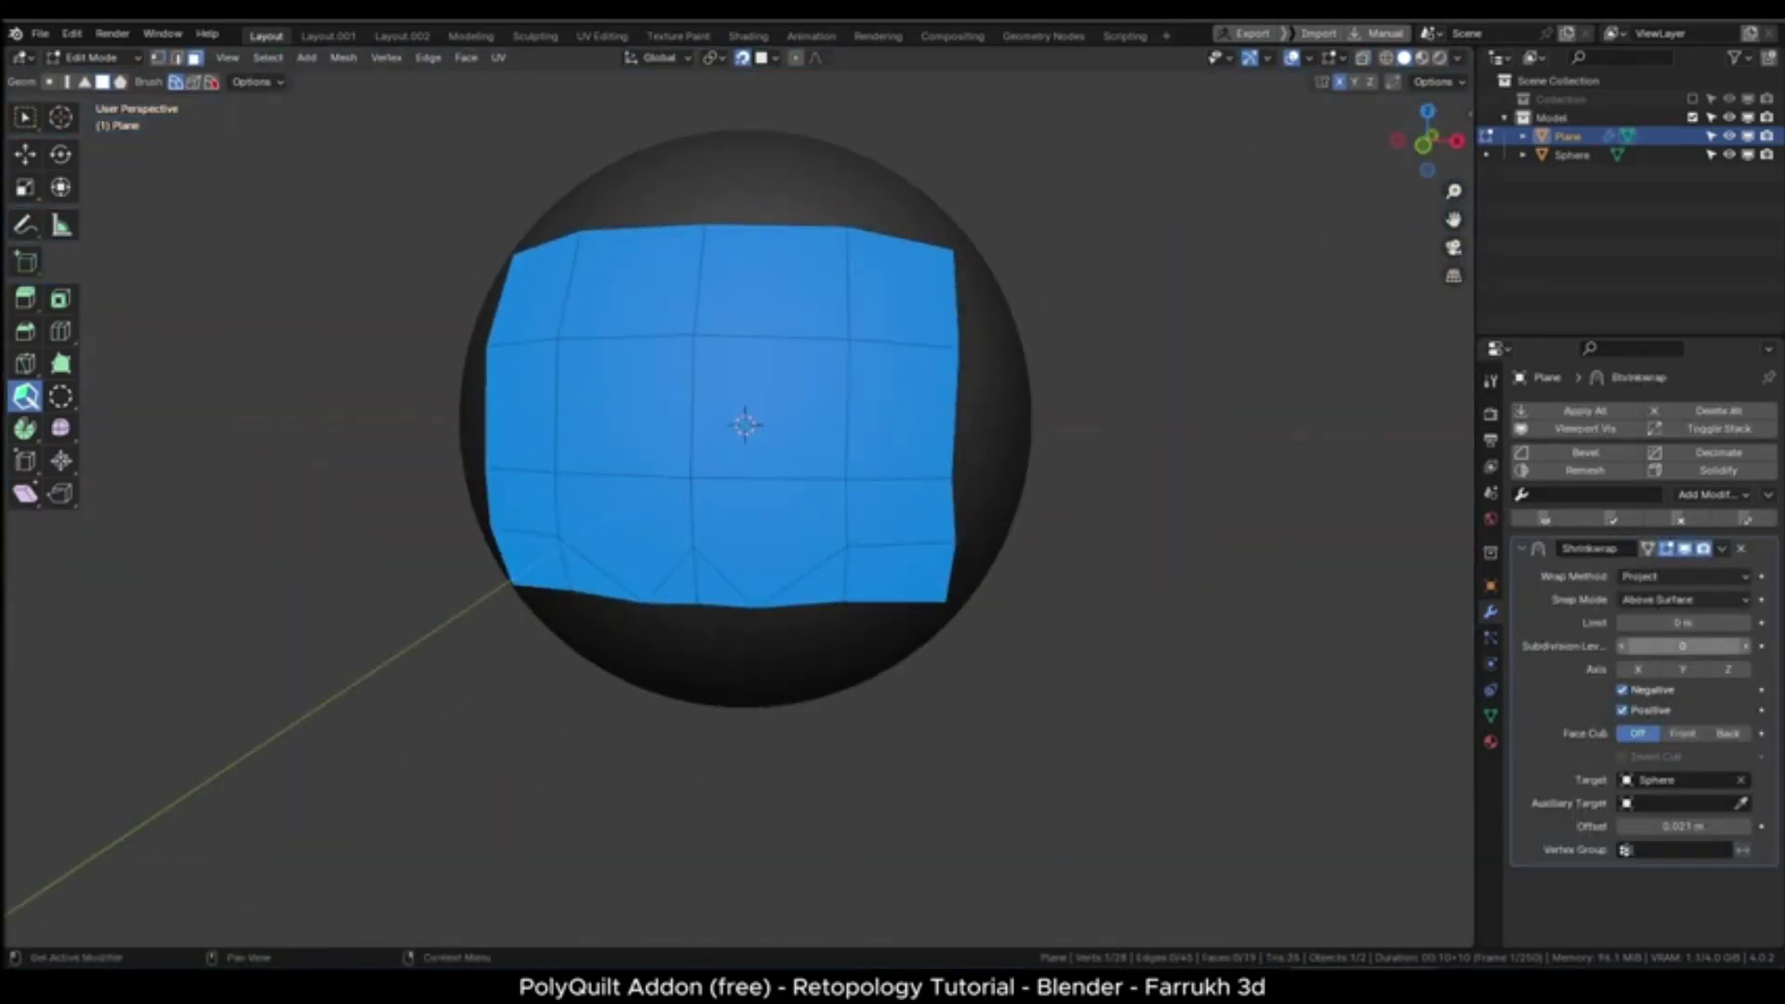
Add Shrinkwrap and Subdivision Surface modifiers to the plane
click(1709, 453)
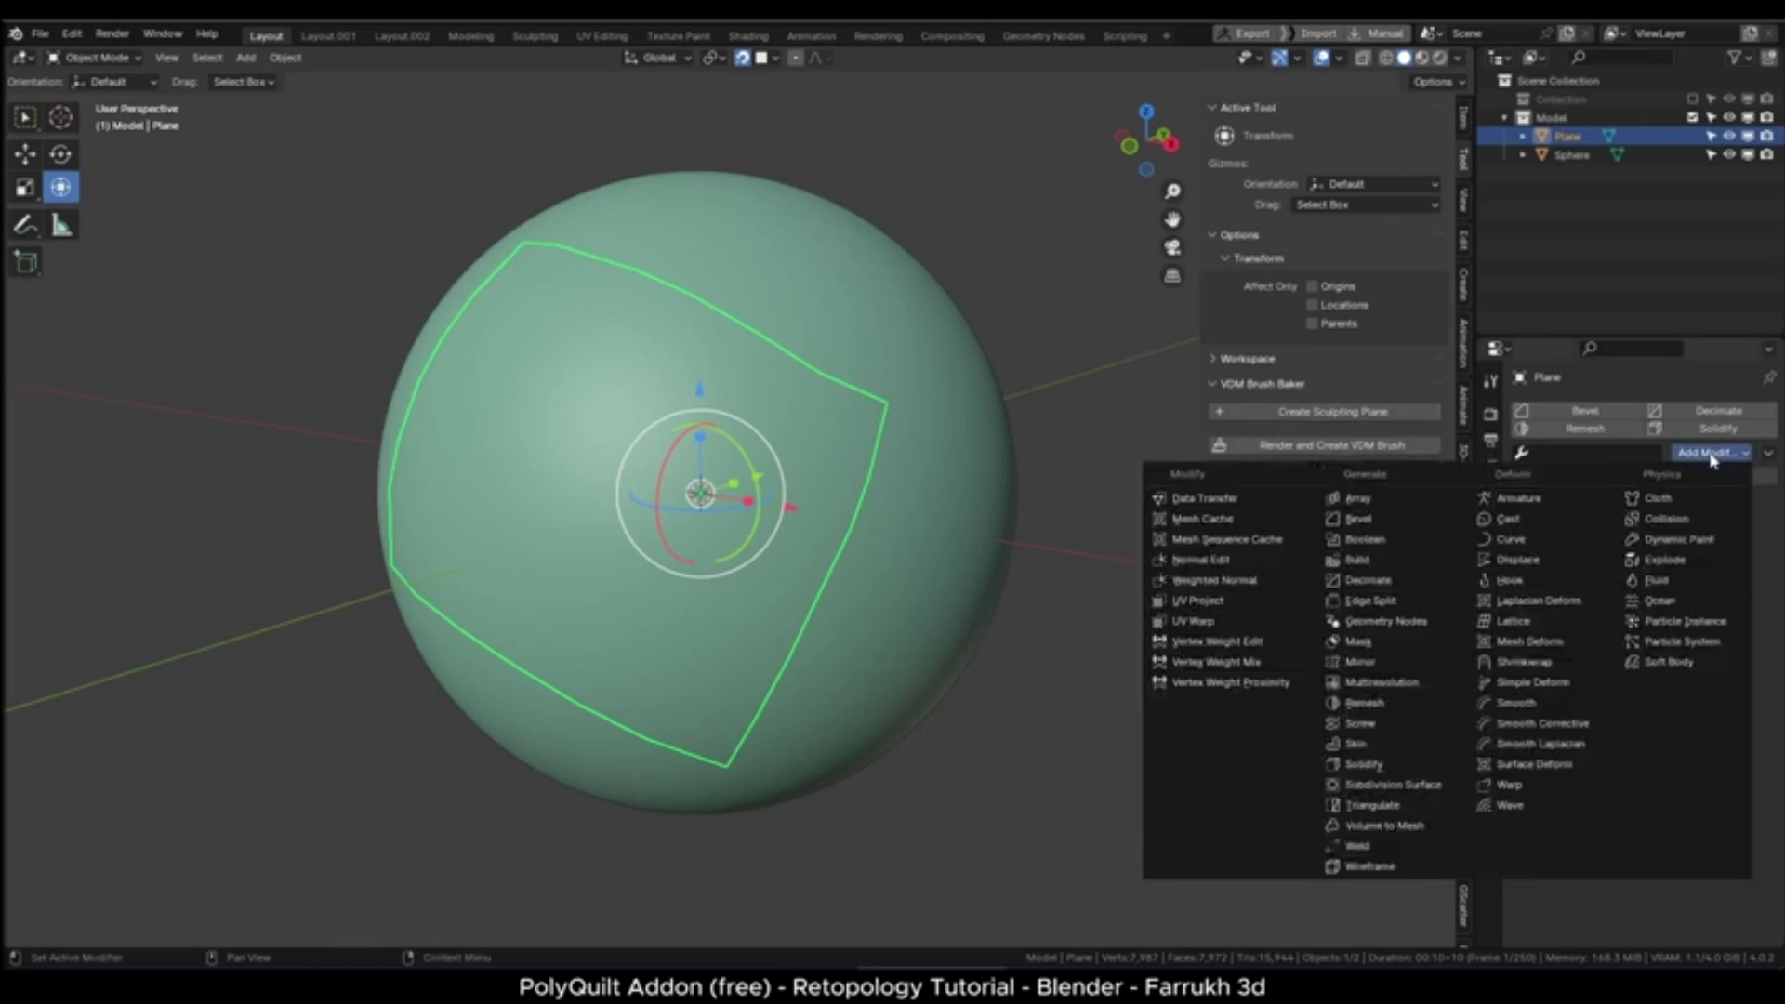
click(1523, 662)
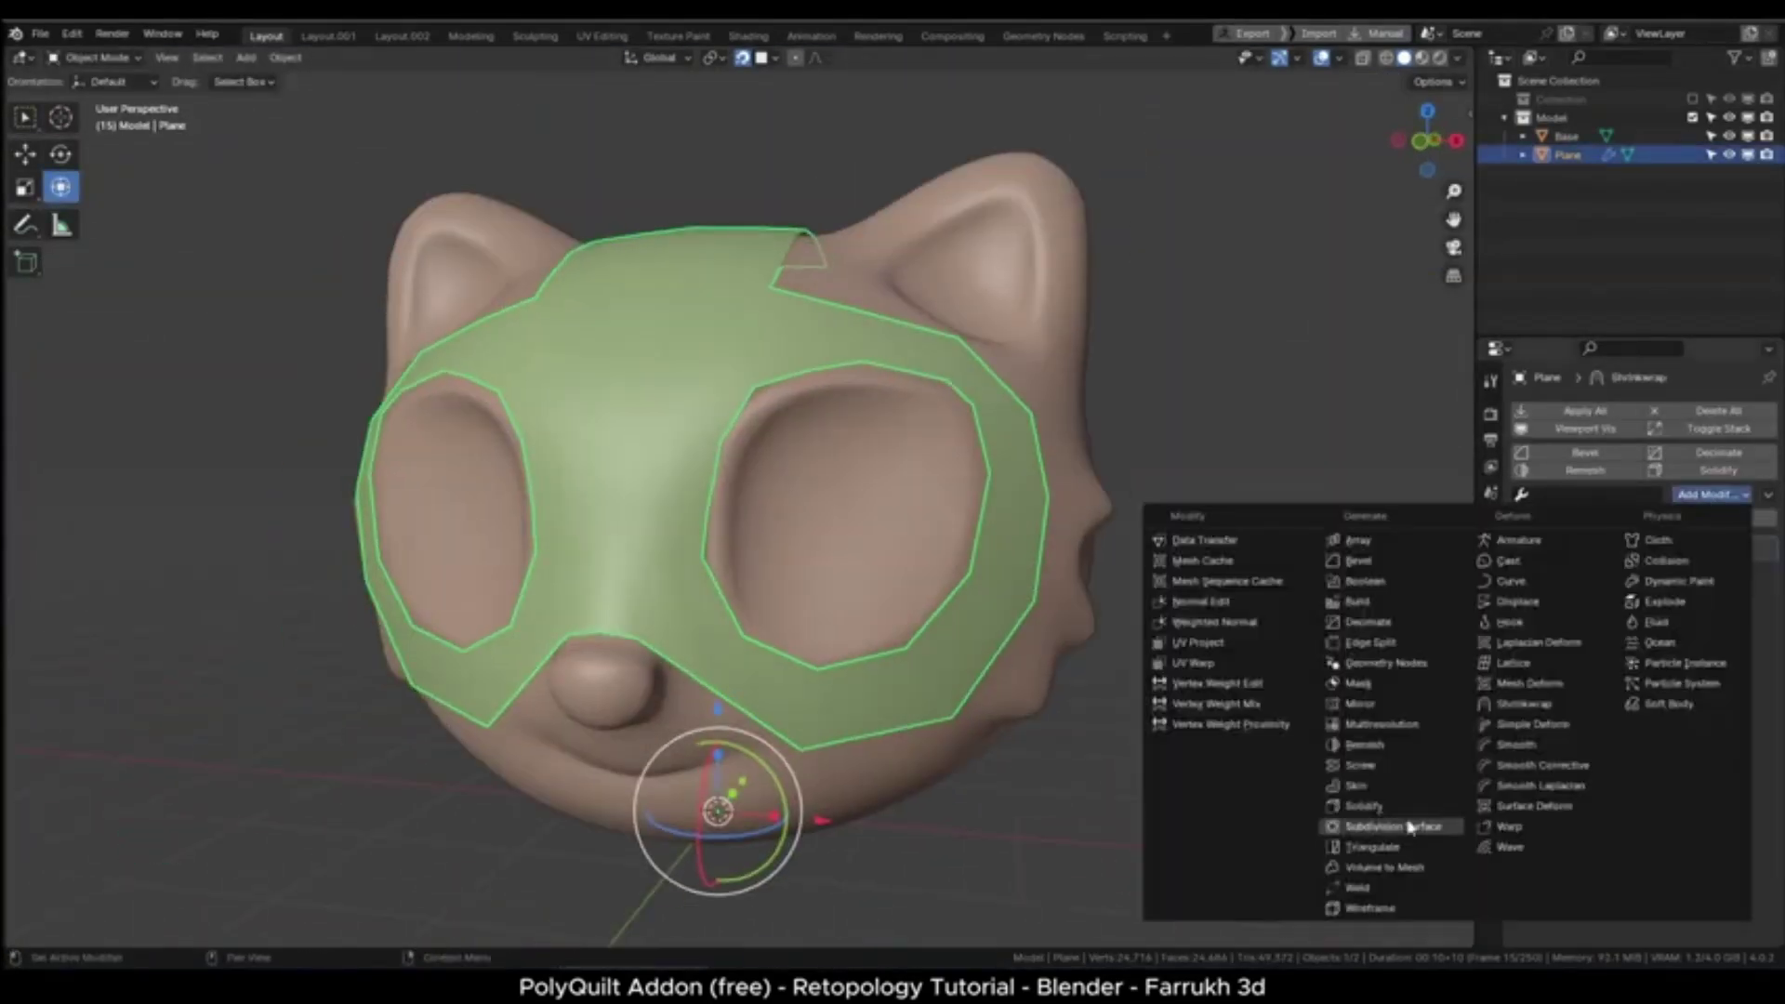
click(1350, 809)
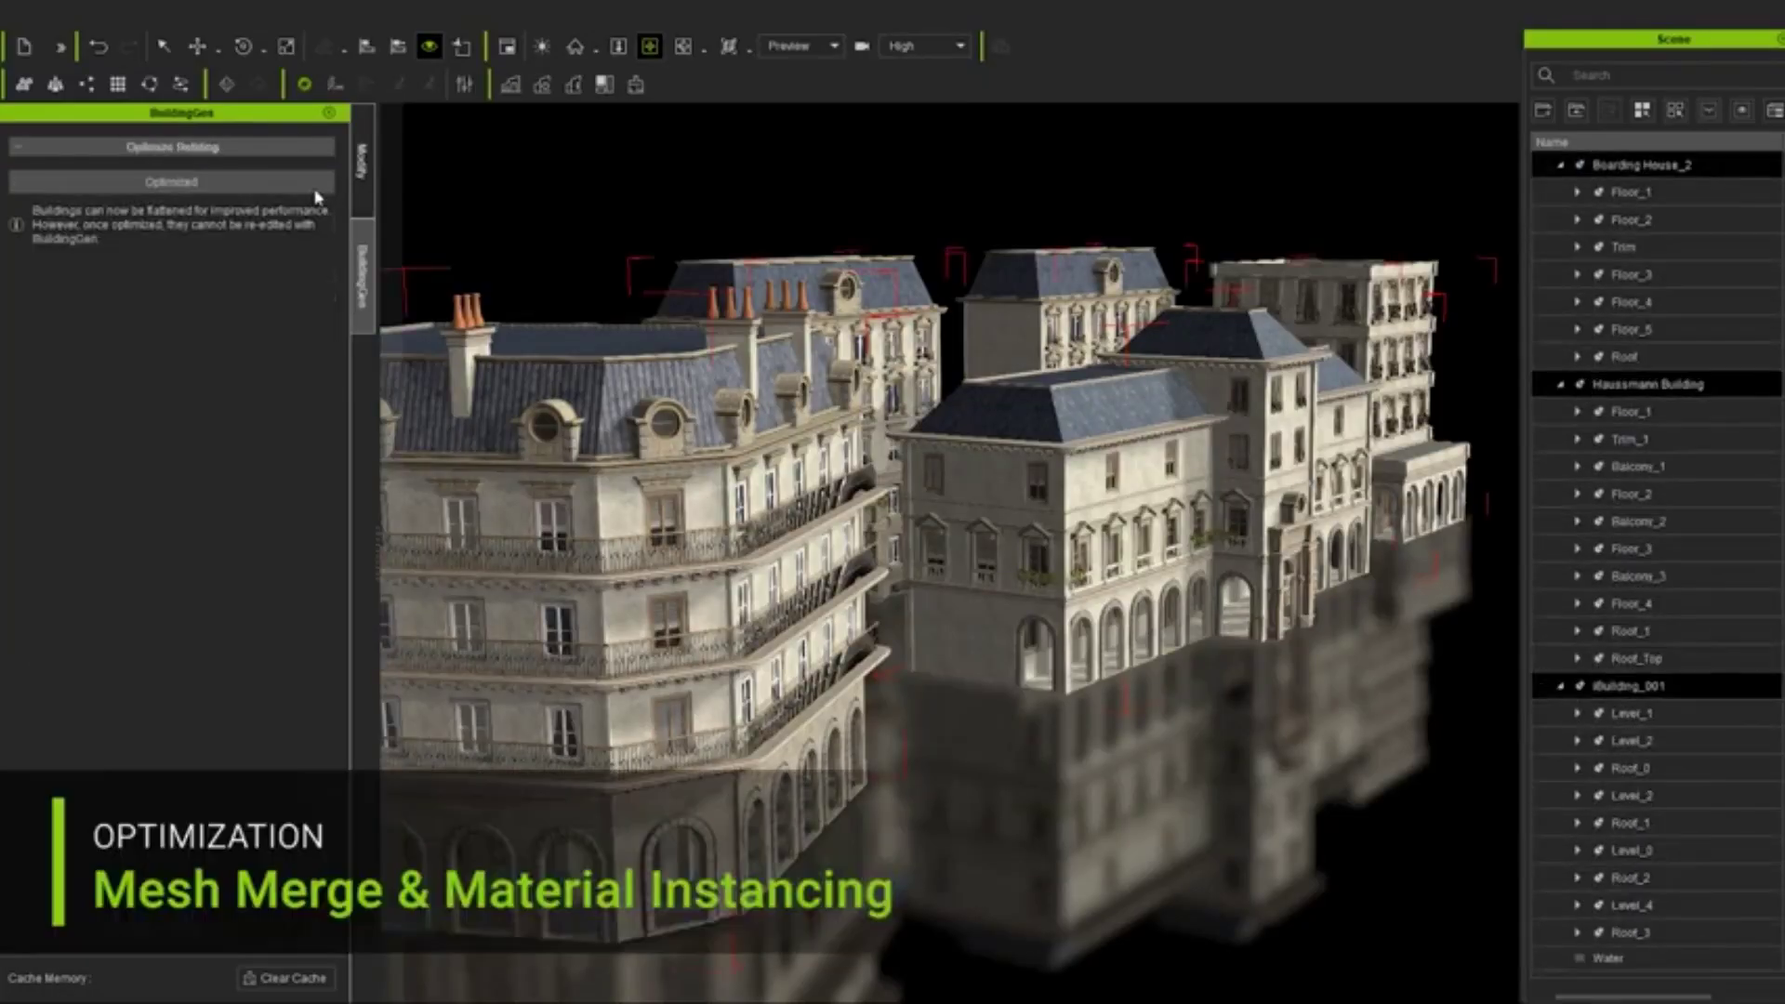
Use Optimized in BuildingGen's Optimize Building section to merge the buildings into one mesh
click(317, 190)
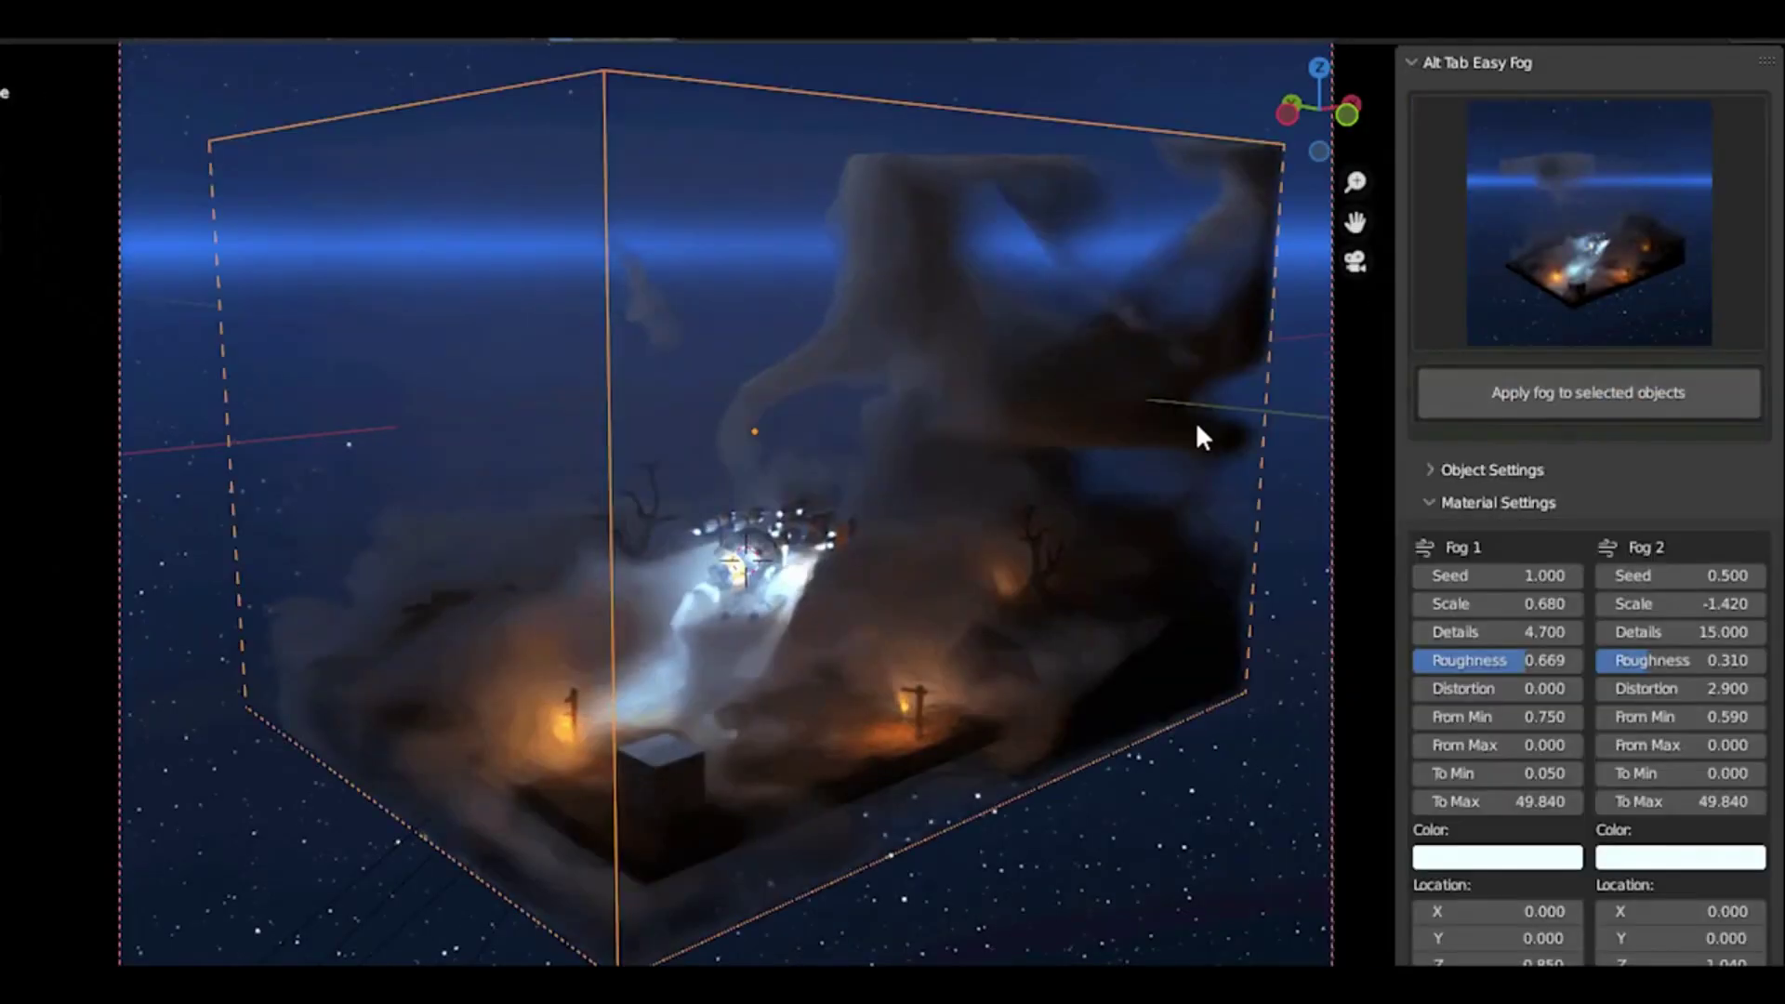
Fill the campfire scene with a fog preset and adjust a material slider
middle_drag(1196, 430, 976, 437)
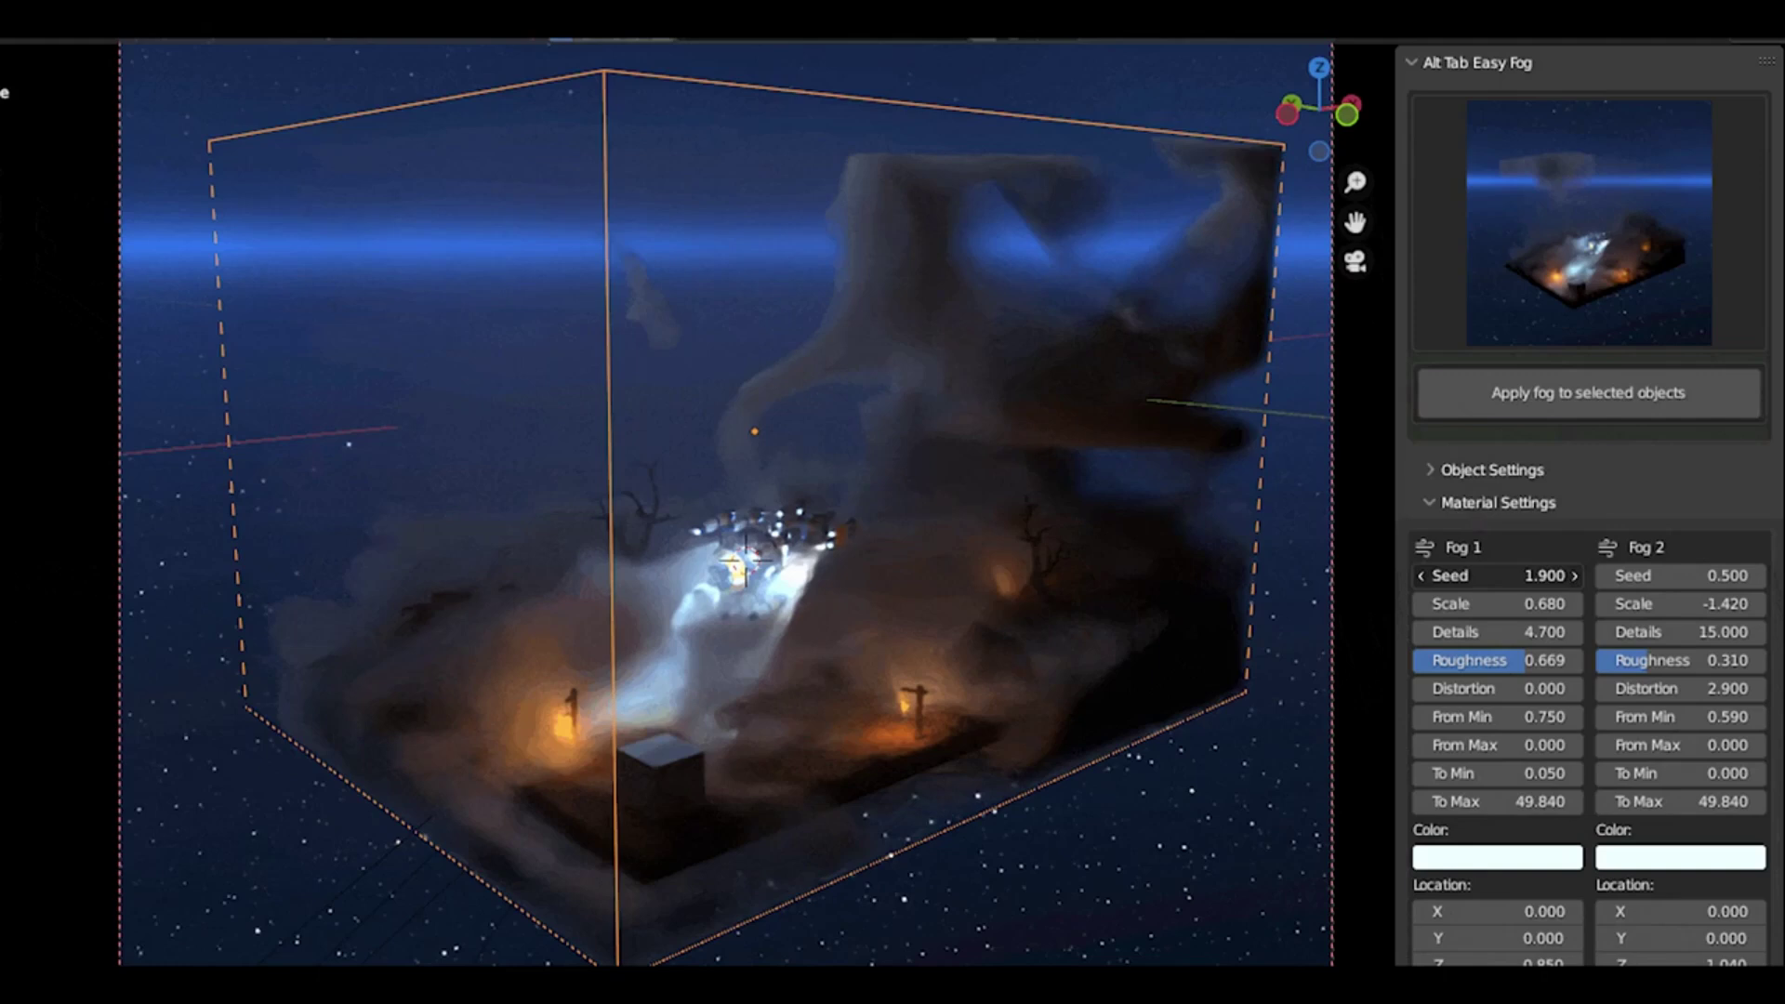
scroll(1581, 650, down, 6)
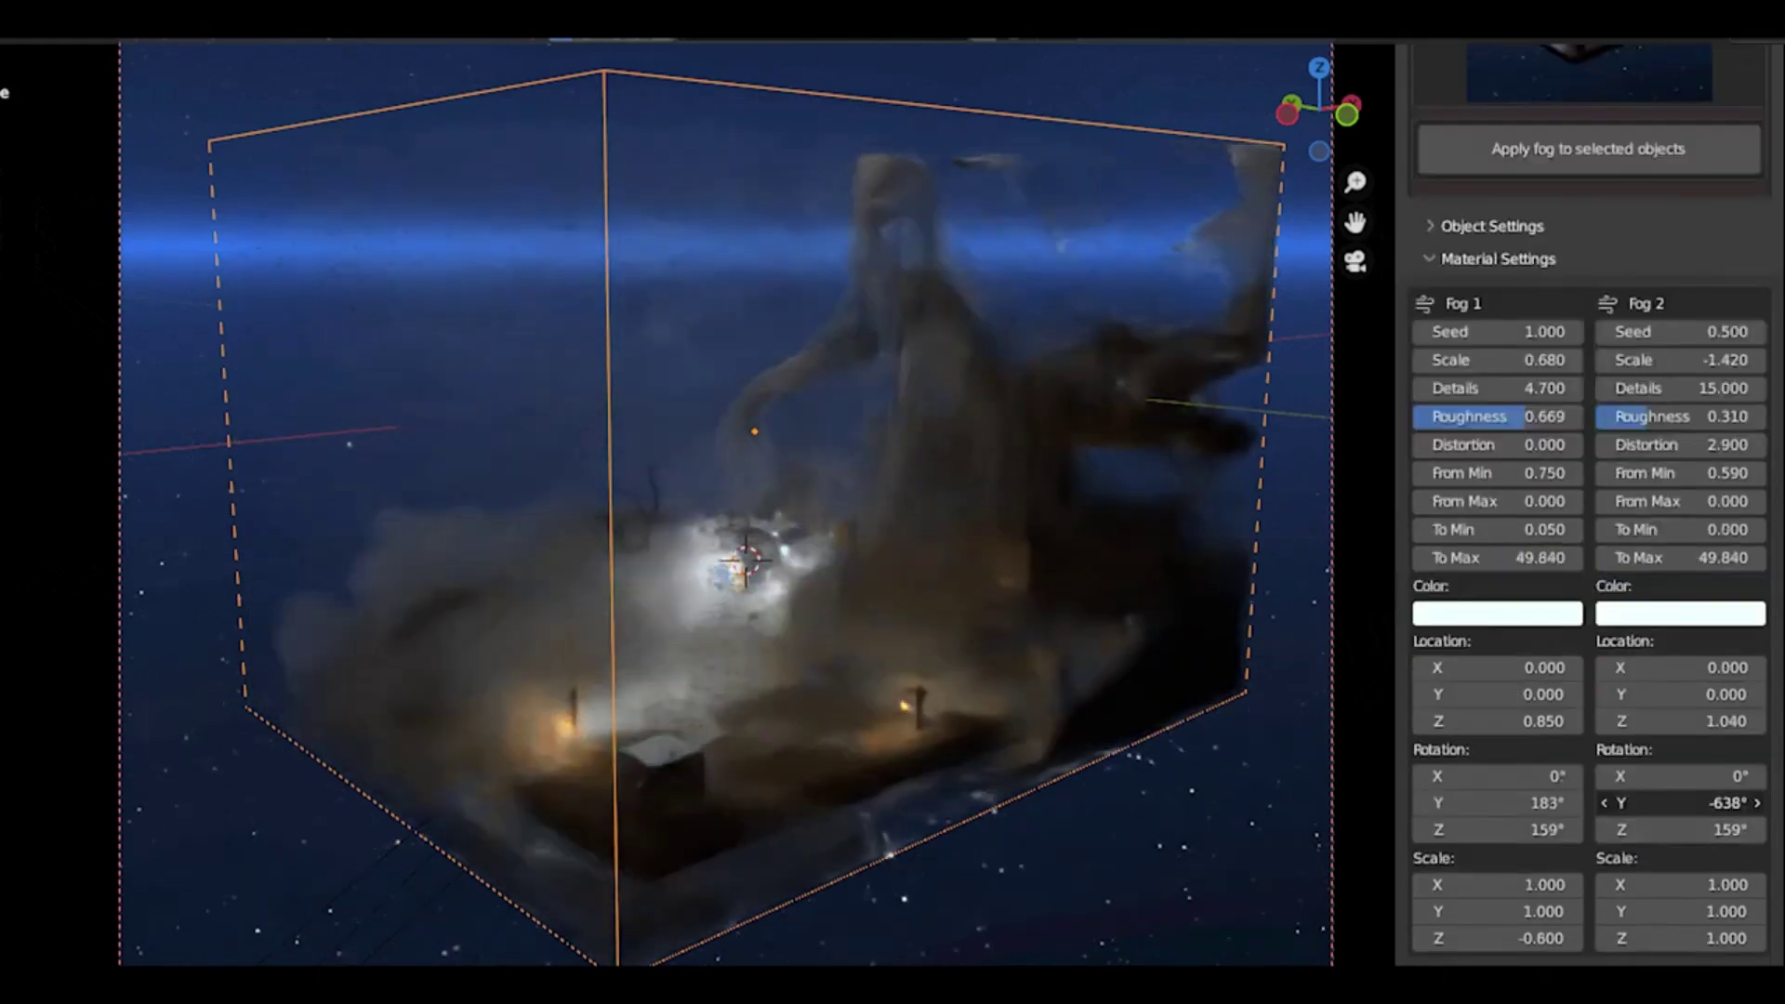
drag(1678, 802, 1701, 803)
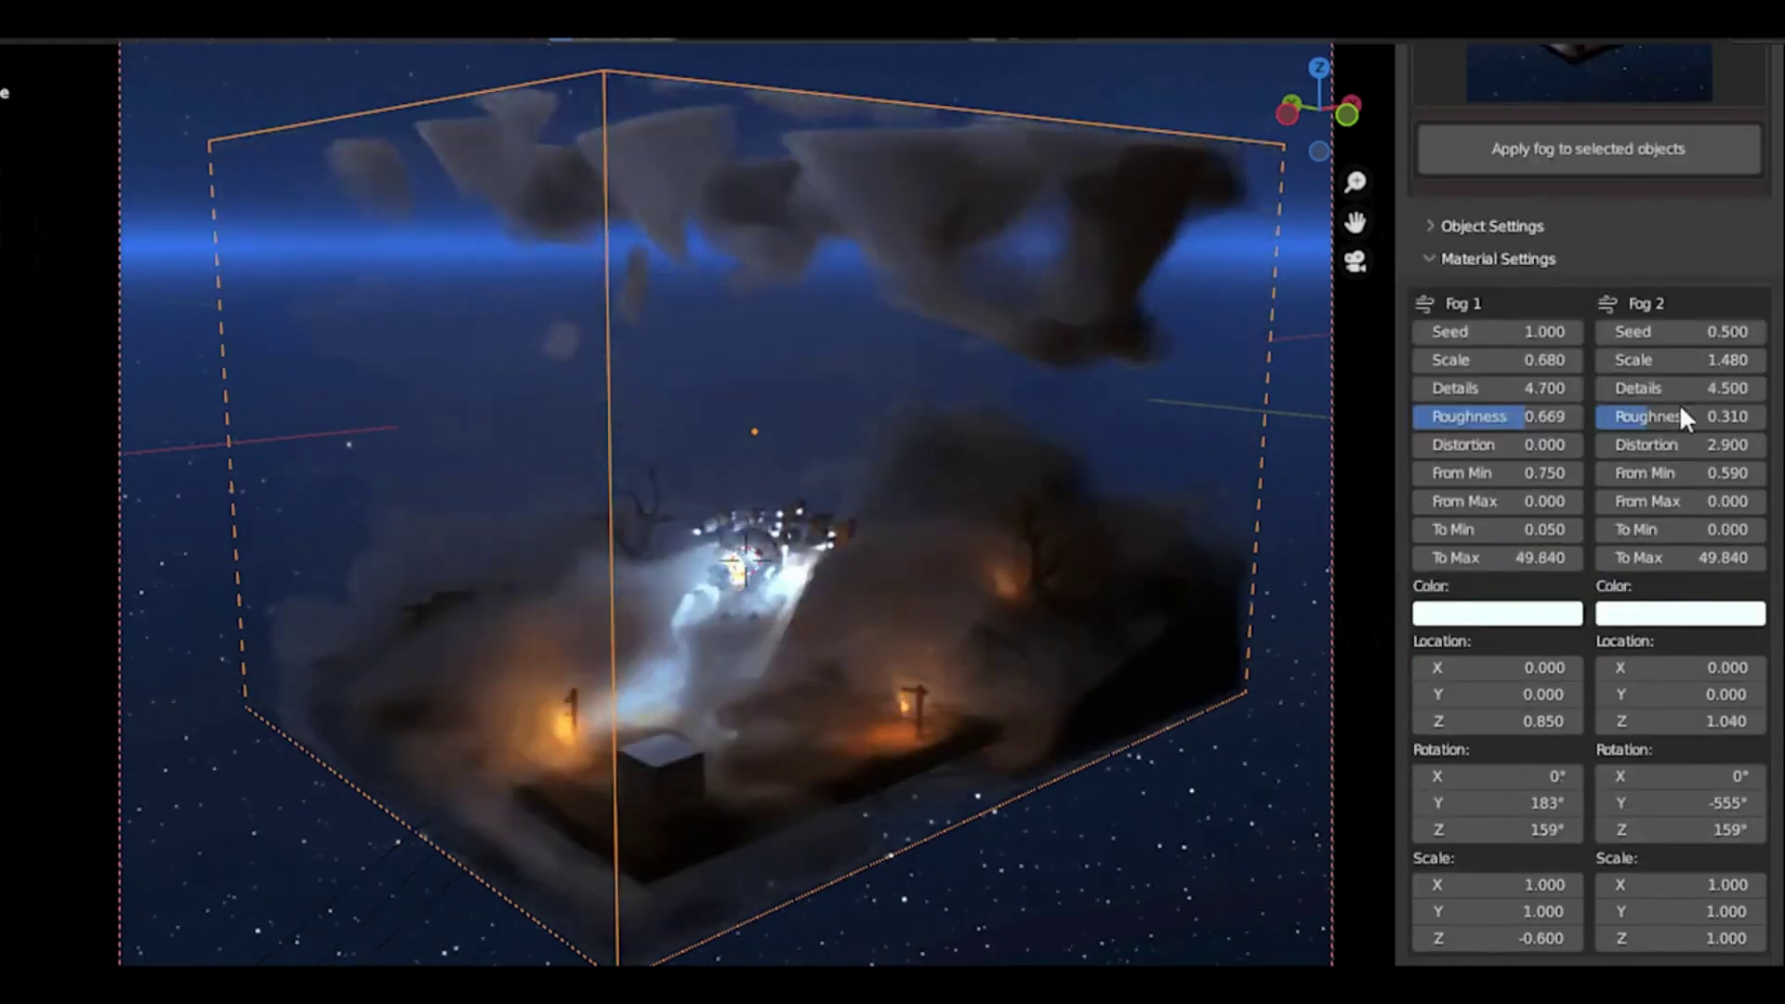
Change the fog colour, set Y rotation to -675°, and apply fog to selected objects
click(1543, 615)
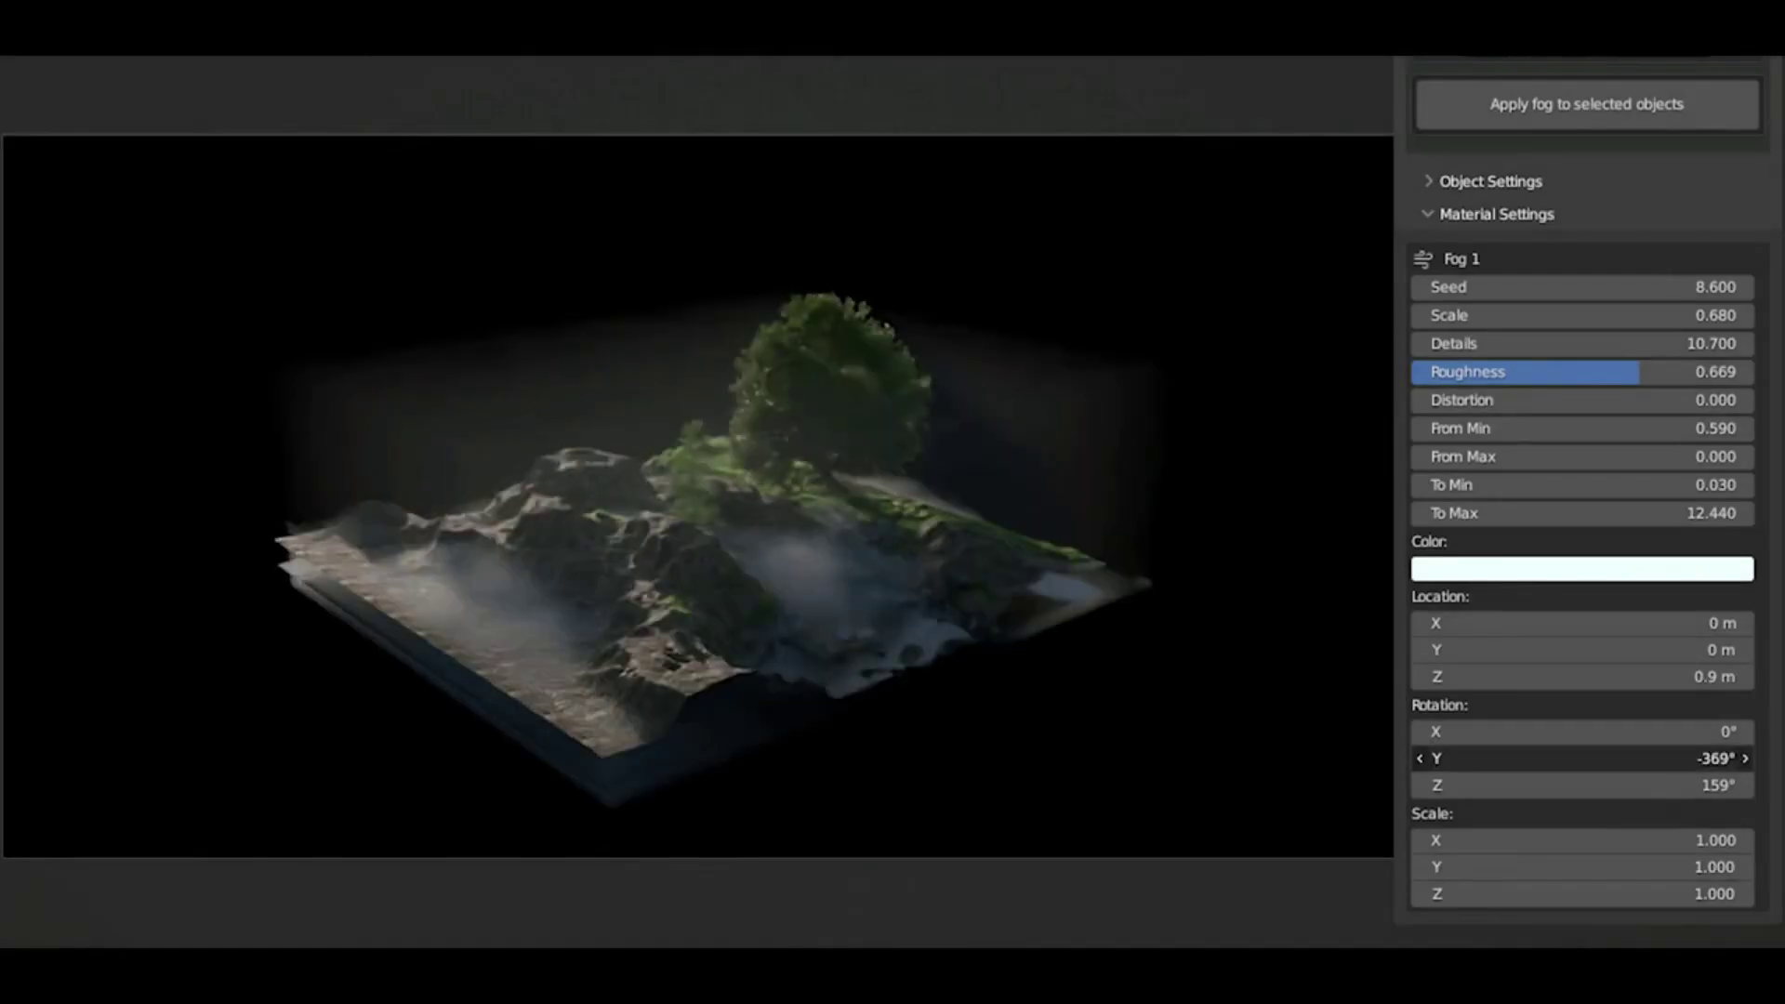
drag(1581, 757, 1296, 758)
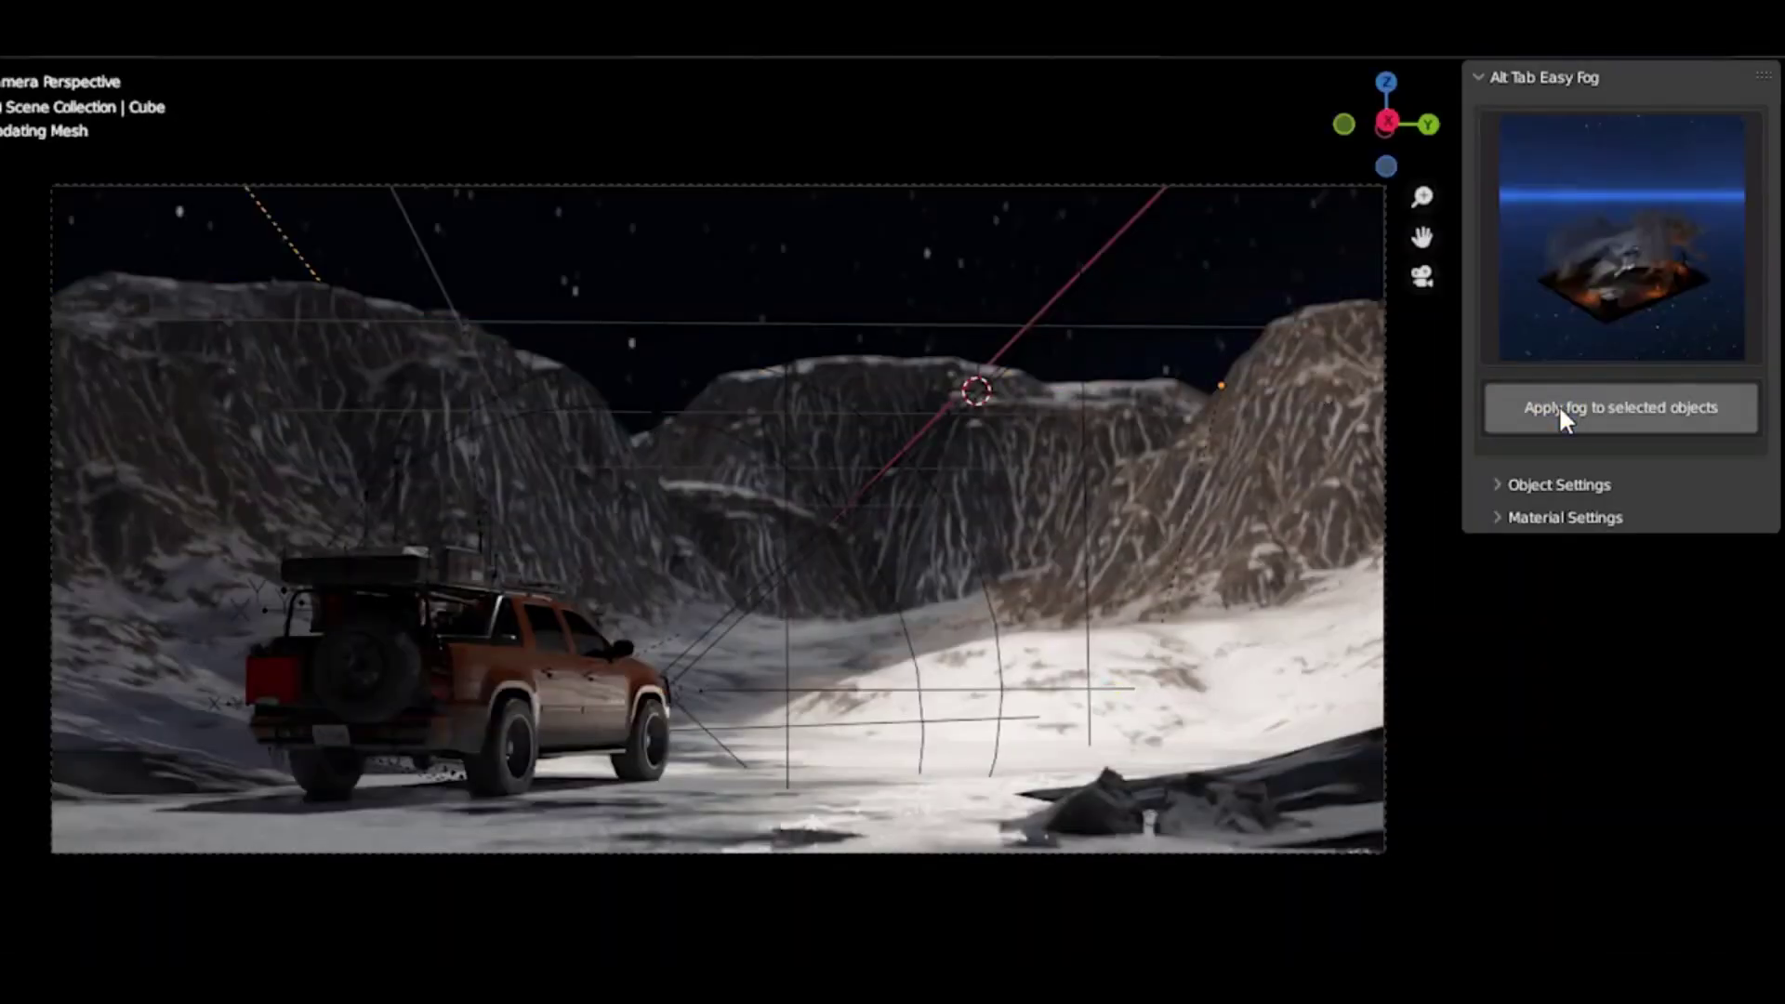
click(1562, 417)
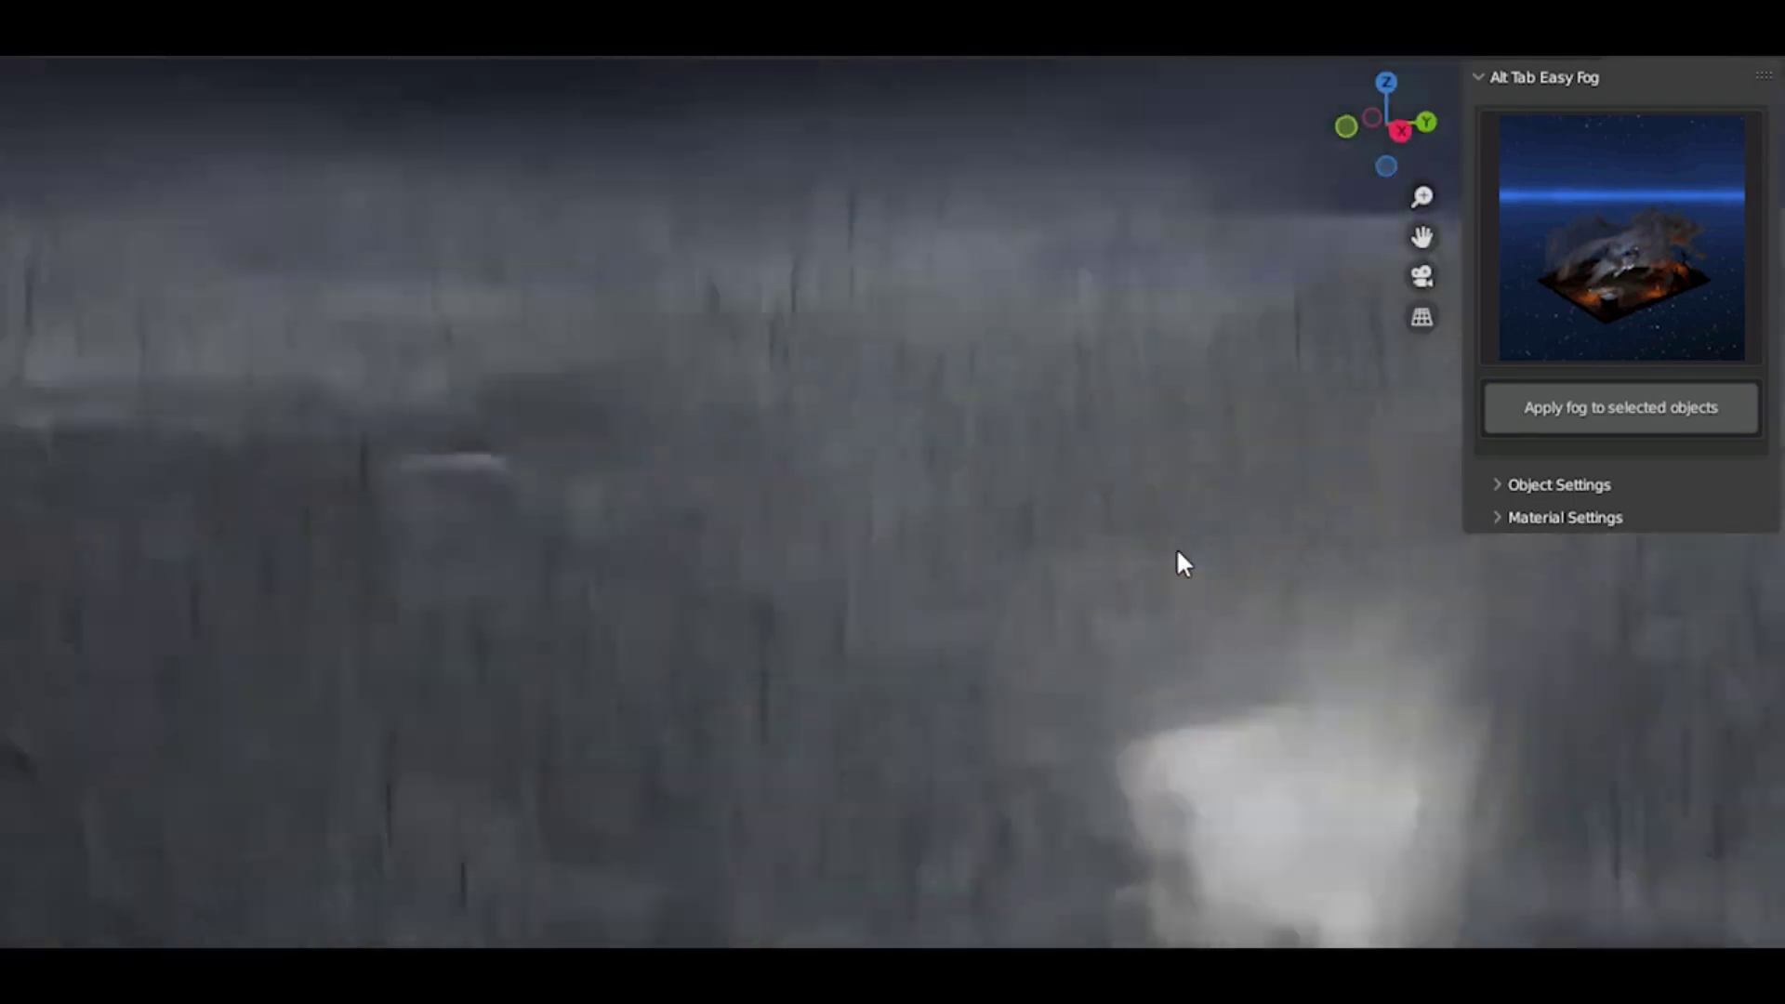
middle_drag(1179, 561, 1019, 660)
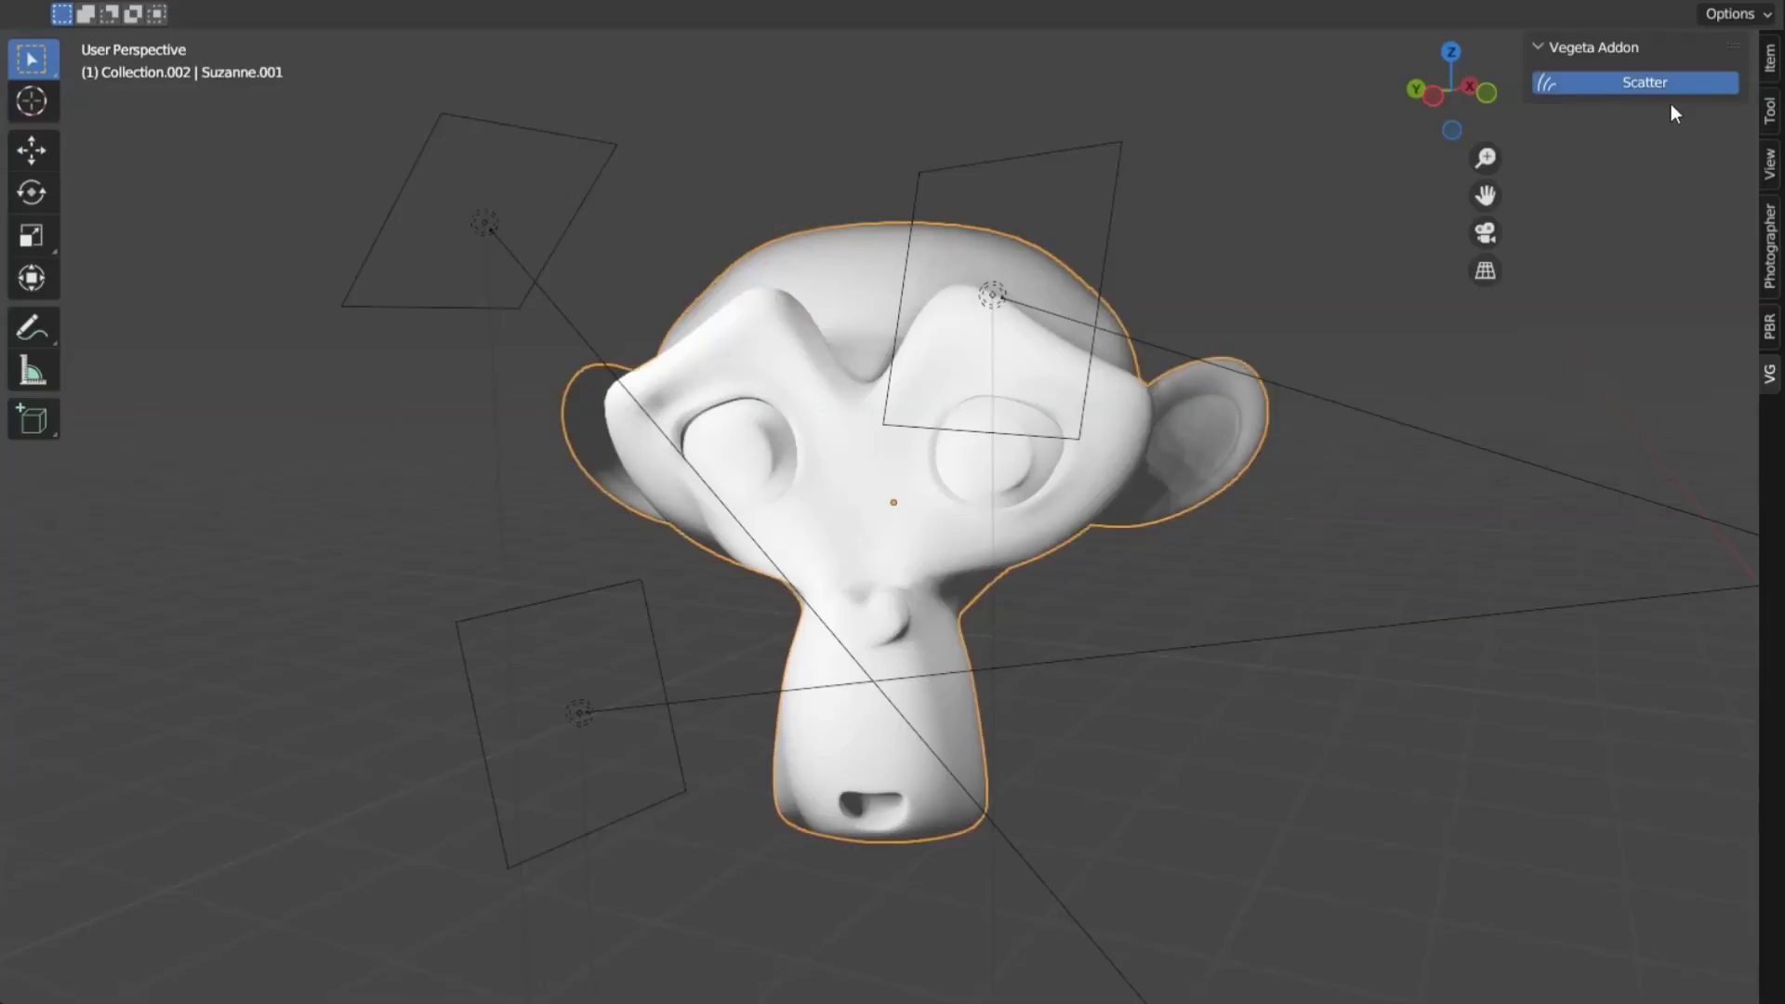
Scatter vegetation on Suzanne with scale 0.370, random size 1.260 and density 128.870
click(1664, 86)
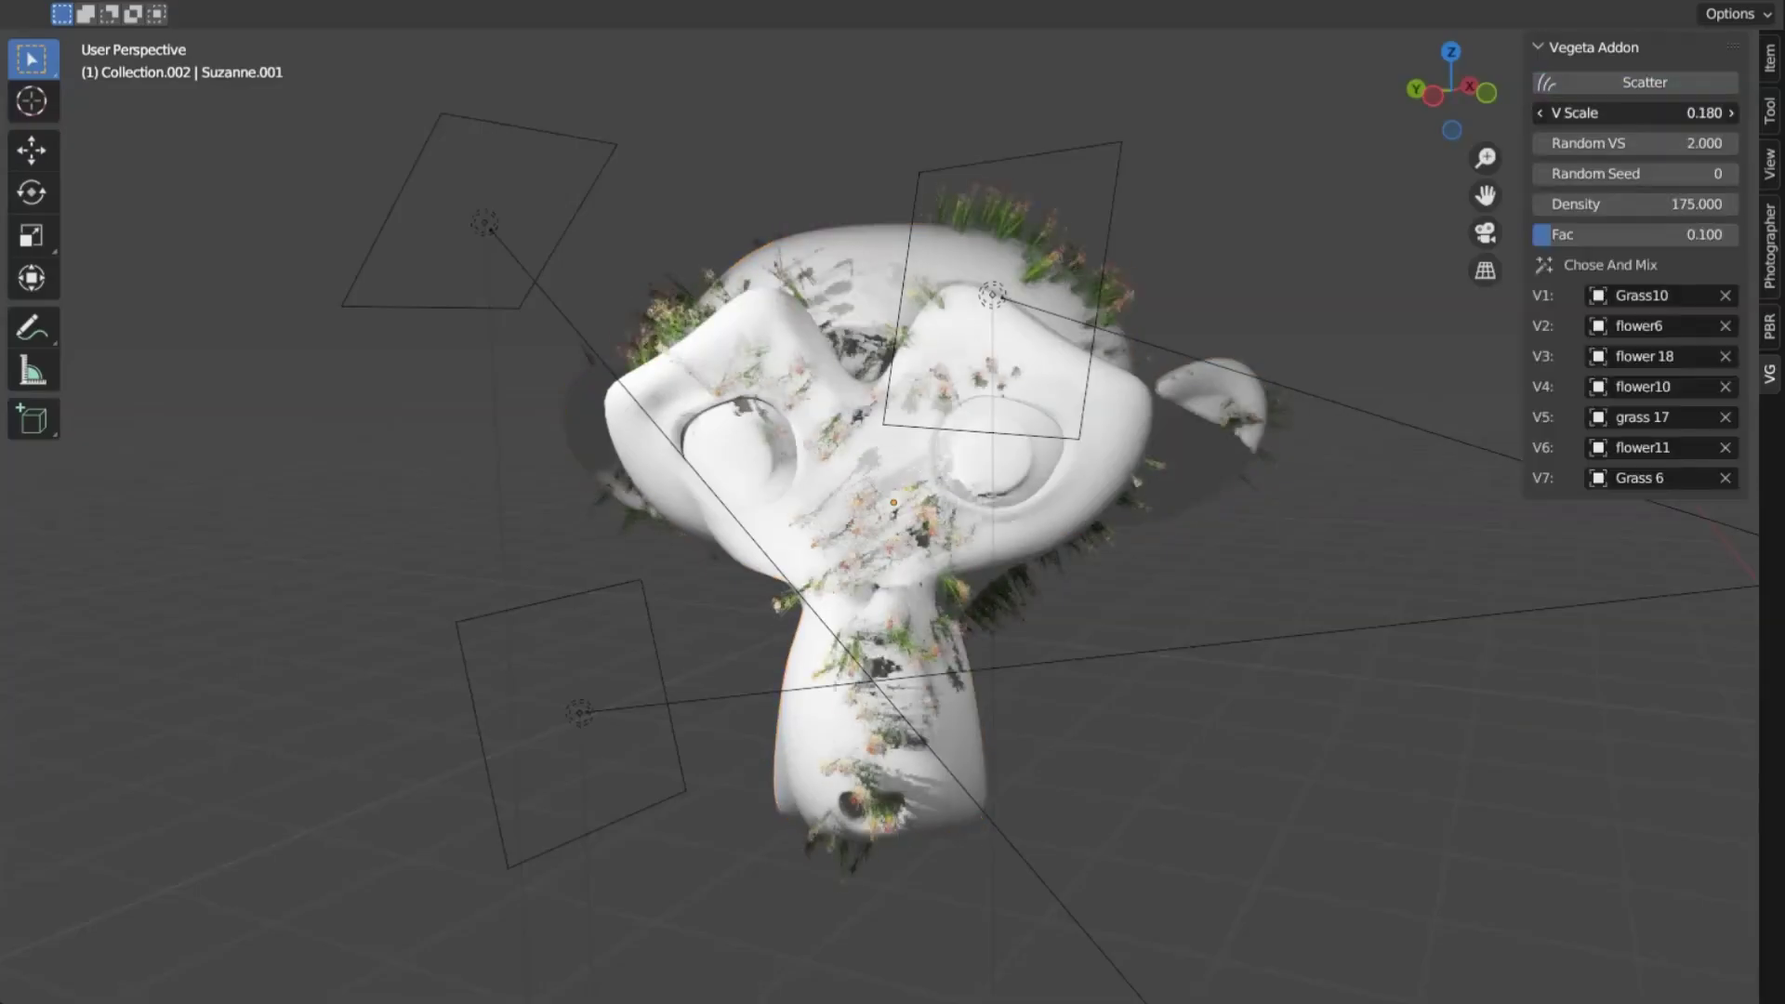
text(7)
key(Return)
drag(1664, 143, 1097, 368)
drag(1637, 203, 1655, 234)
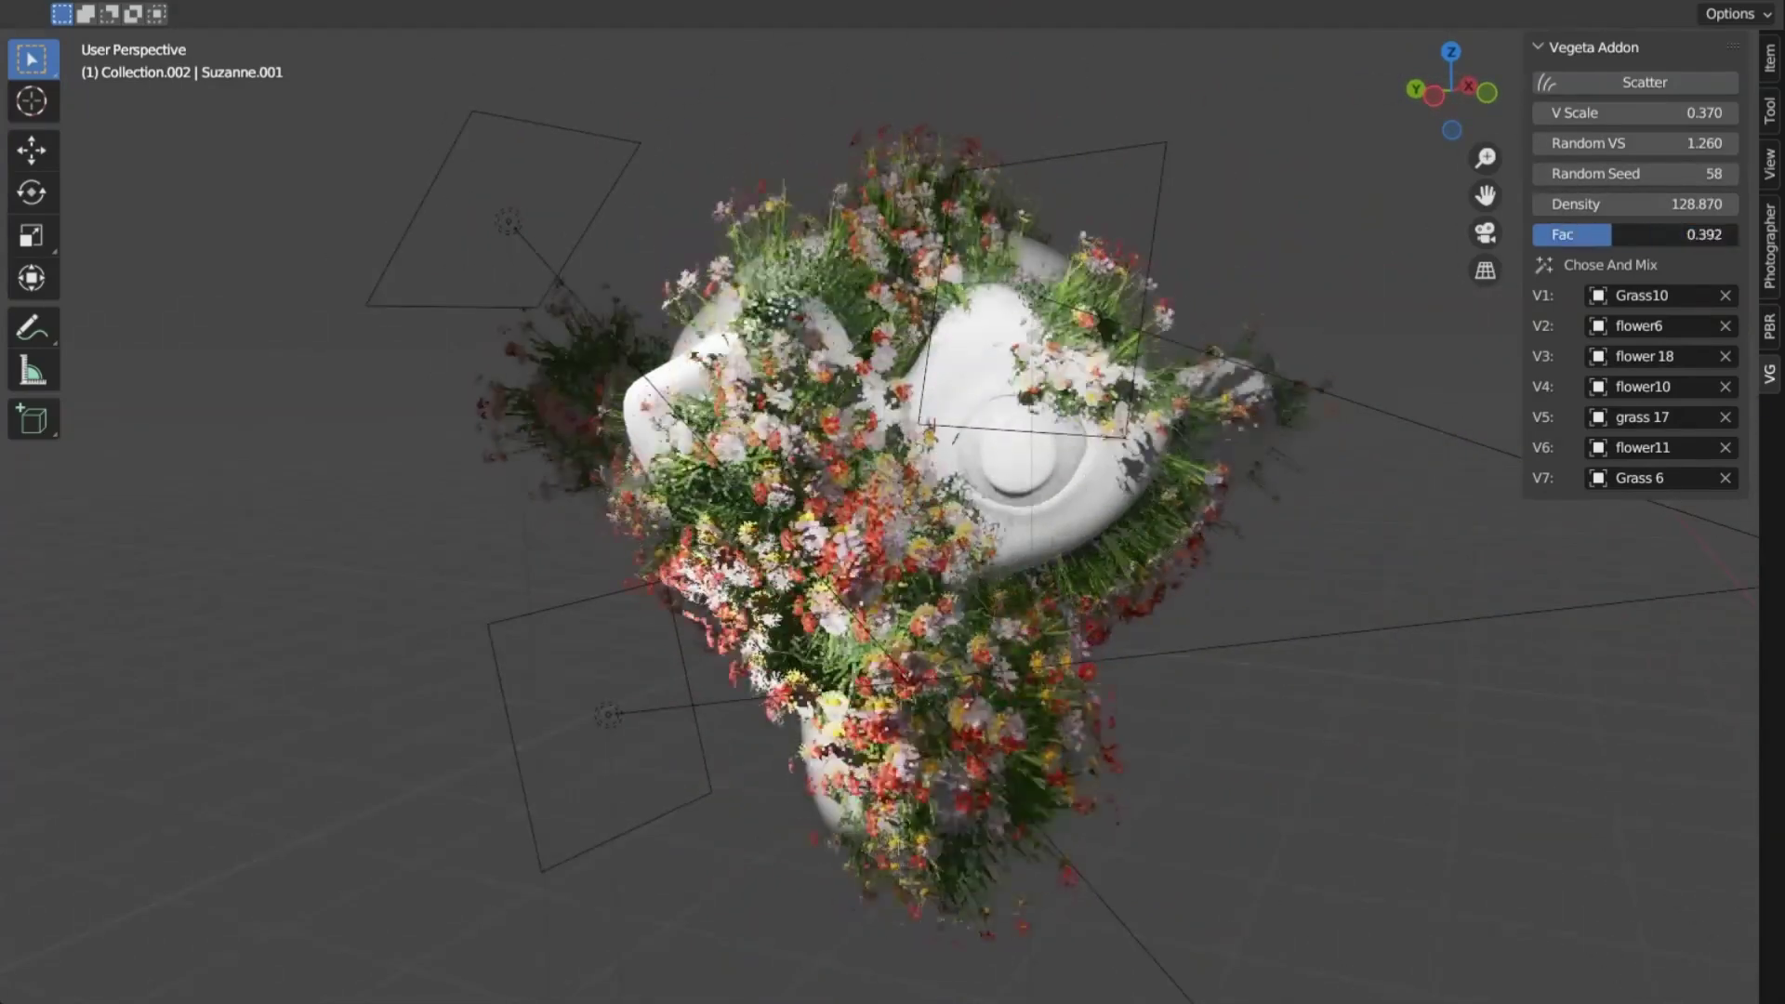
Tune the mix factor, flower size and random seed to redistribute the flowers
drag(1636, 112, 1659, 143)
drag(1636, 204, 1628, 204)
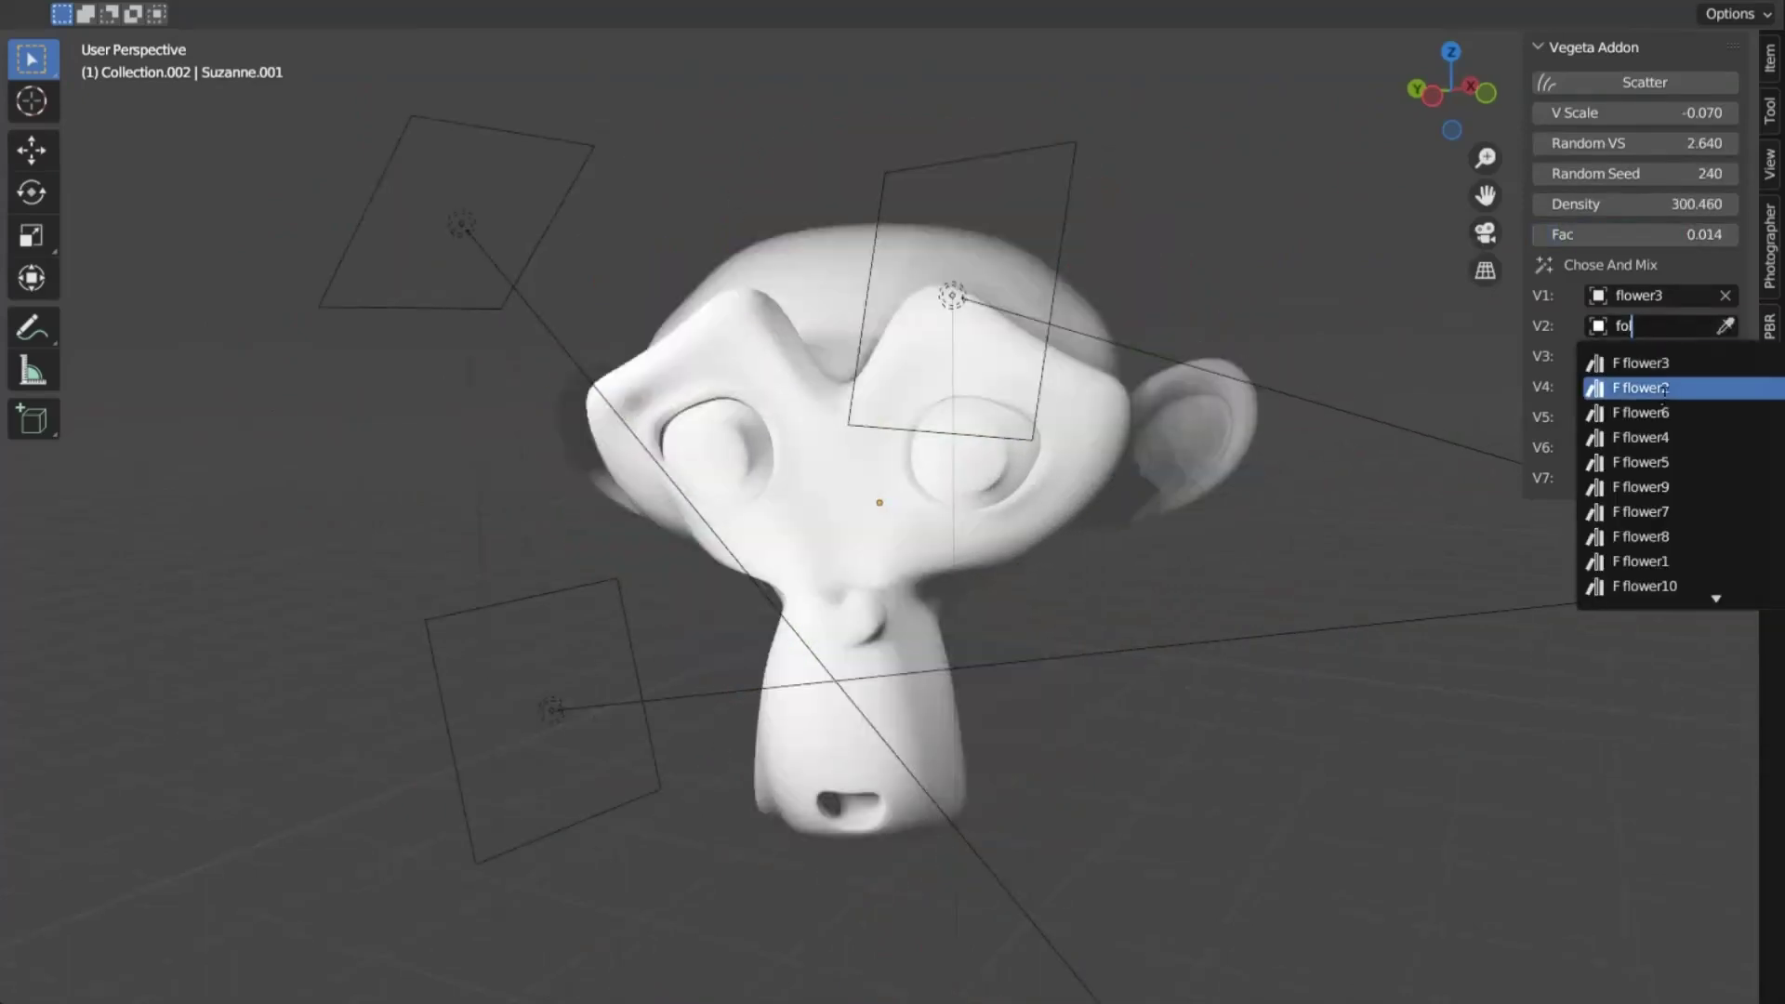
drag(1603, 234, 1632, 232)
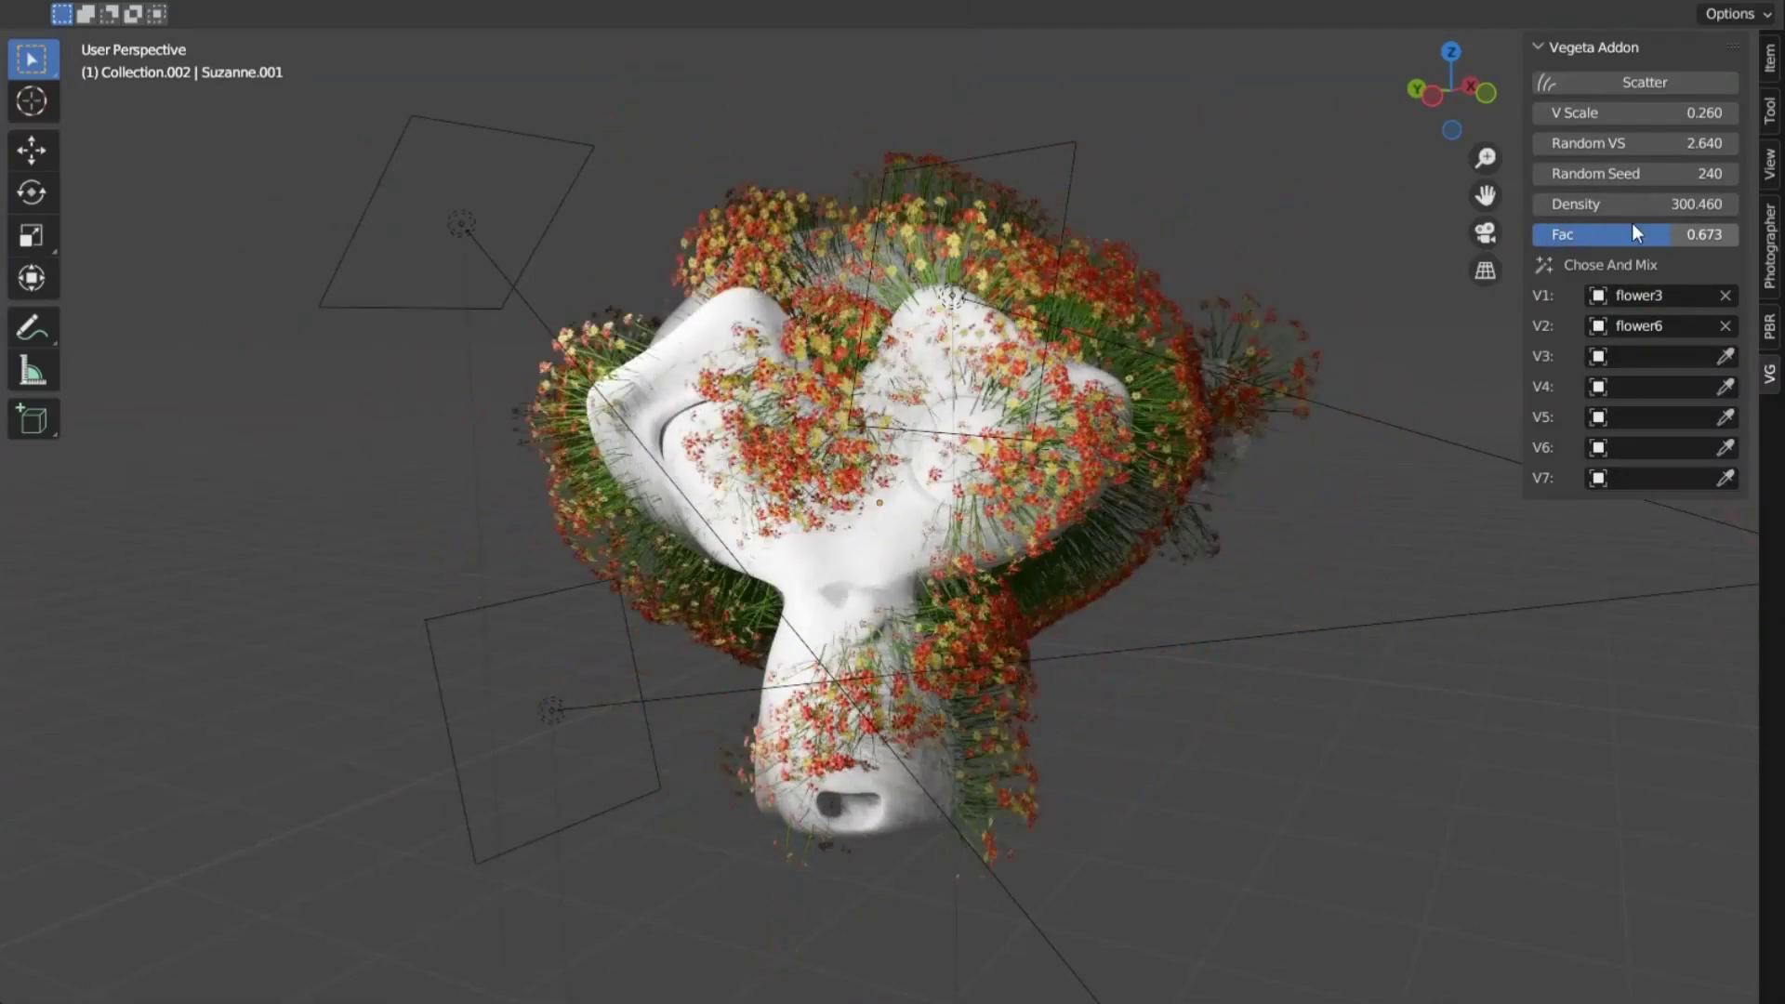
drag(1636, 143, 1654, 113)
drag(1592, 143, 1636, 173)
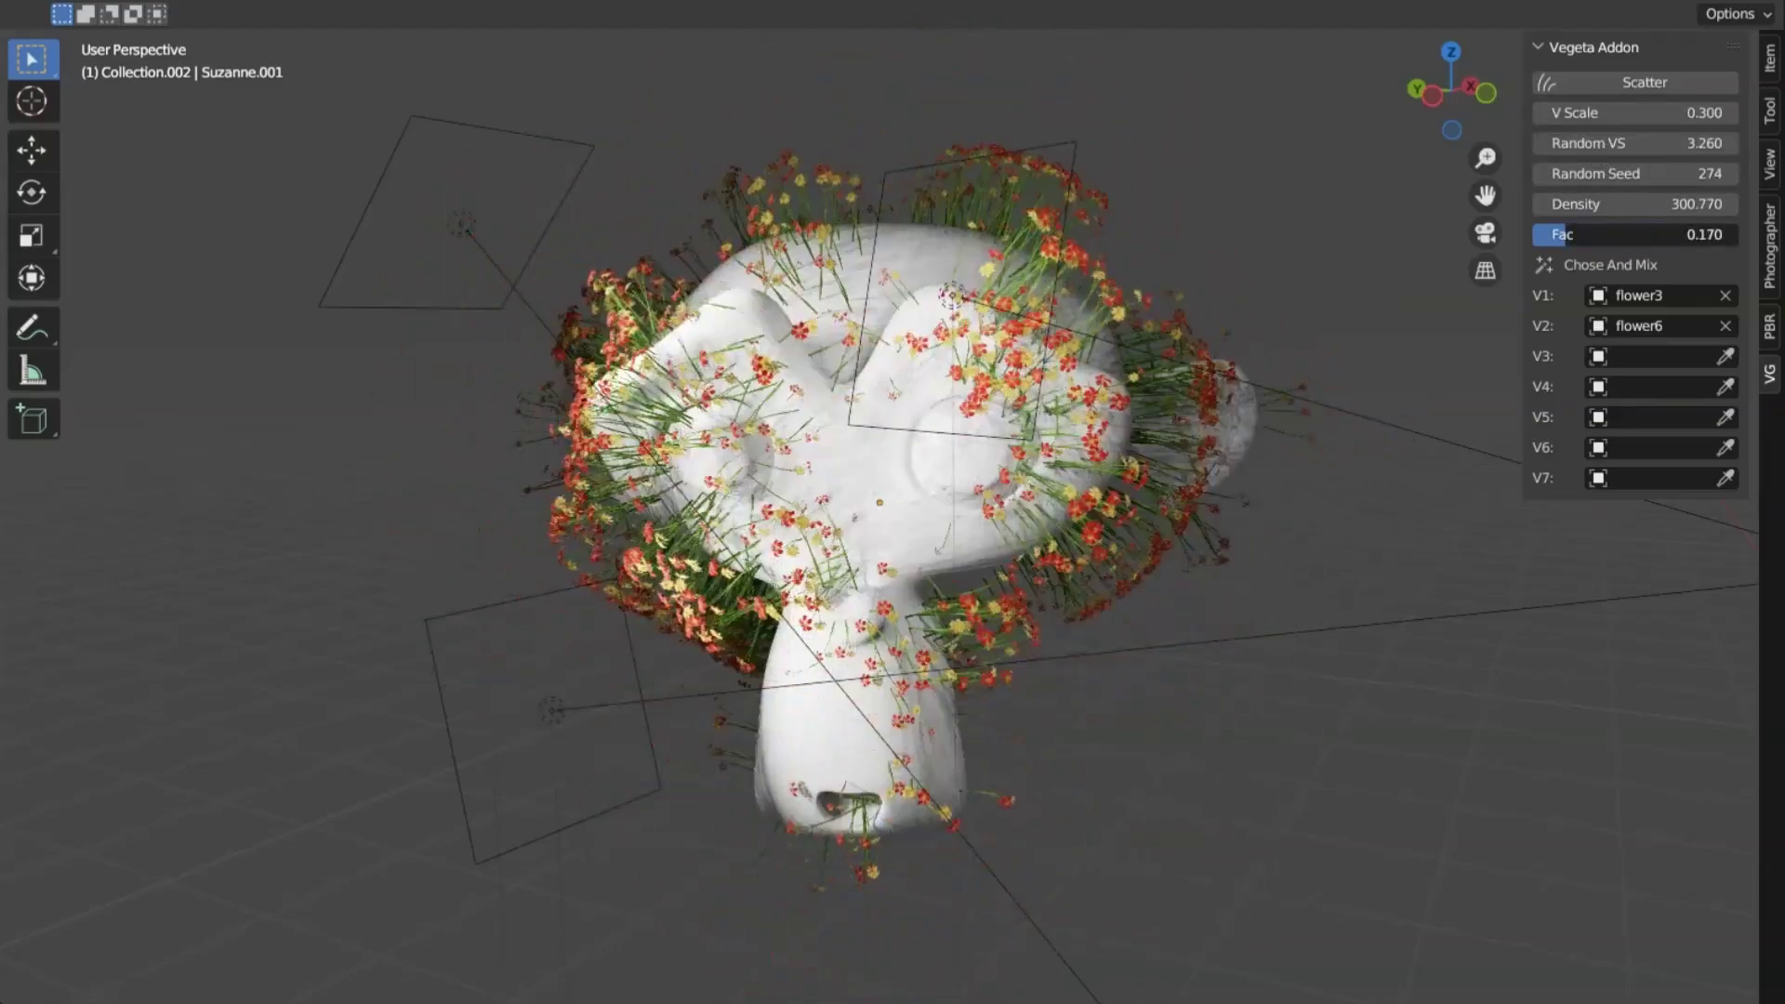
drag(1636, 144, 1618, 113)
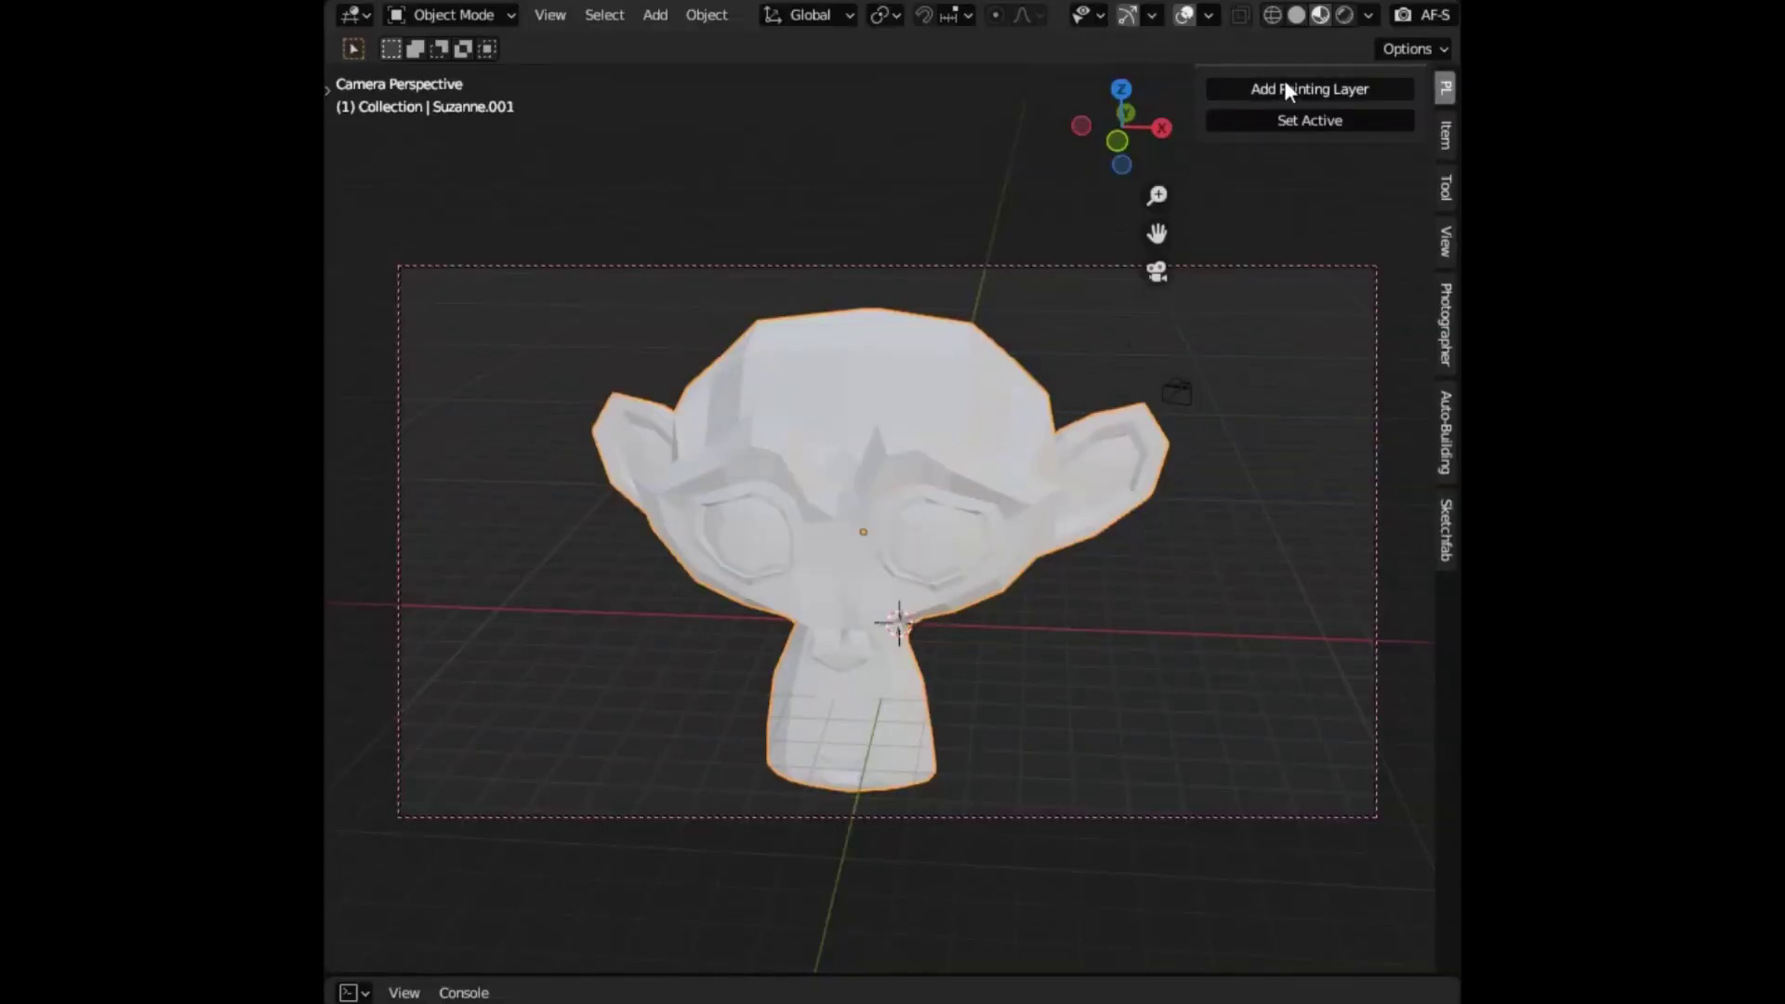
Add a painting layer and recolour its brush strokes to a saturated green
click(1286, 86)
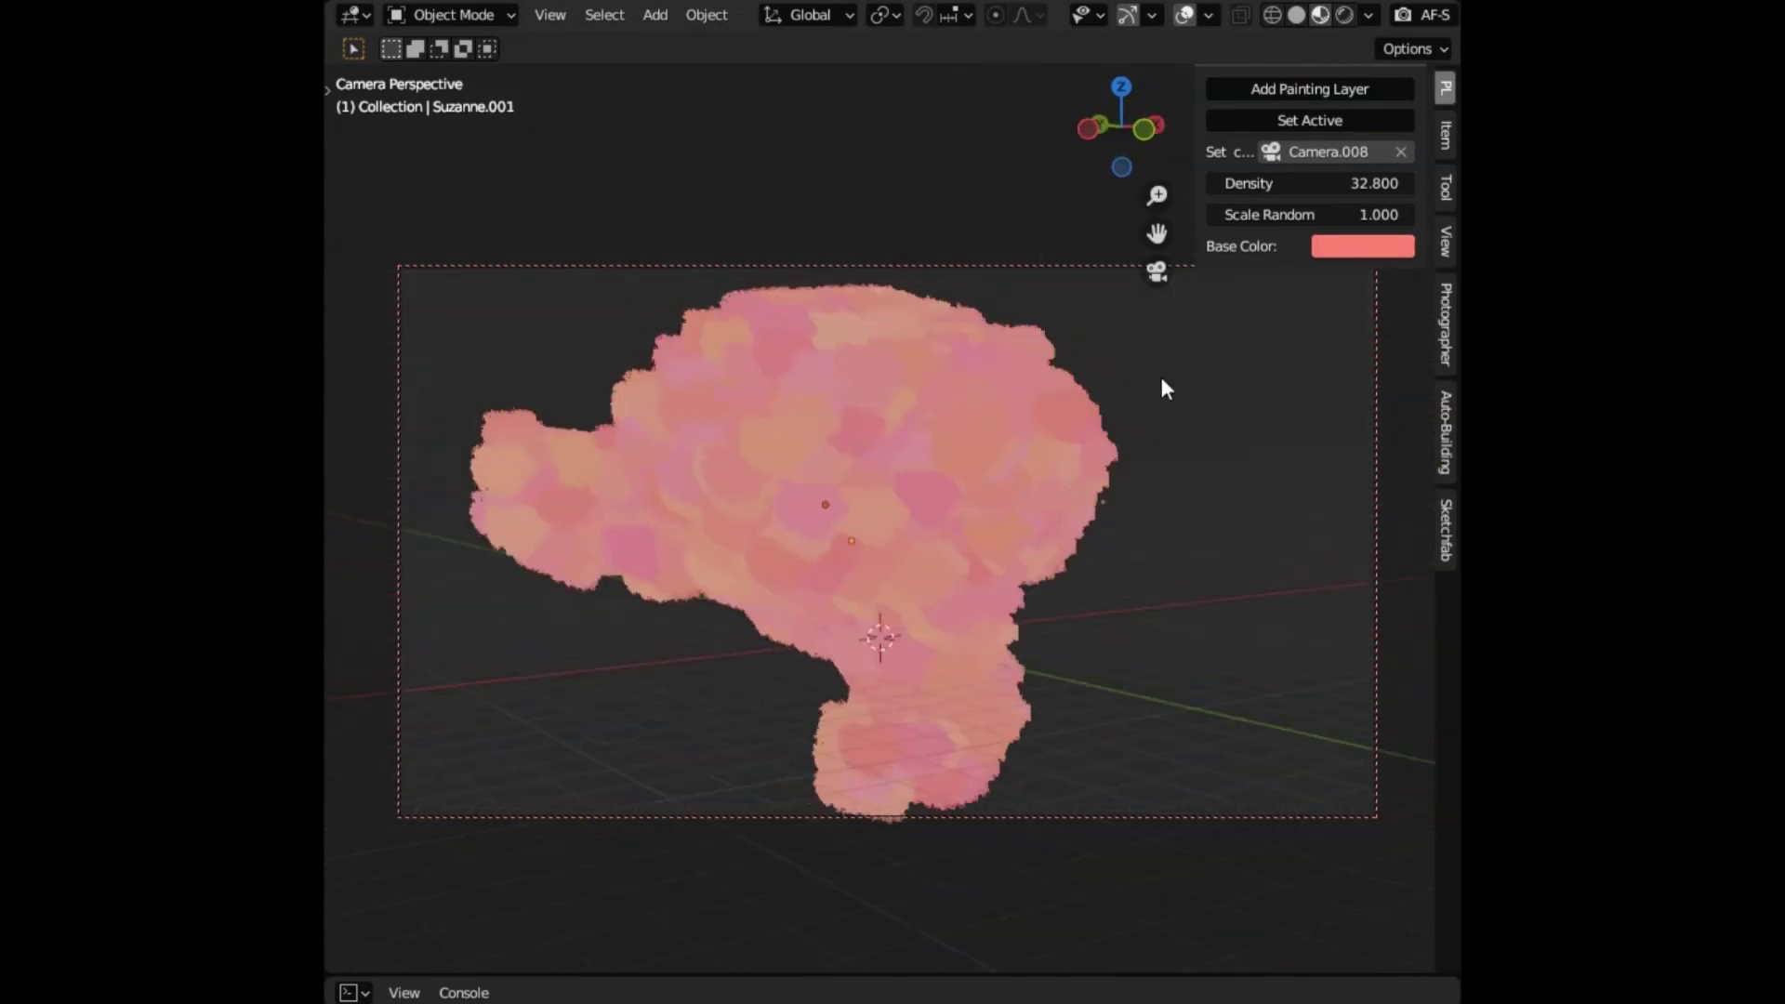
mouse_move(1366, 301)
mouse_down()
mouse_move(1384, 393)
mouse_move(1396, 311)
mouse_move(1367, 348)
mouse_move(1478, 410)
mouse_move(1453, 295)
mouse_up()
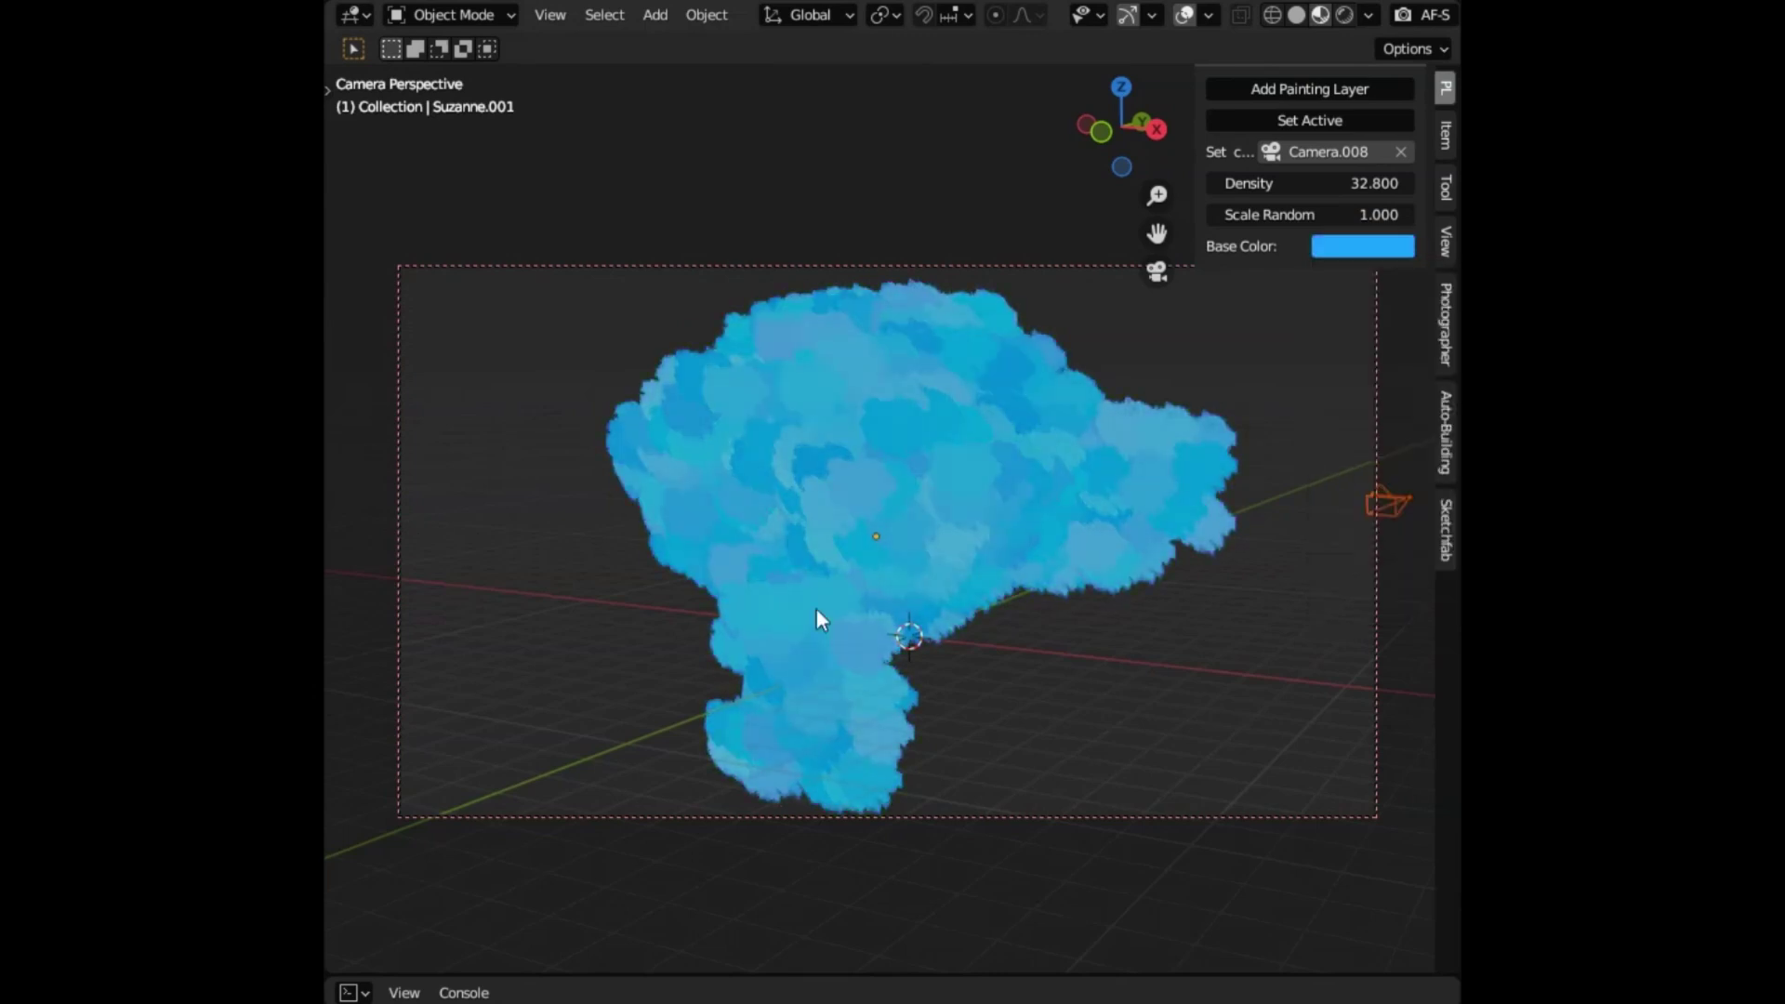
middle_drag(818, 621, 1030, 591)
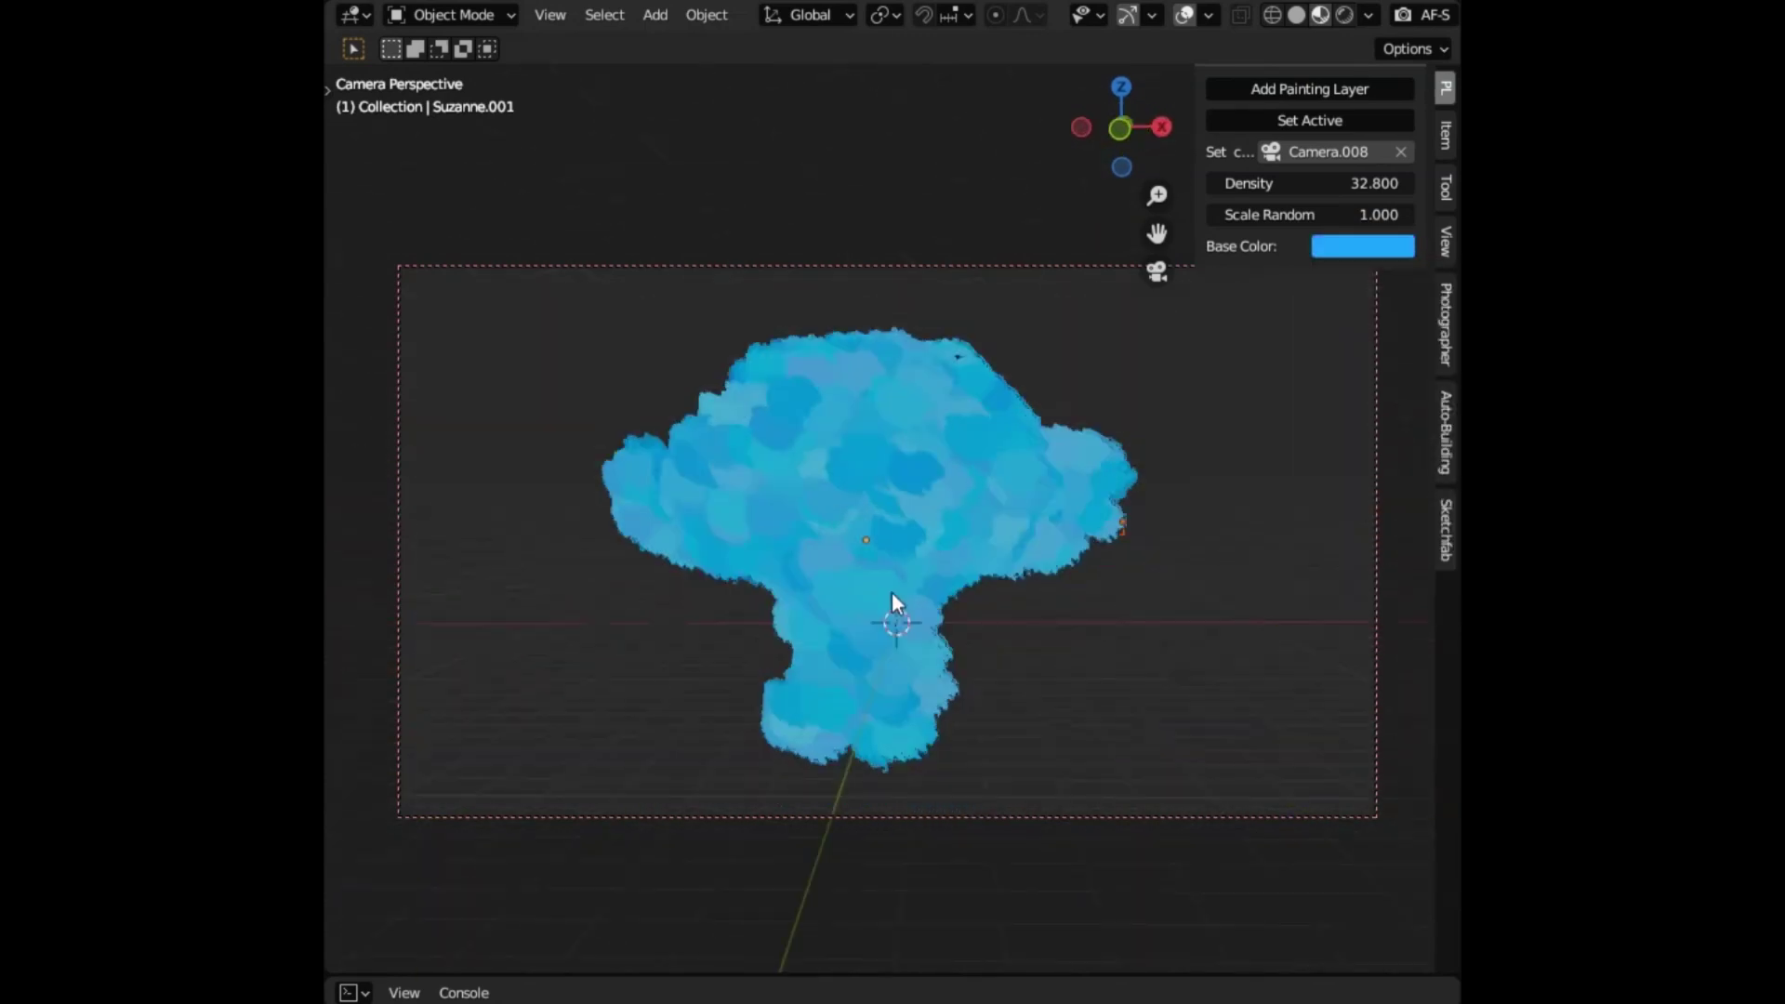
middle_drag(891, 591, 941, 569)
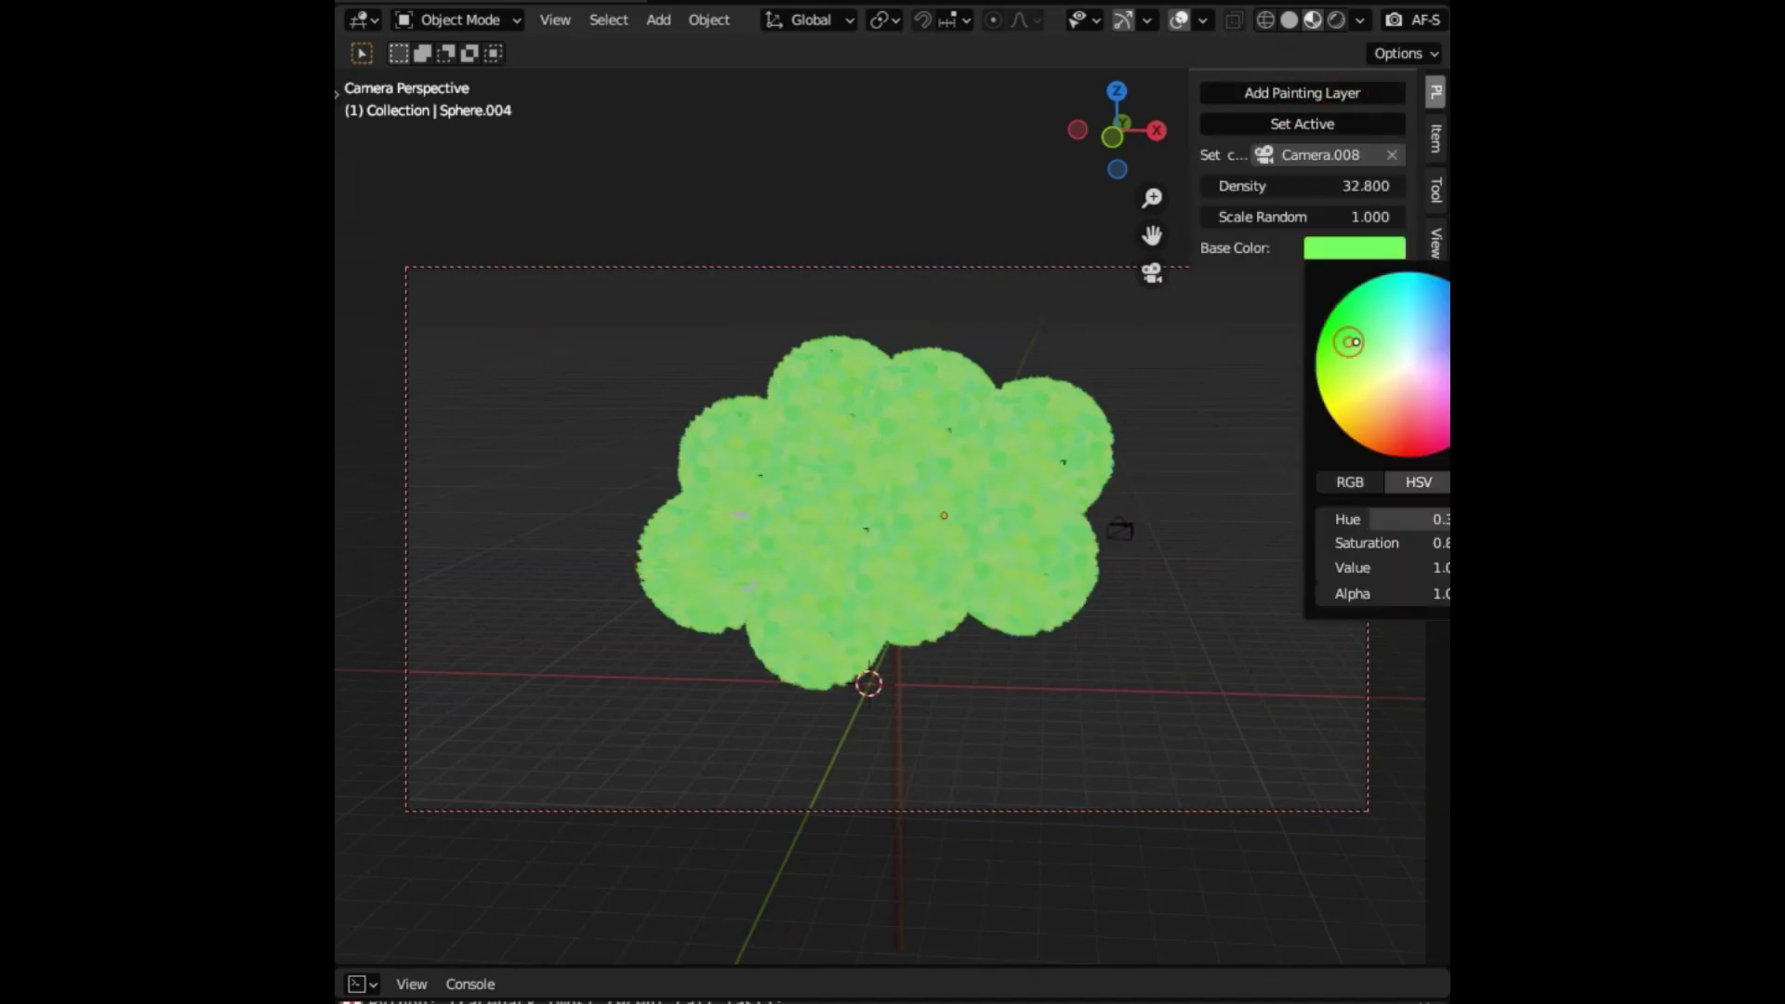
mouse_move(1349, 342)
mouse_down()
mouse_move(1332, 343)
mouse_move(1358, 317)
mouse_up()
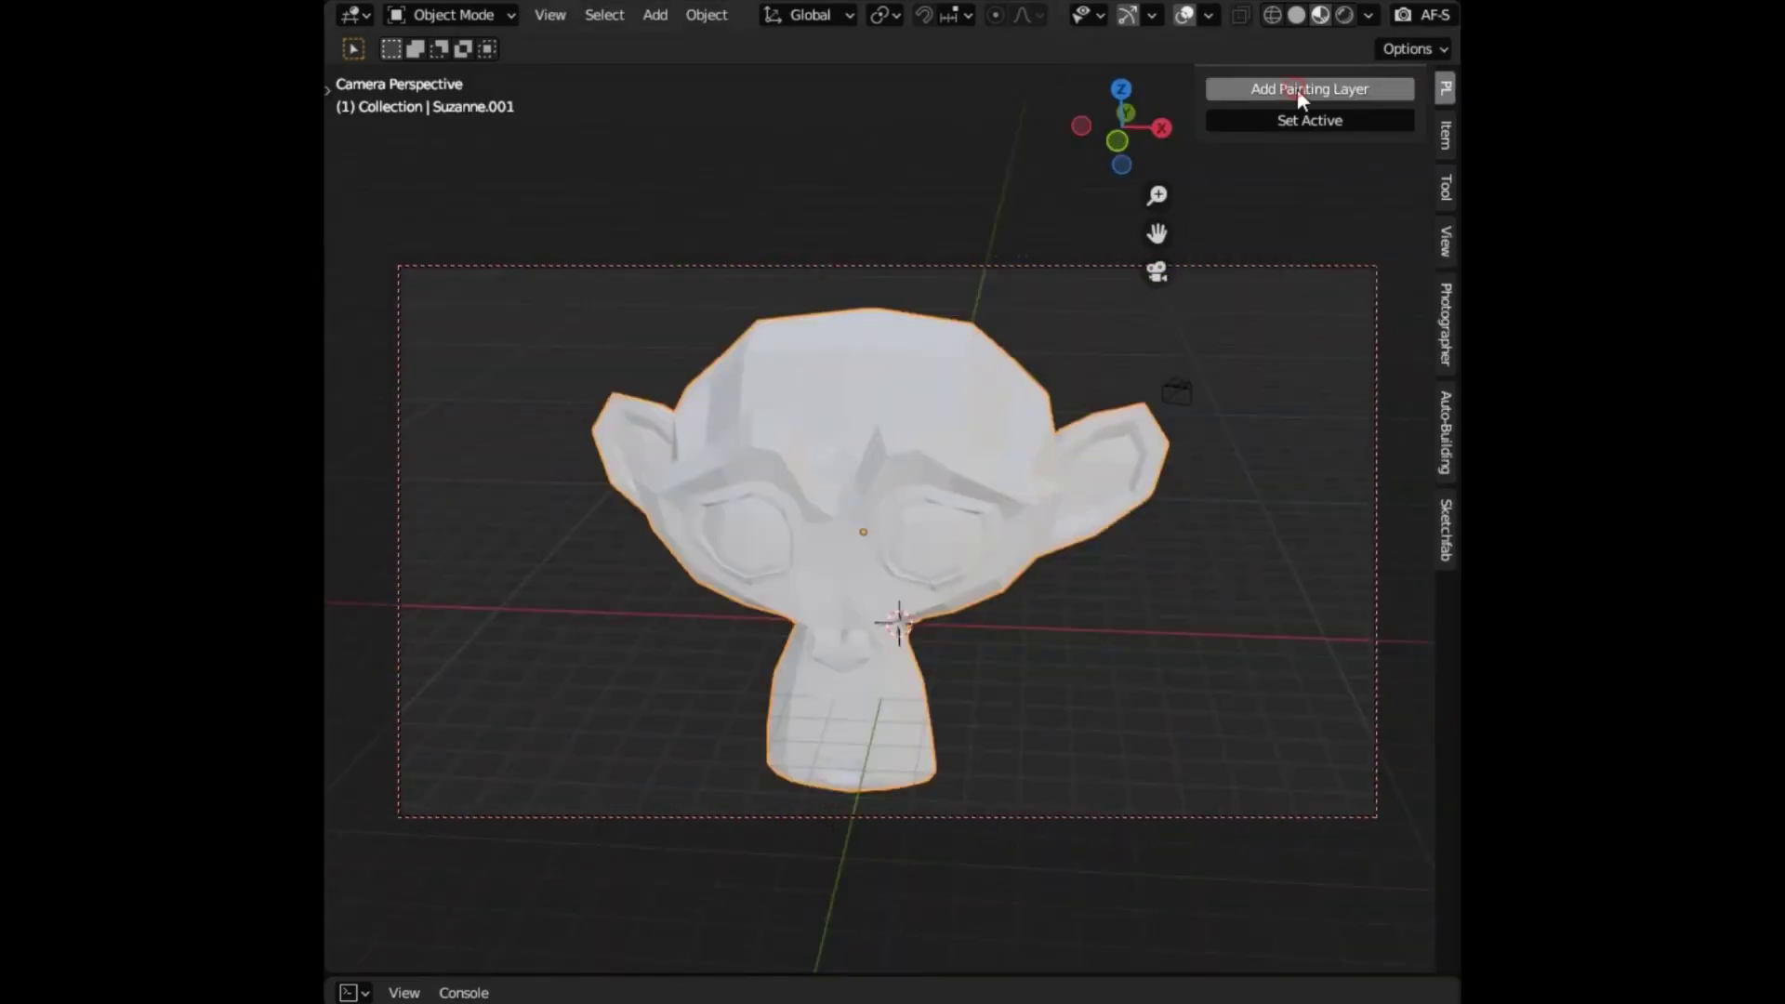
Add a painting layer to Suzanne and set its base colour to light blue
click(1298, 90)
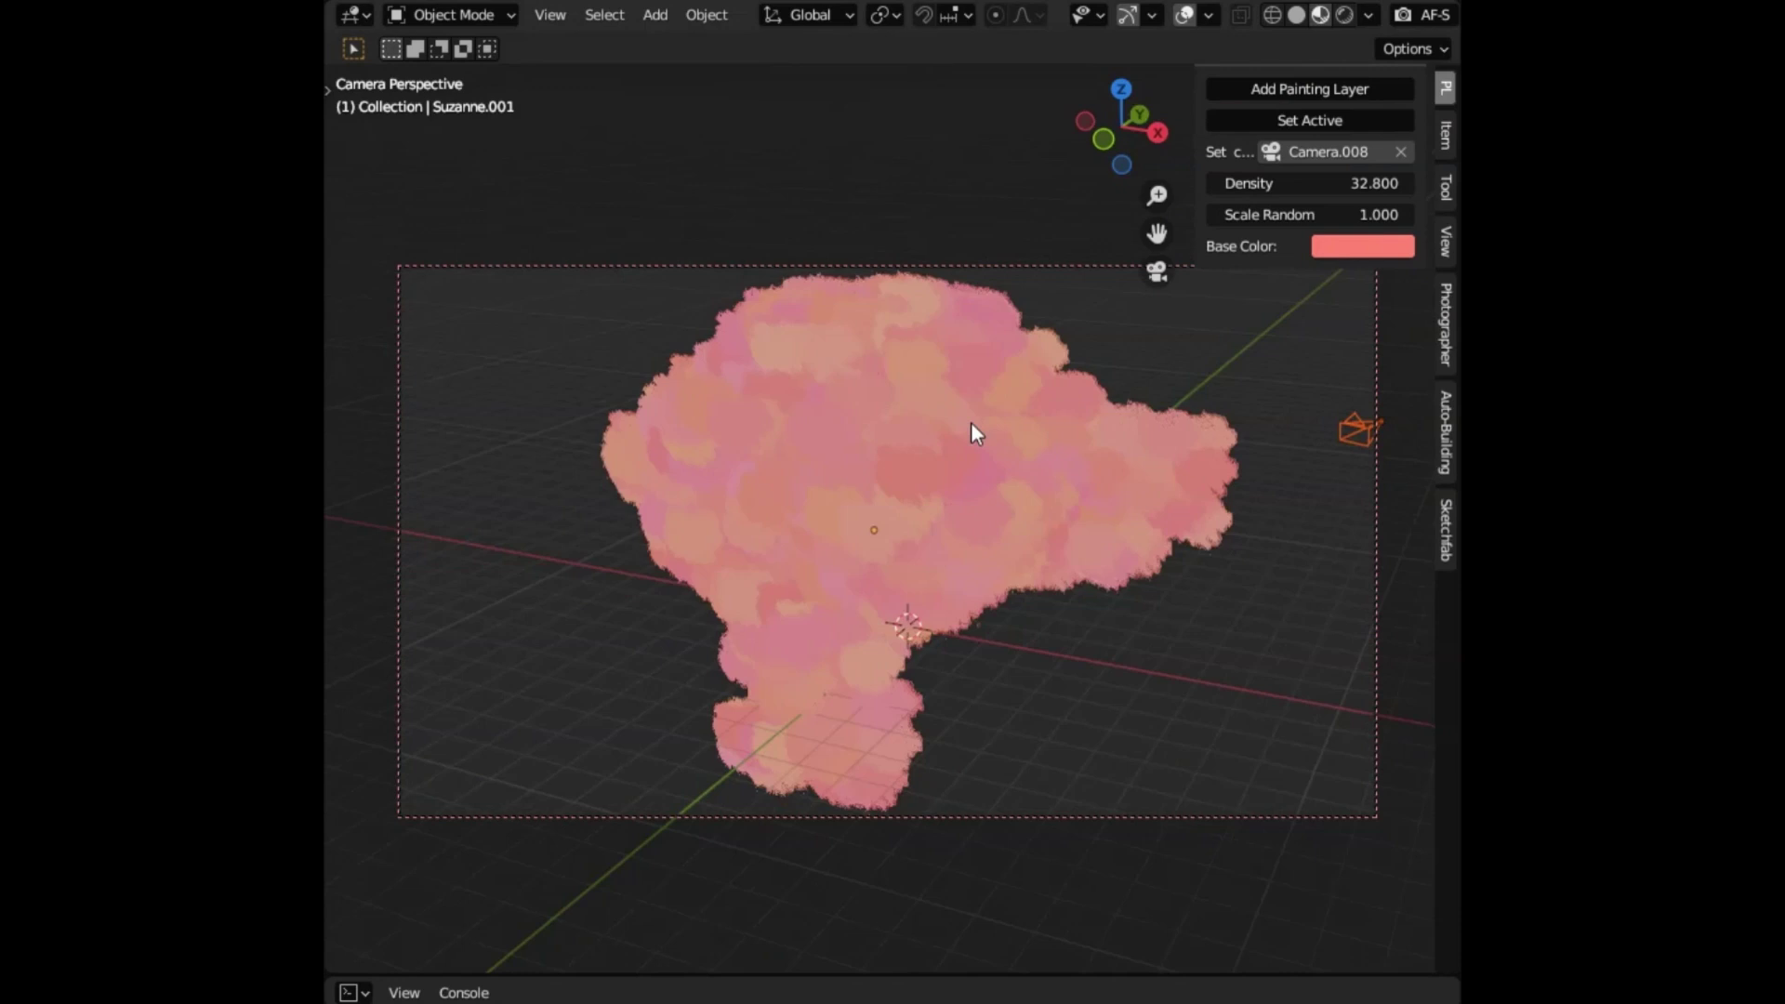
middle_drag(971, 424, 1125, 365)
click(1335, 249)
drag(1363, 372, 1373, 334)
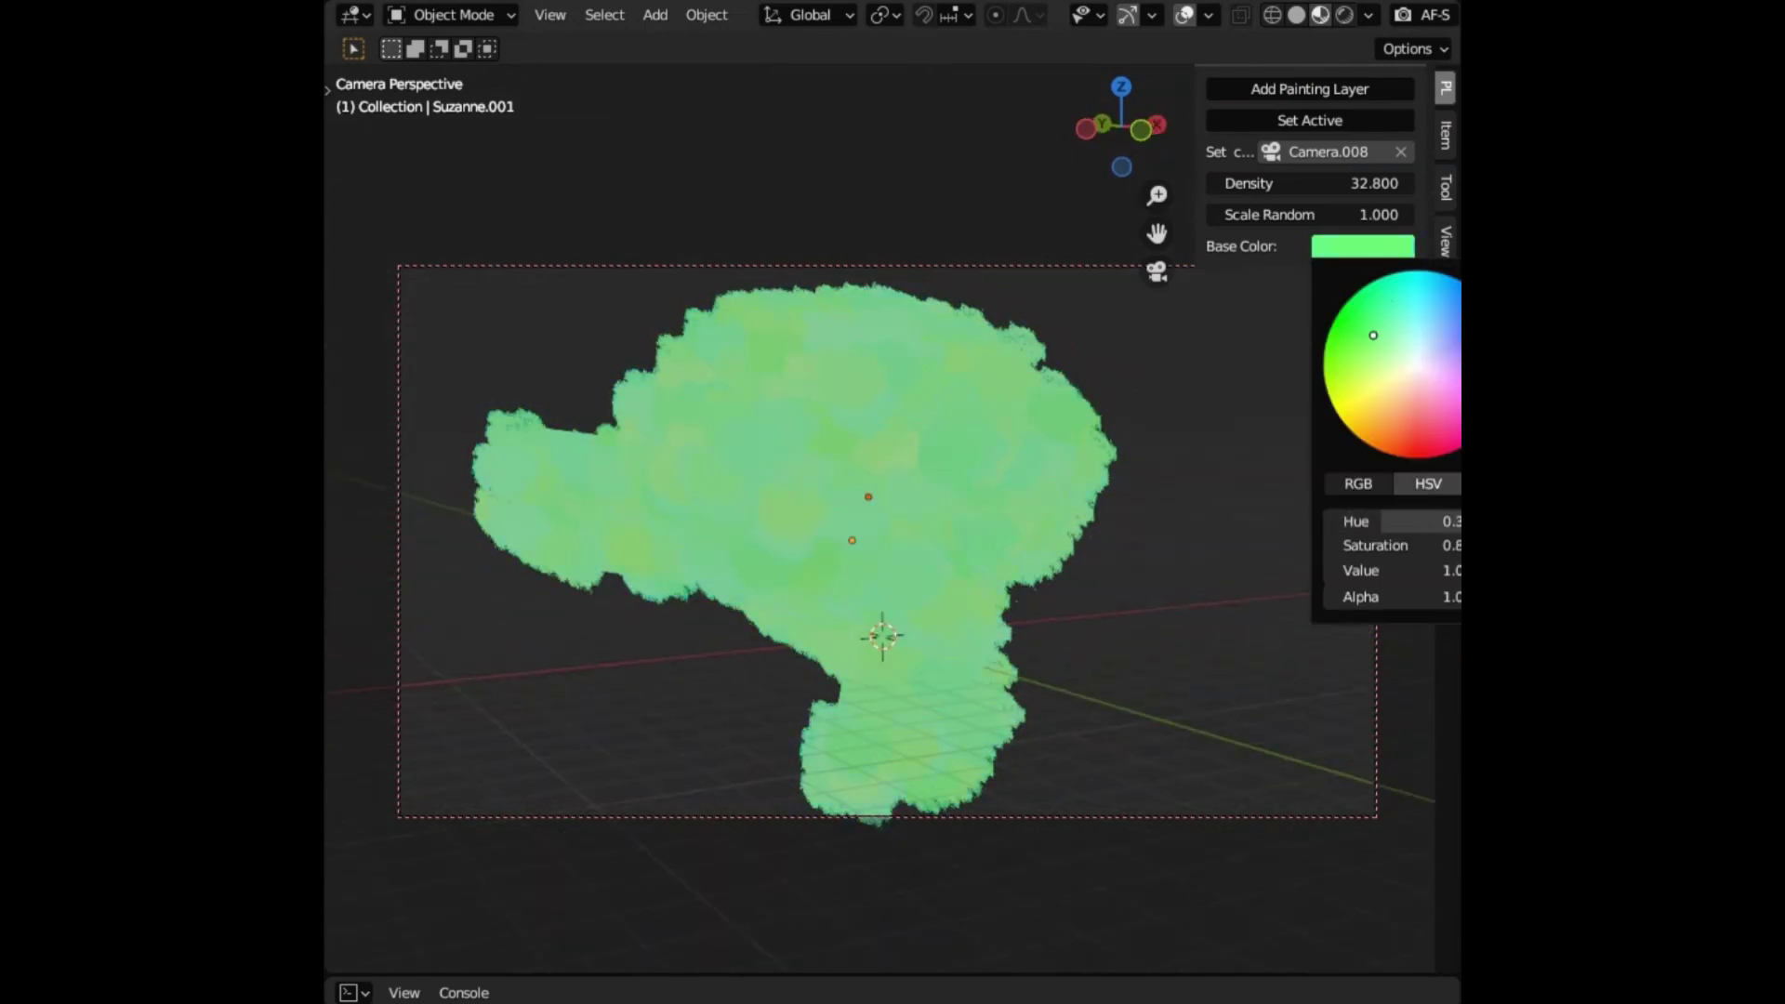
click(1363, 246)
drag(1452, 435, 1452, 295)
middle_drag(465, 616, 1028, 586)
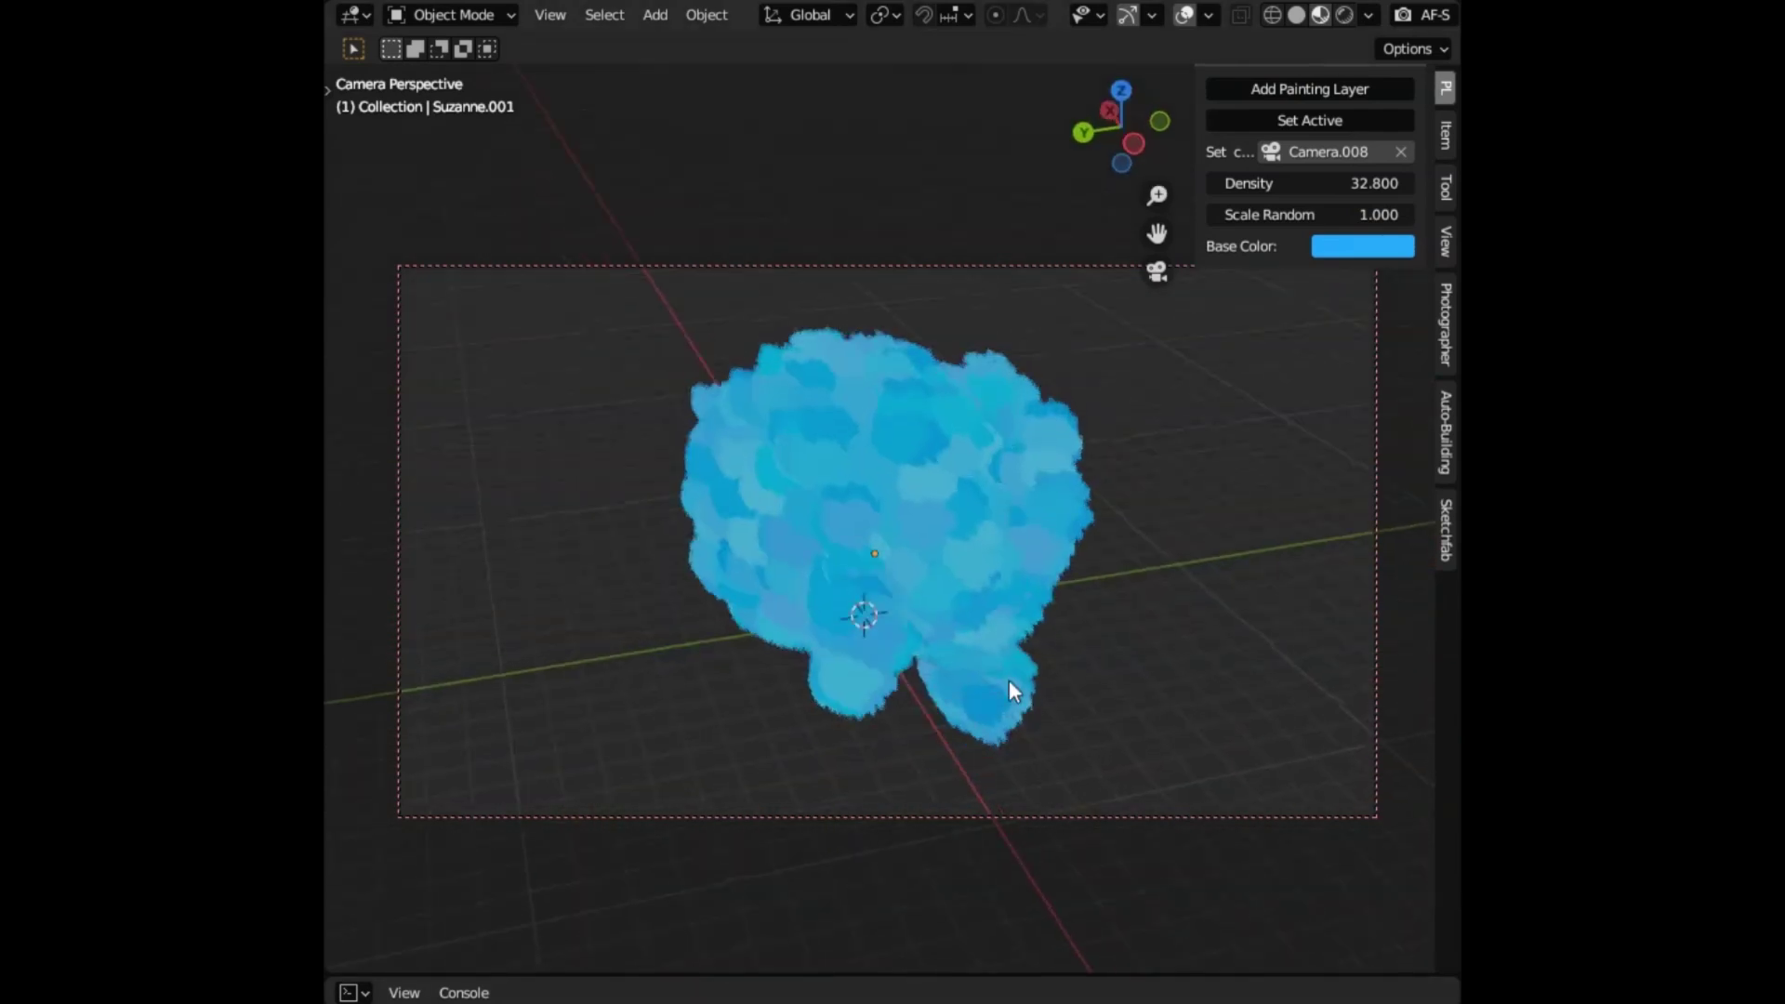
middle_drag(1008, 691, 1084, 980)
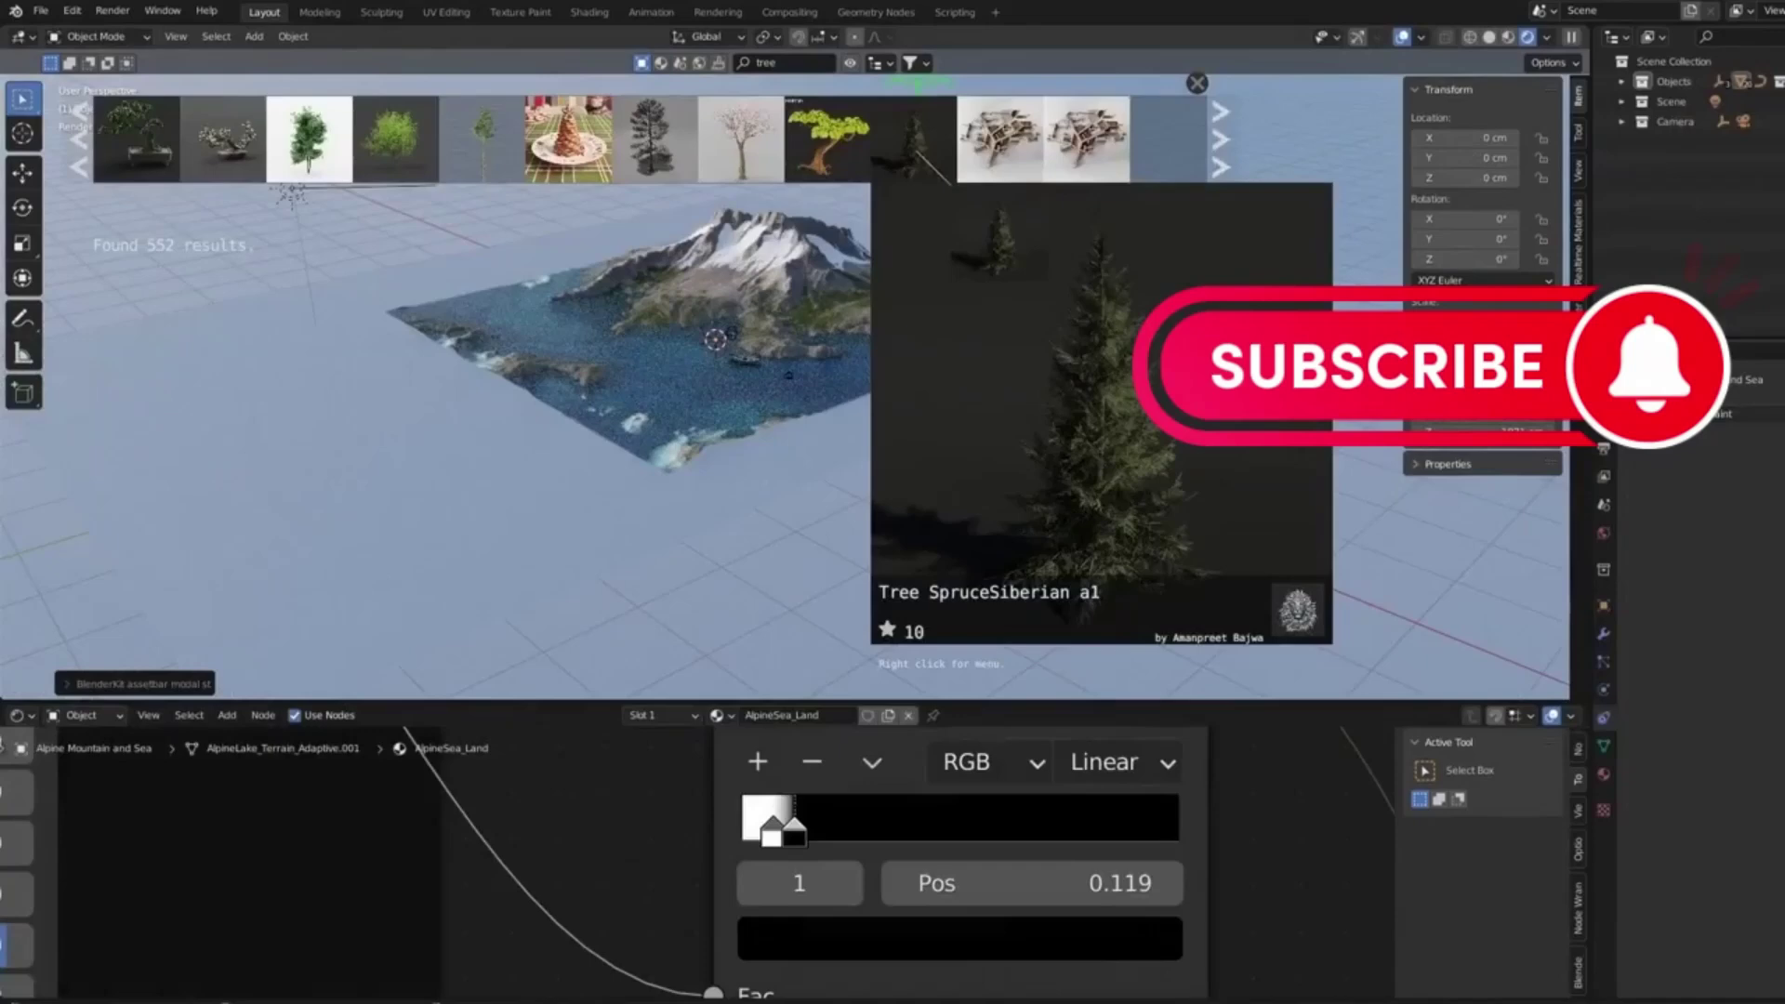
Drag the BlenderKit asset into the scene and switch to the Tilted view 04 camera
drag(916, 149, 1016, 437)
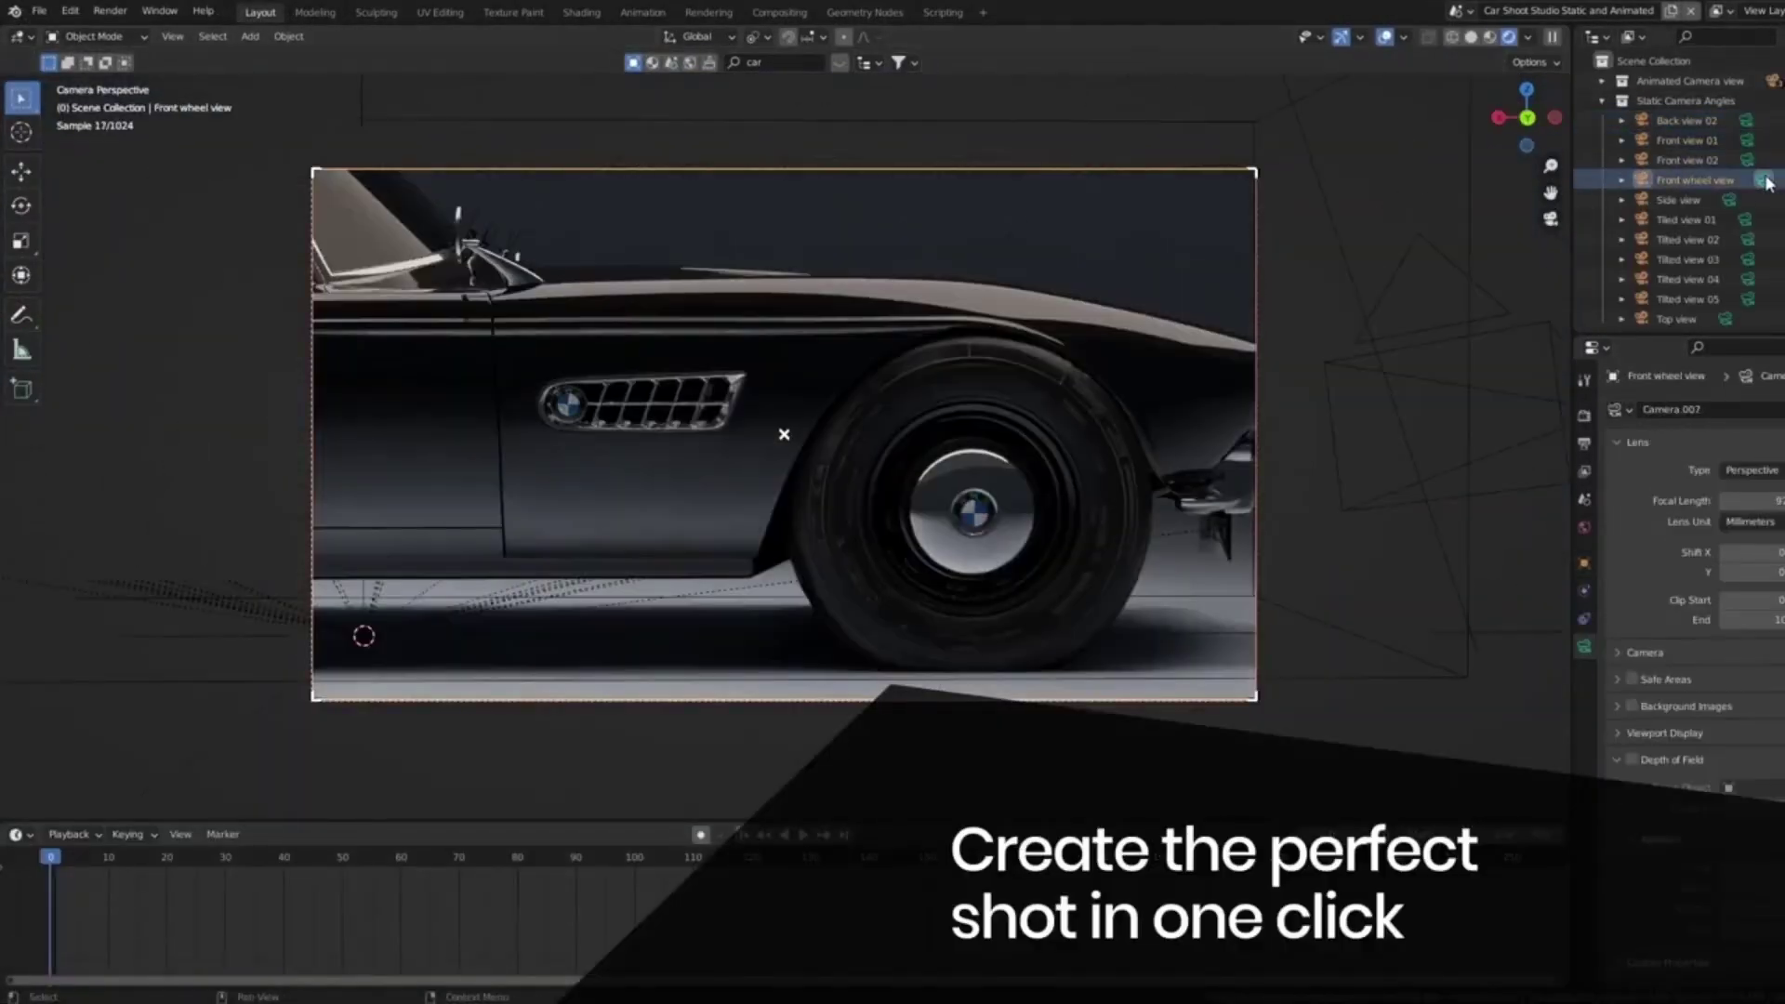
click(1750, 281)
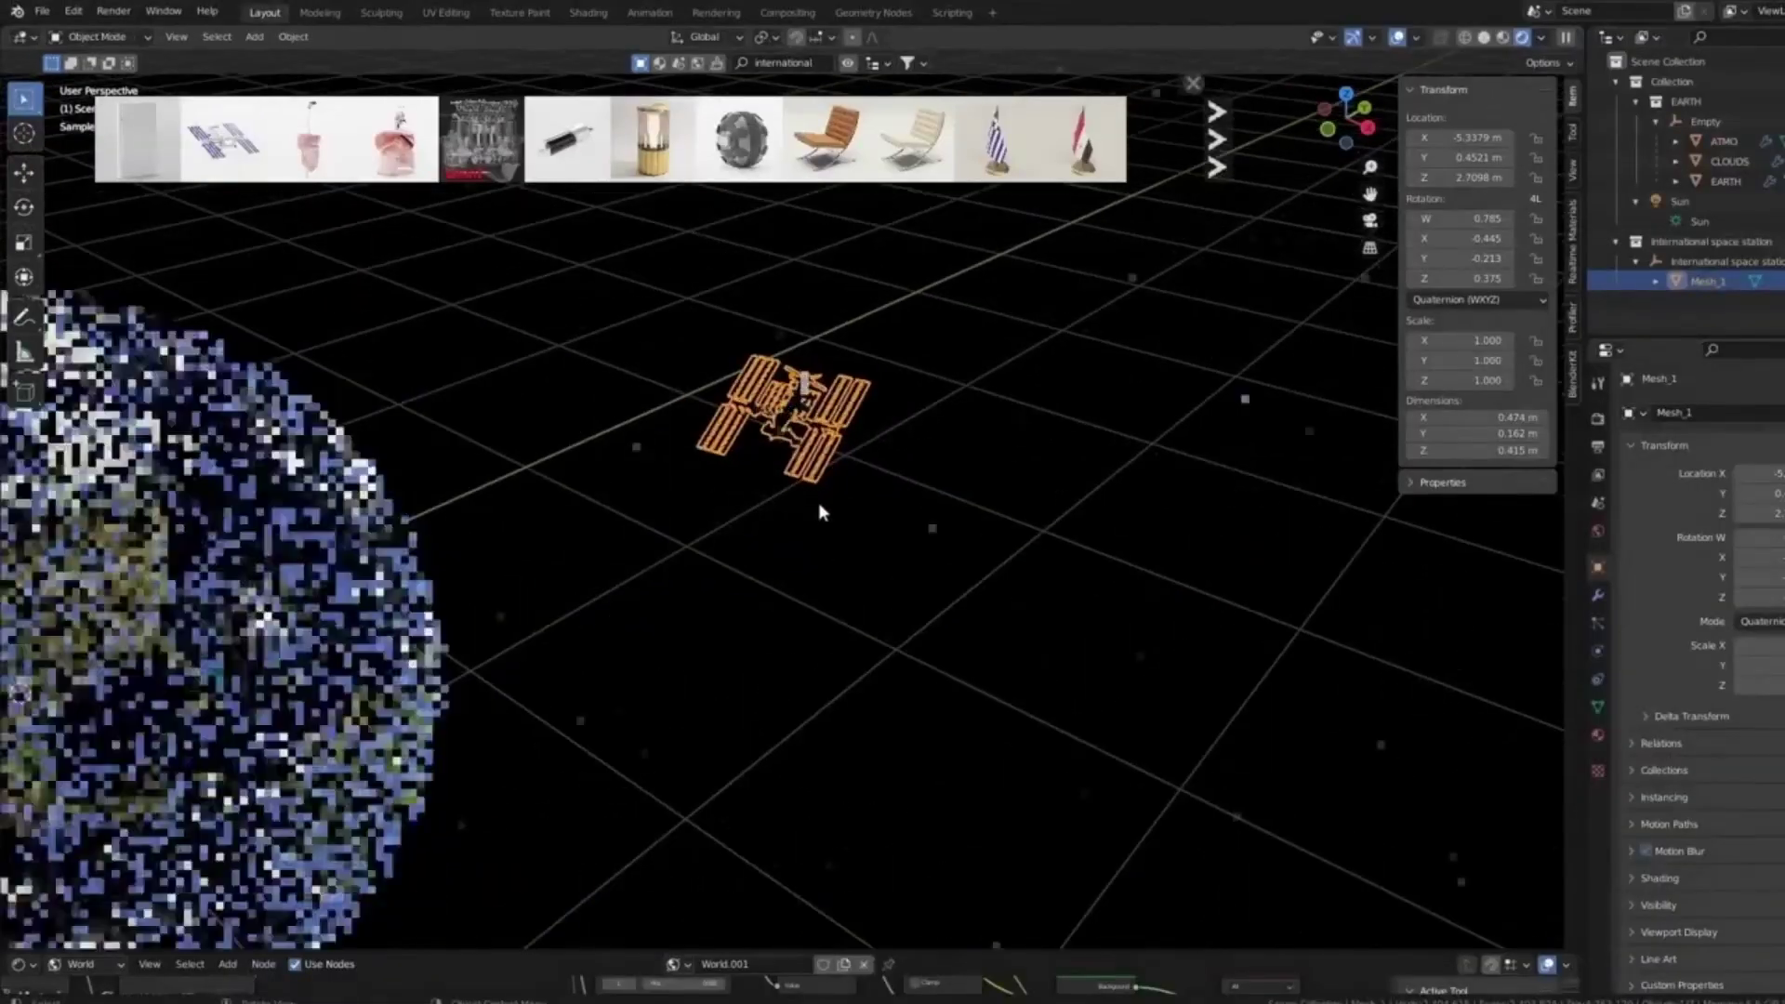
Show the rendered blueprint look and change Color C1 to a purple-blue
click(1723, 14)
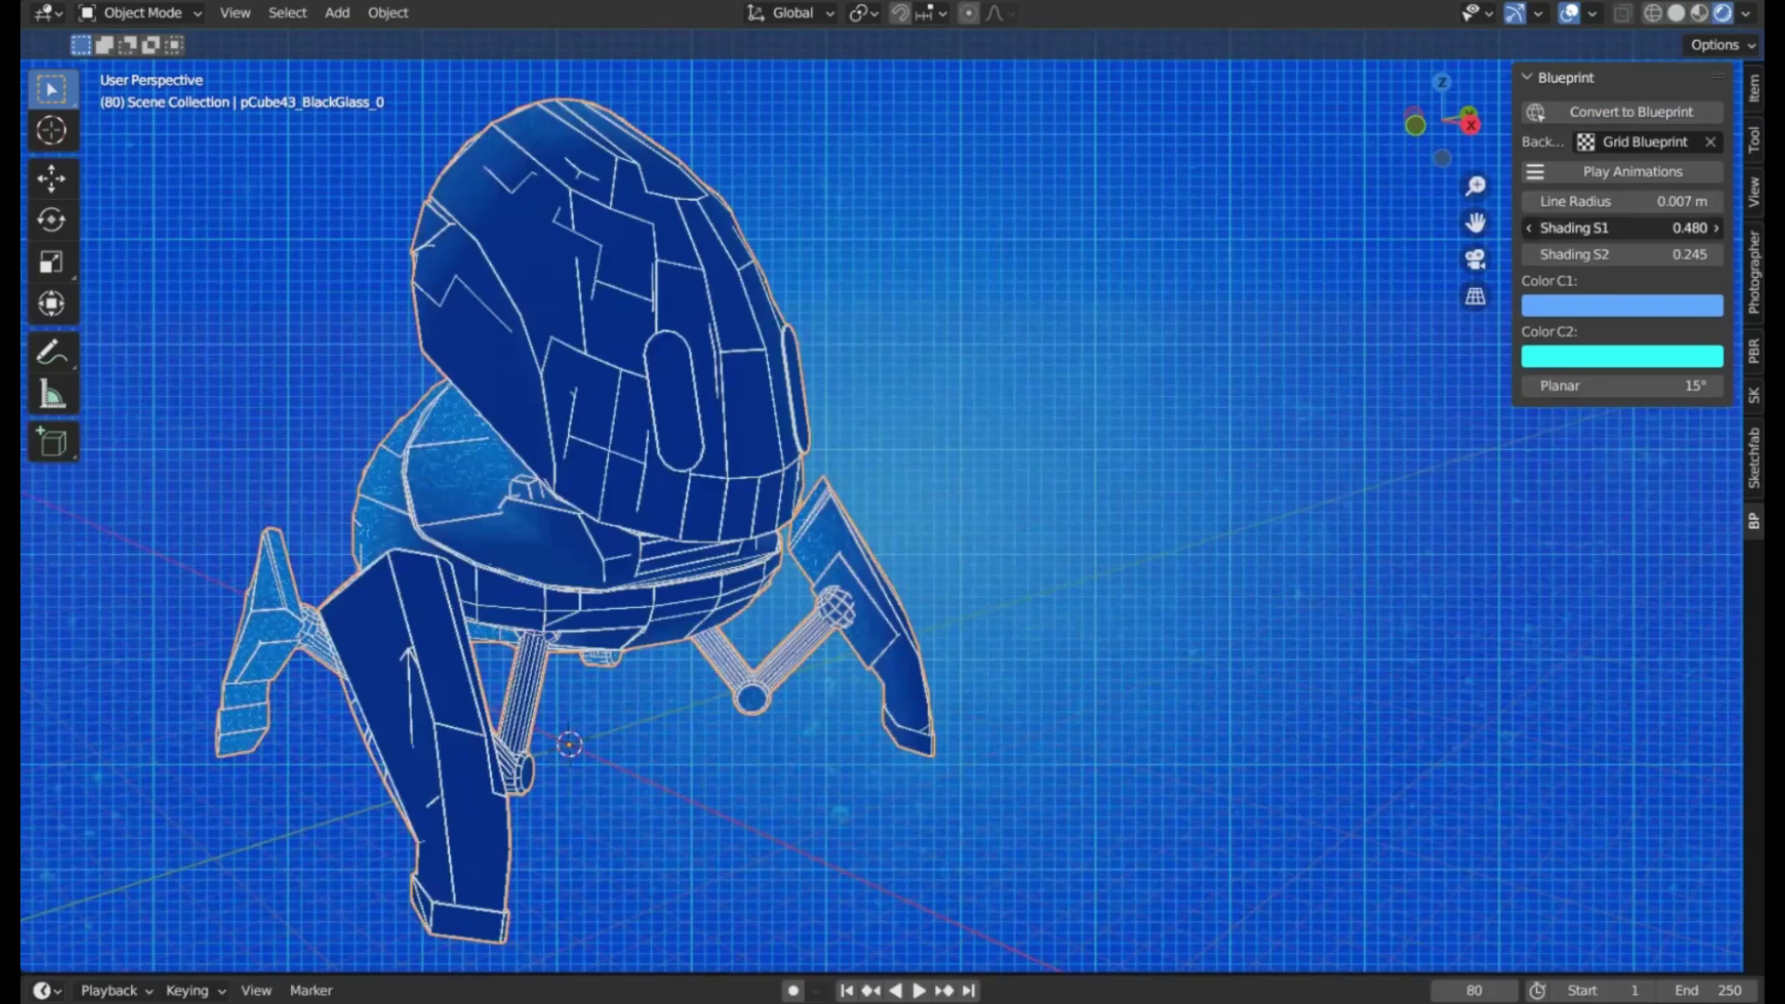
click(1623, 306)
click(1599, 465)
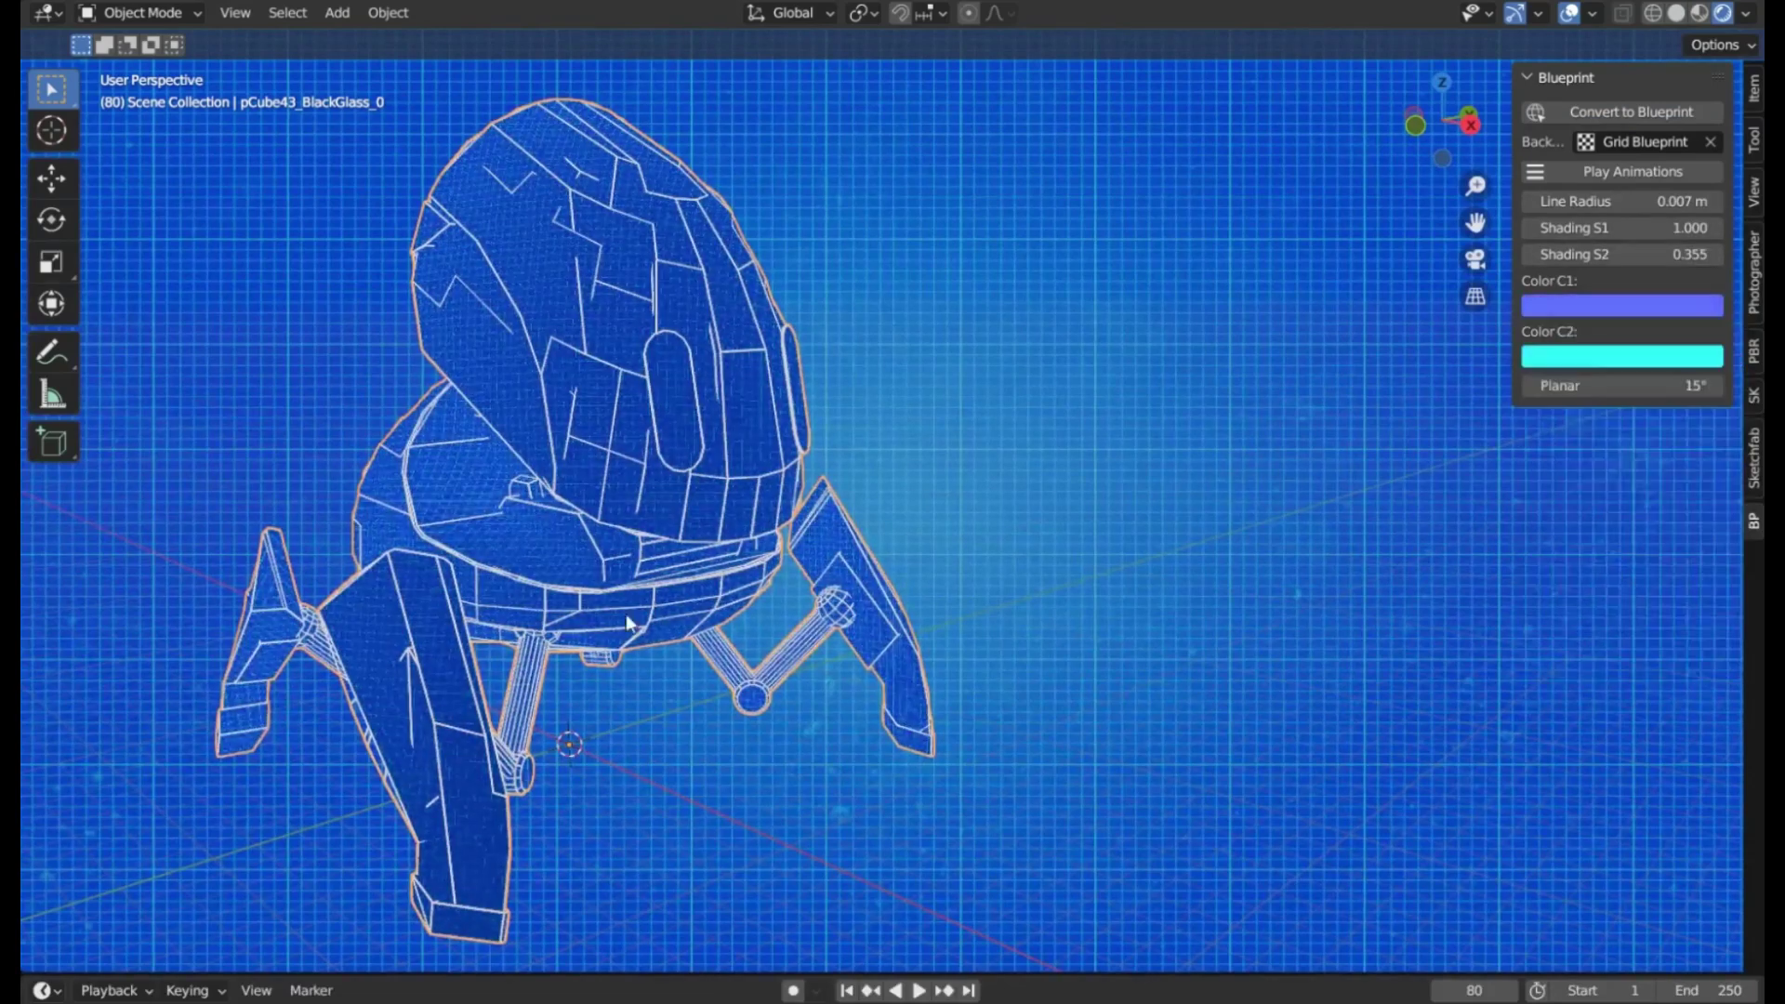
Duplicate the robot and rotate the copy about Z to face the original
key(shift+d)
key(r)
key(z)
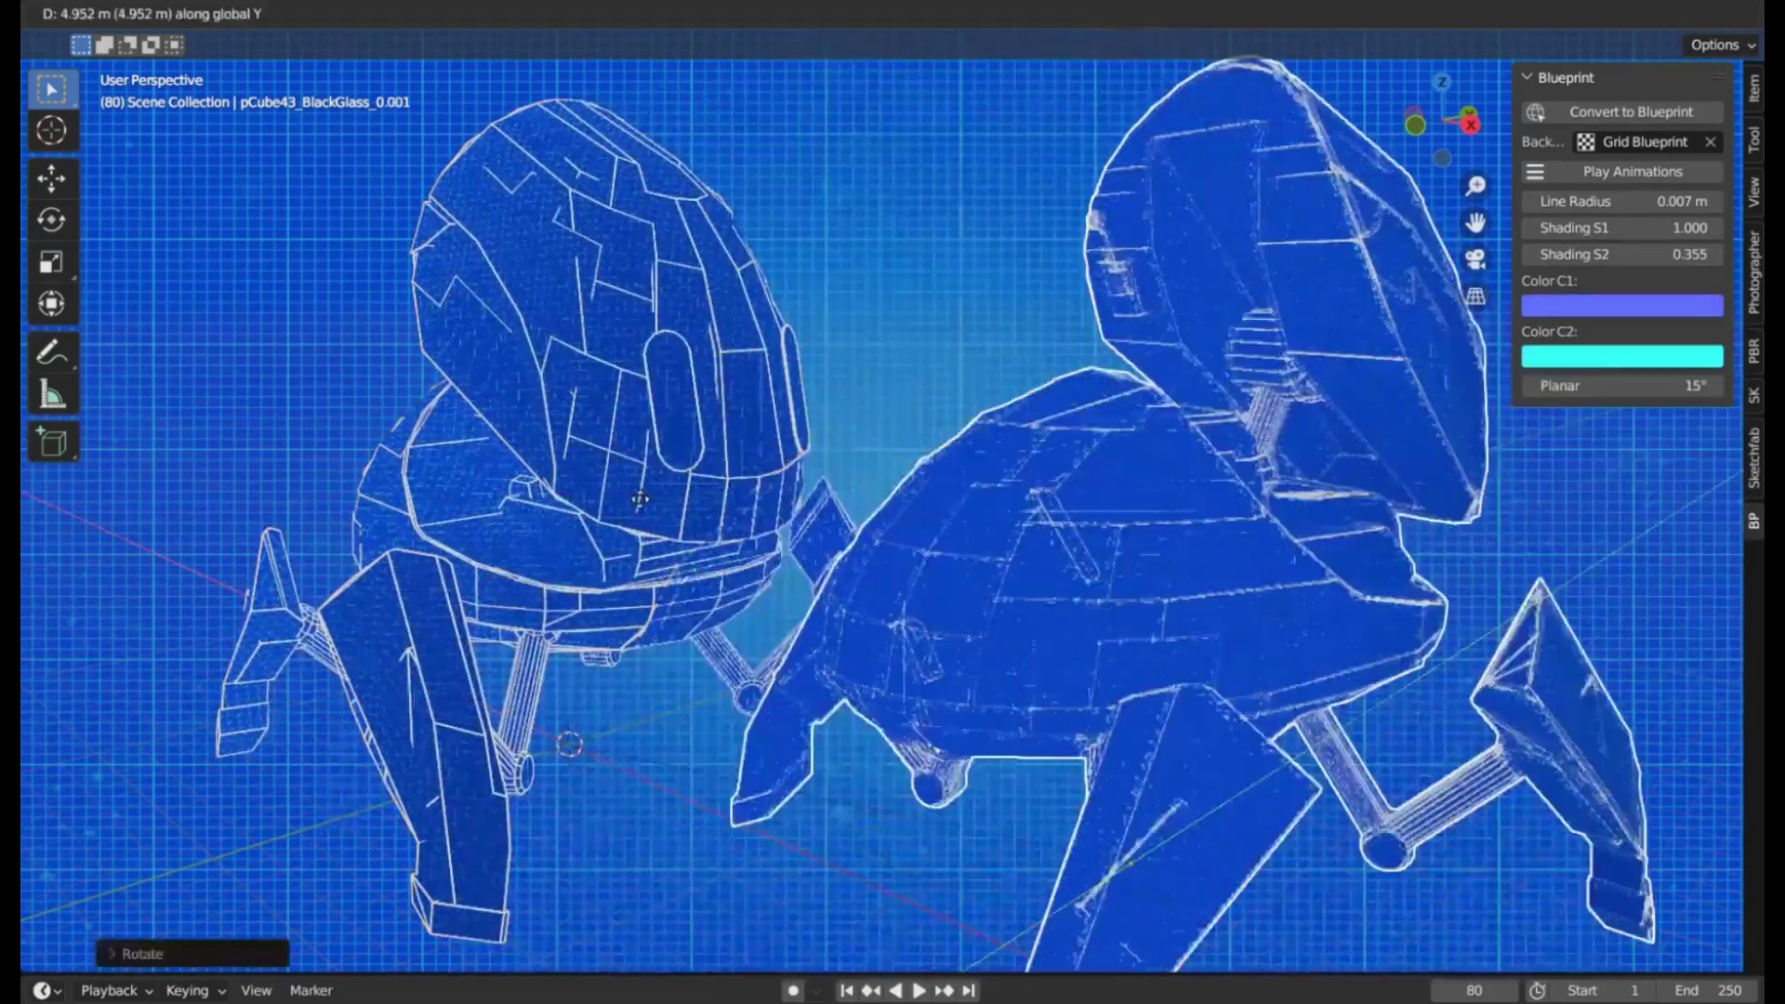
key(Return)
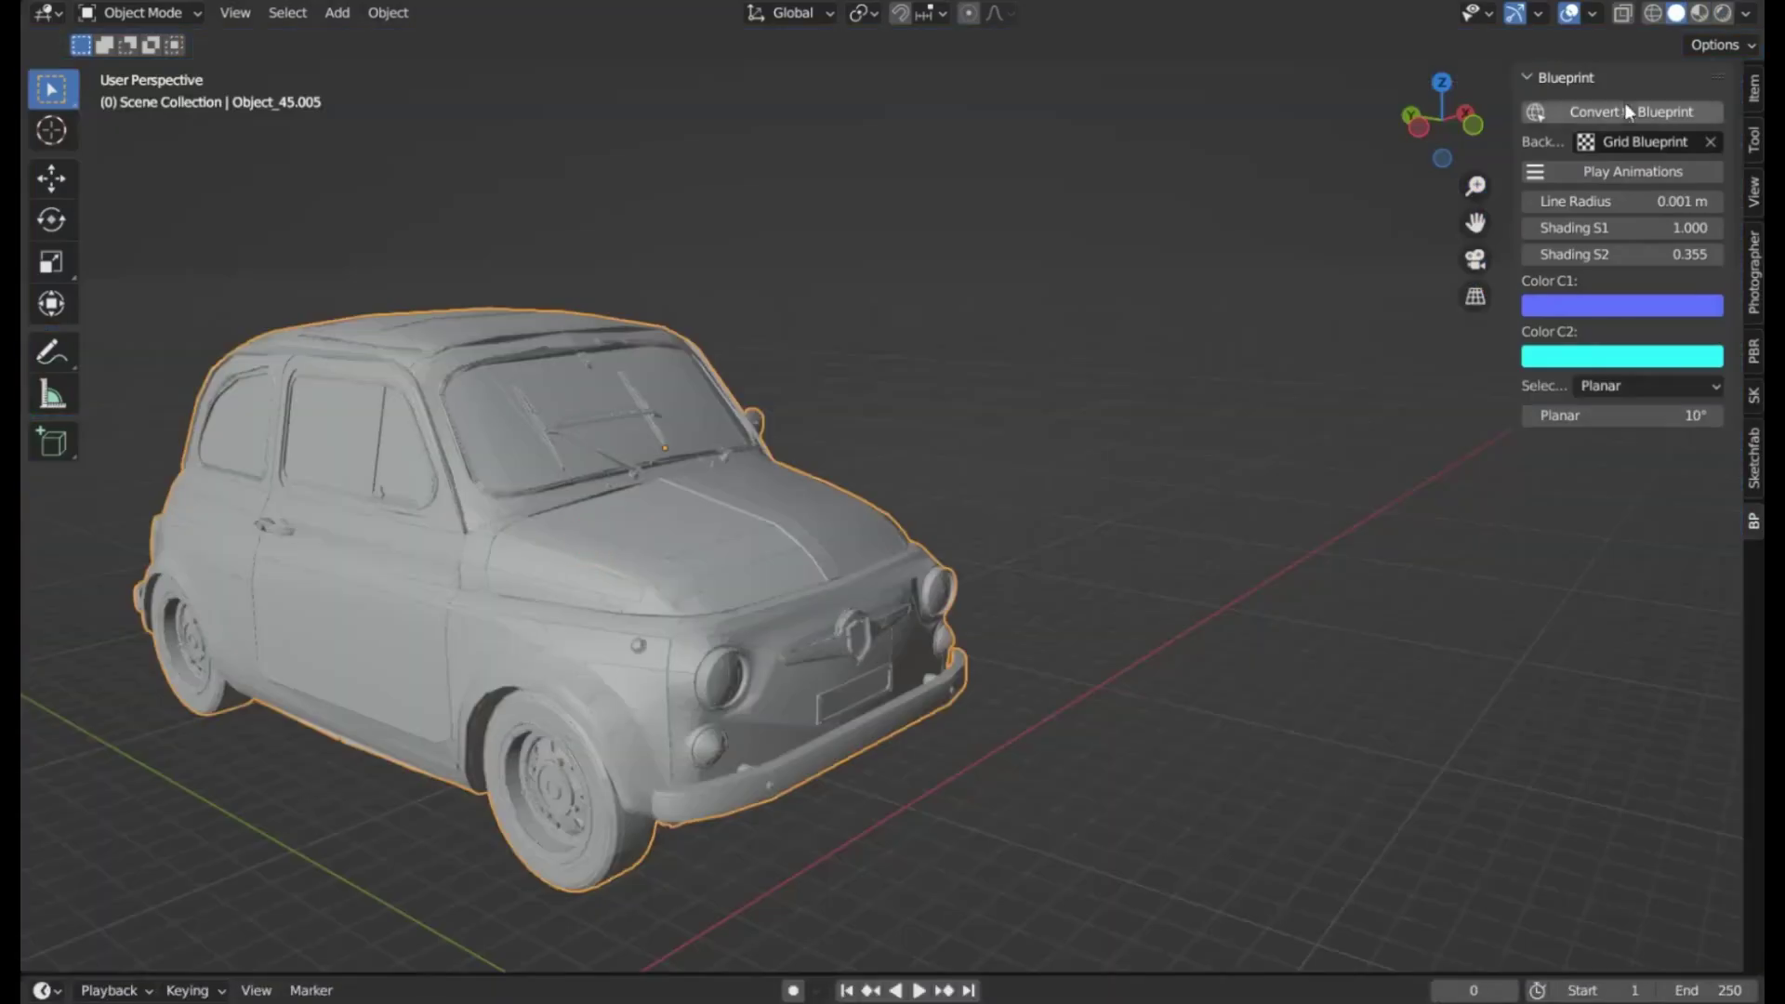
Convert the car to a blueprint, turn a copy 90° about Z, and set Shading S1 to 0.17
click(1627, 110)
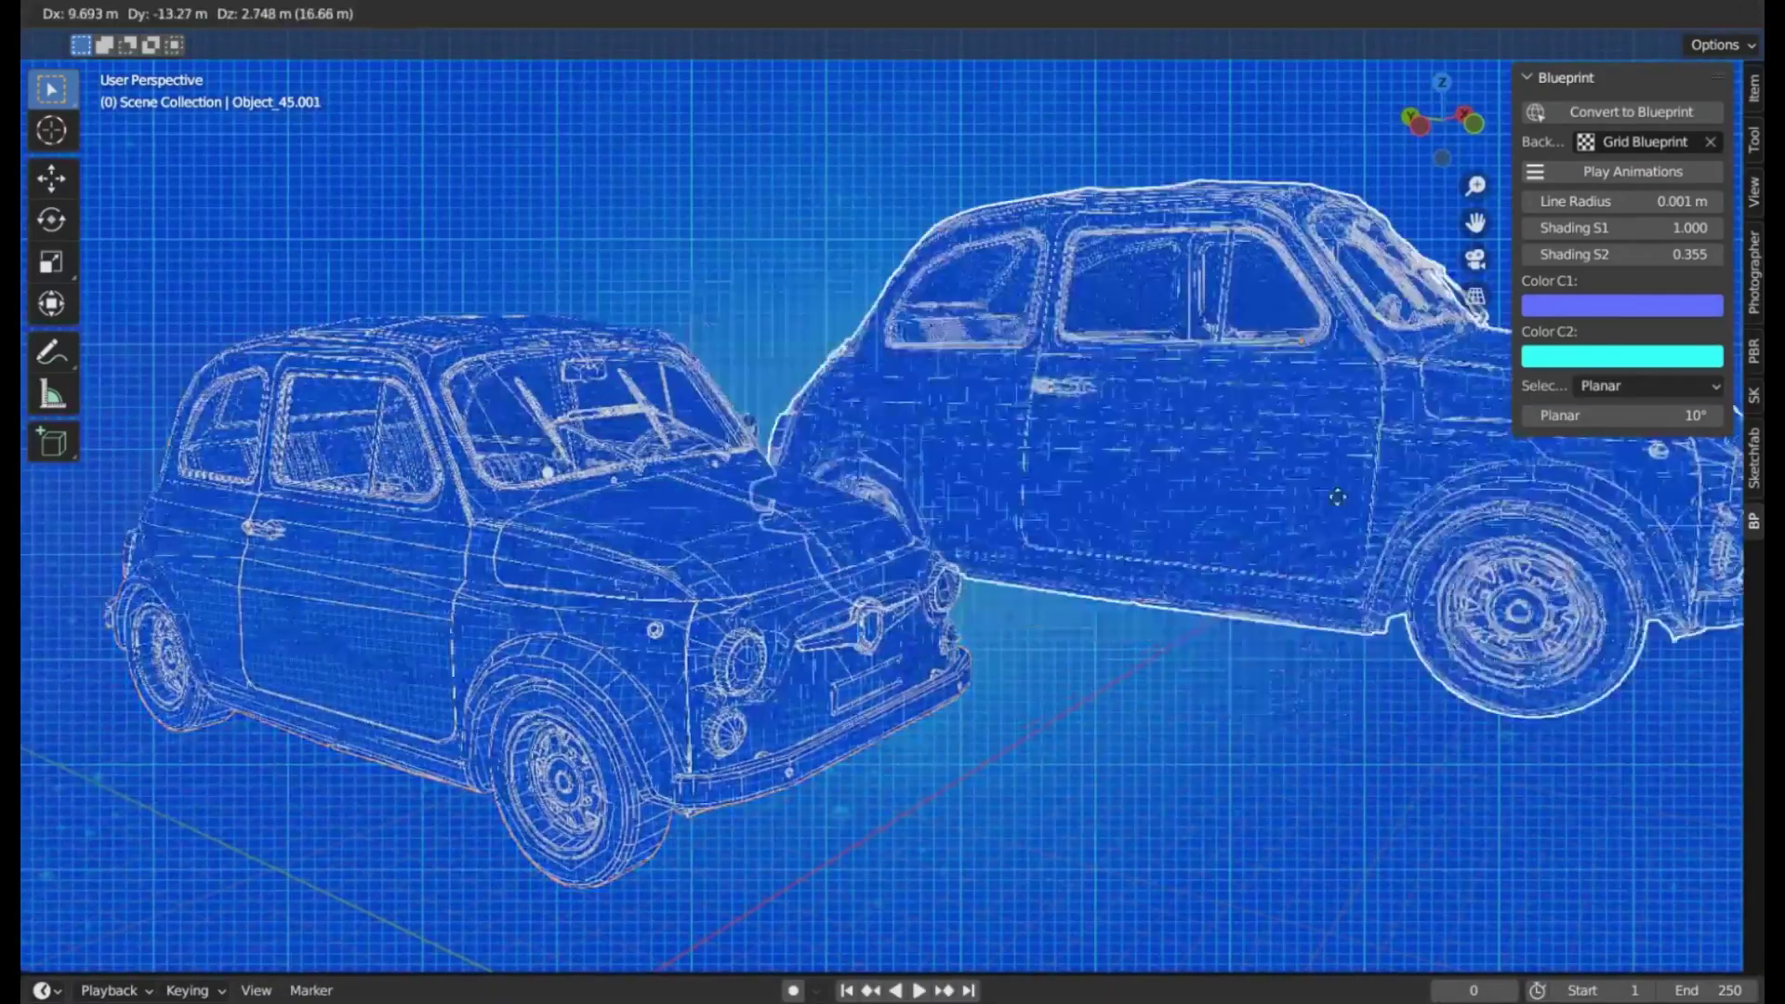
key(r)
key(z)
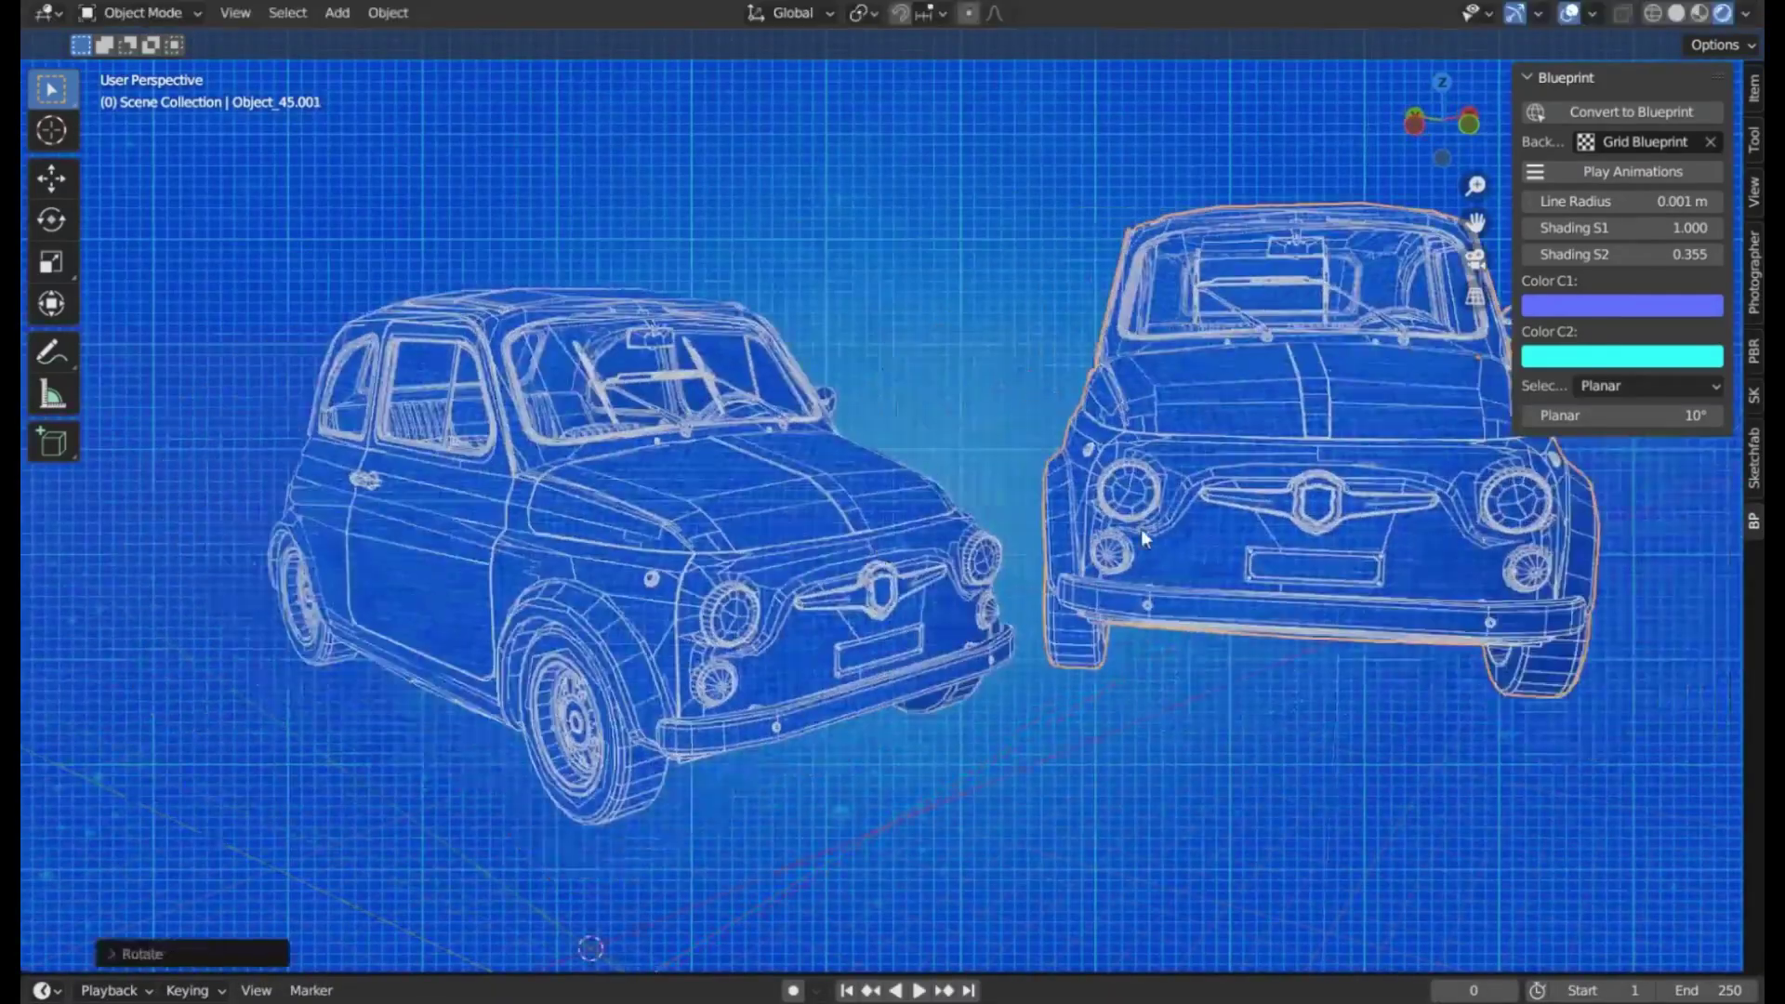
scroll(762, 375, up, 3)
text(90)
key(Return)
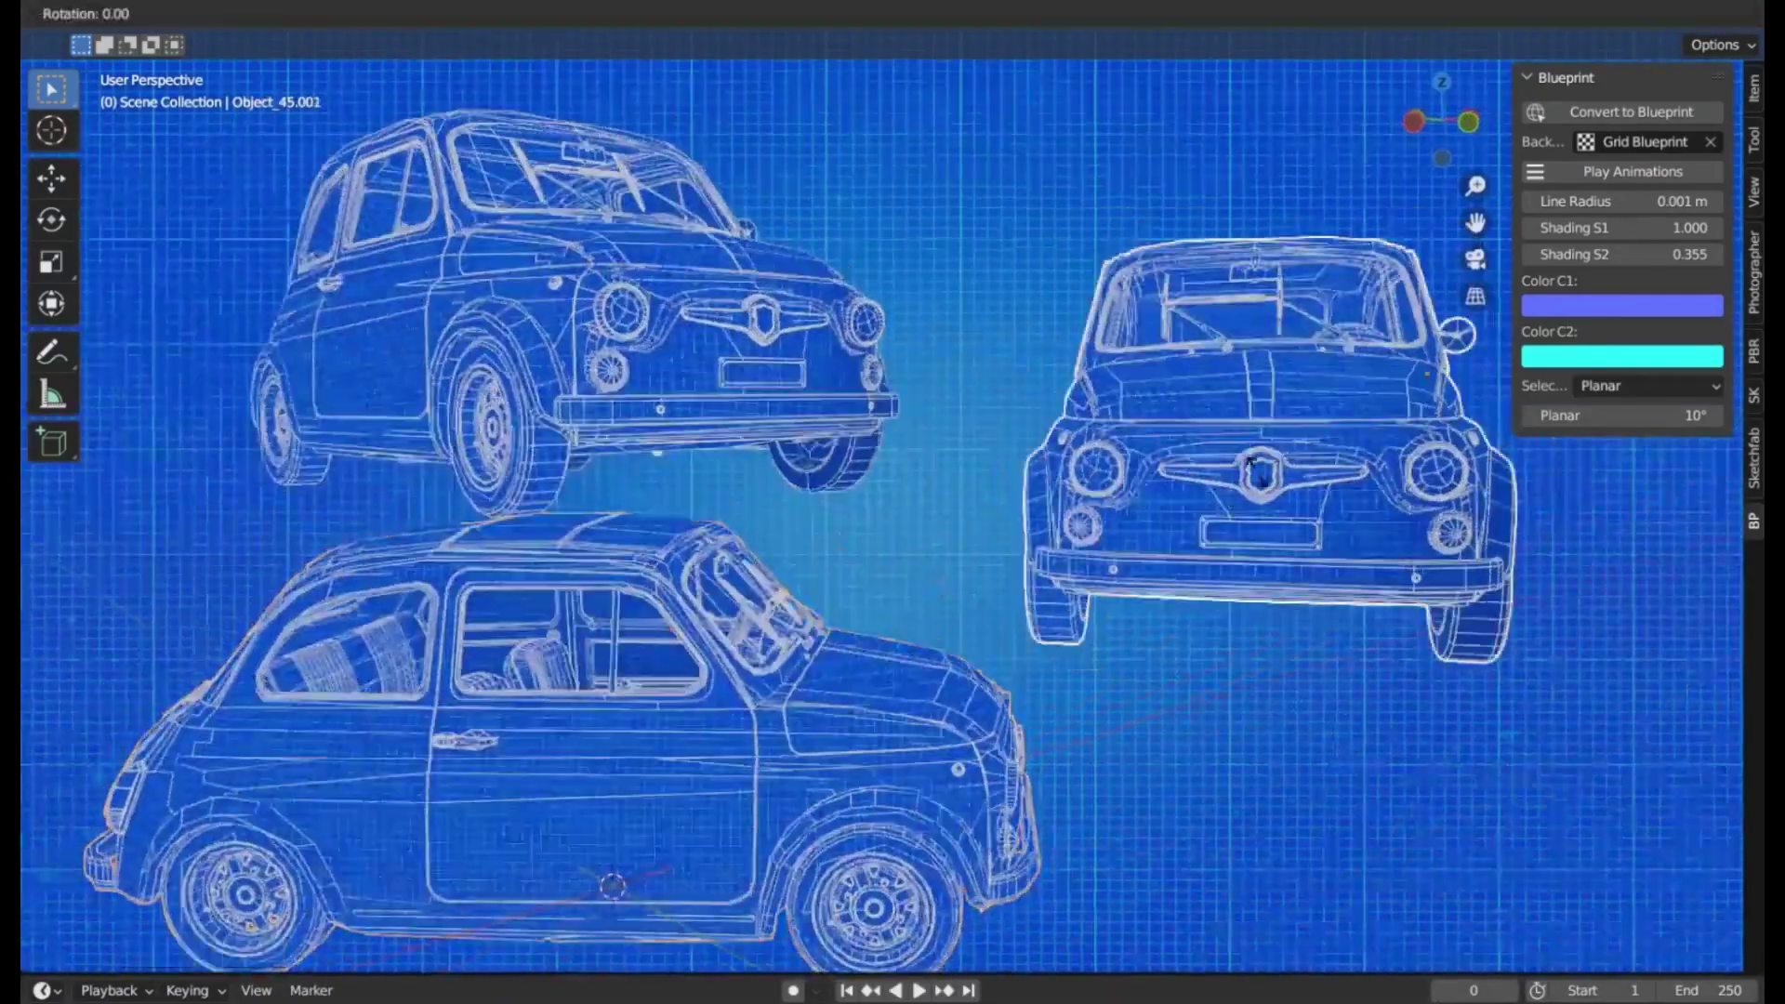
click(1132, 554)
click(1622, 306)
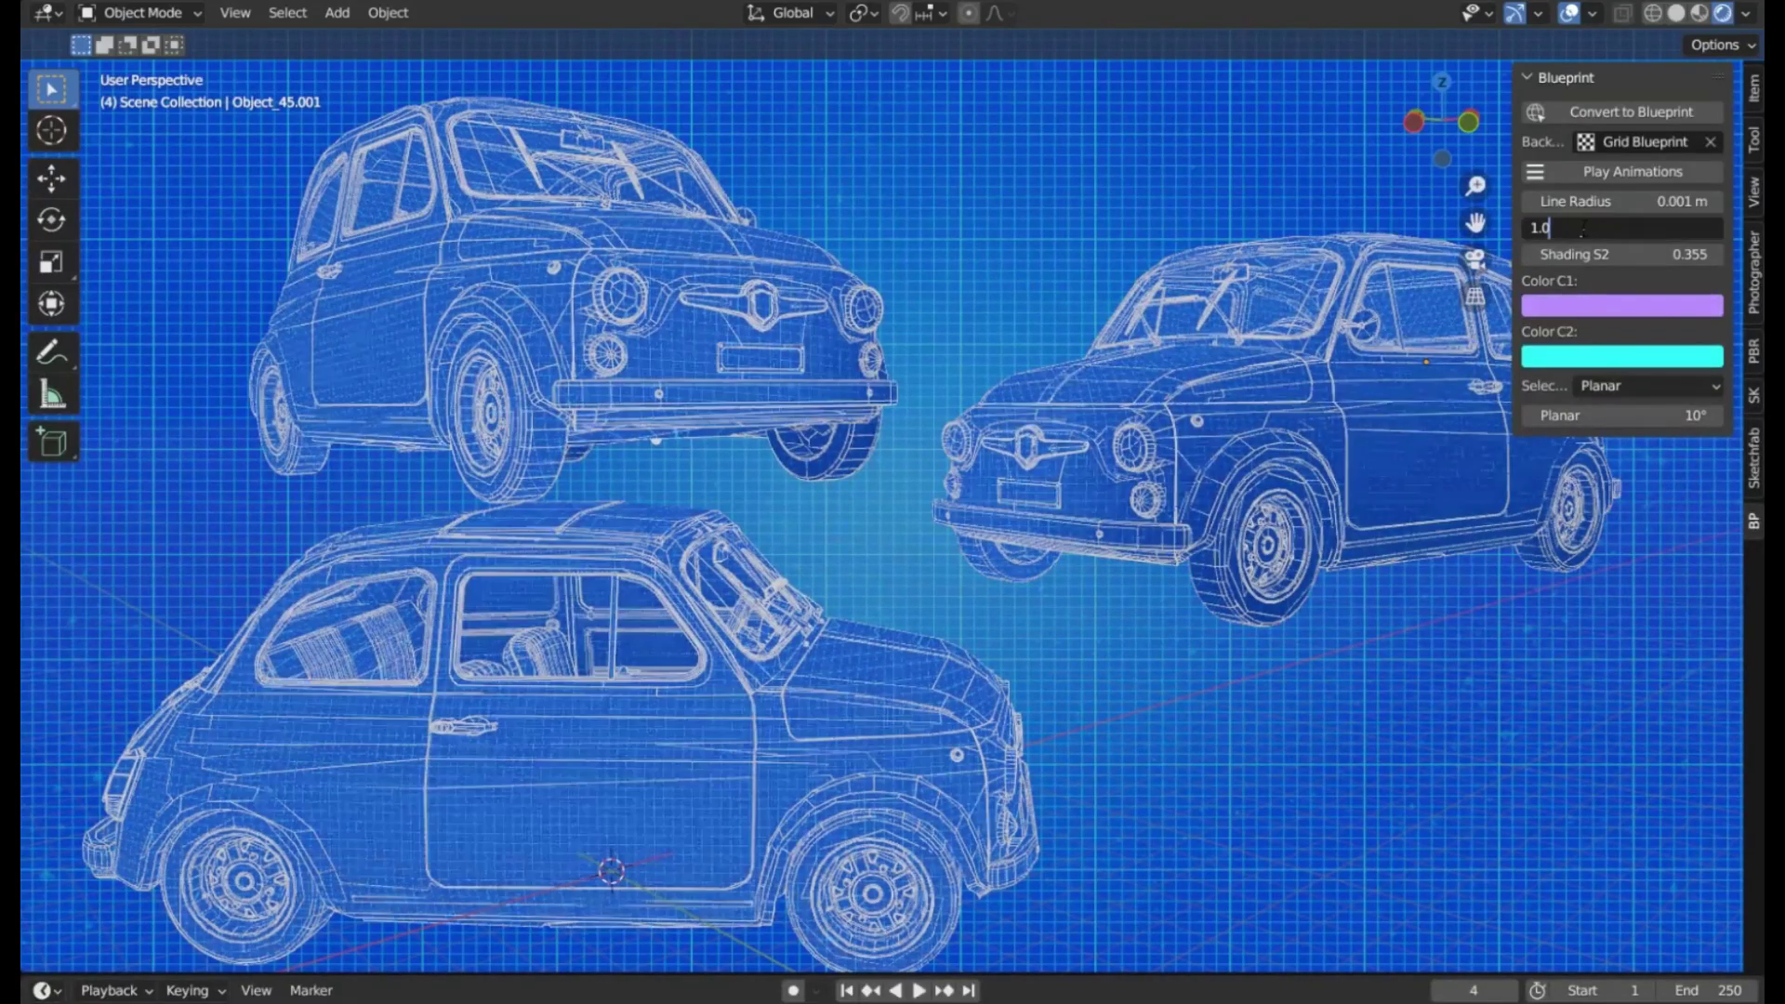
text(0.17)
key(Return)
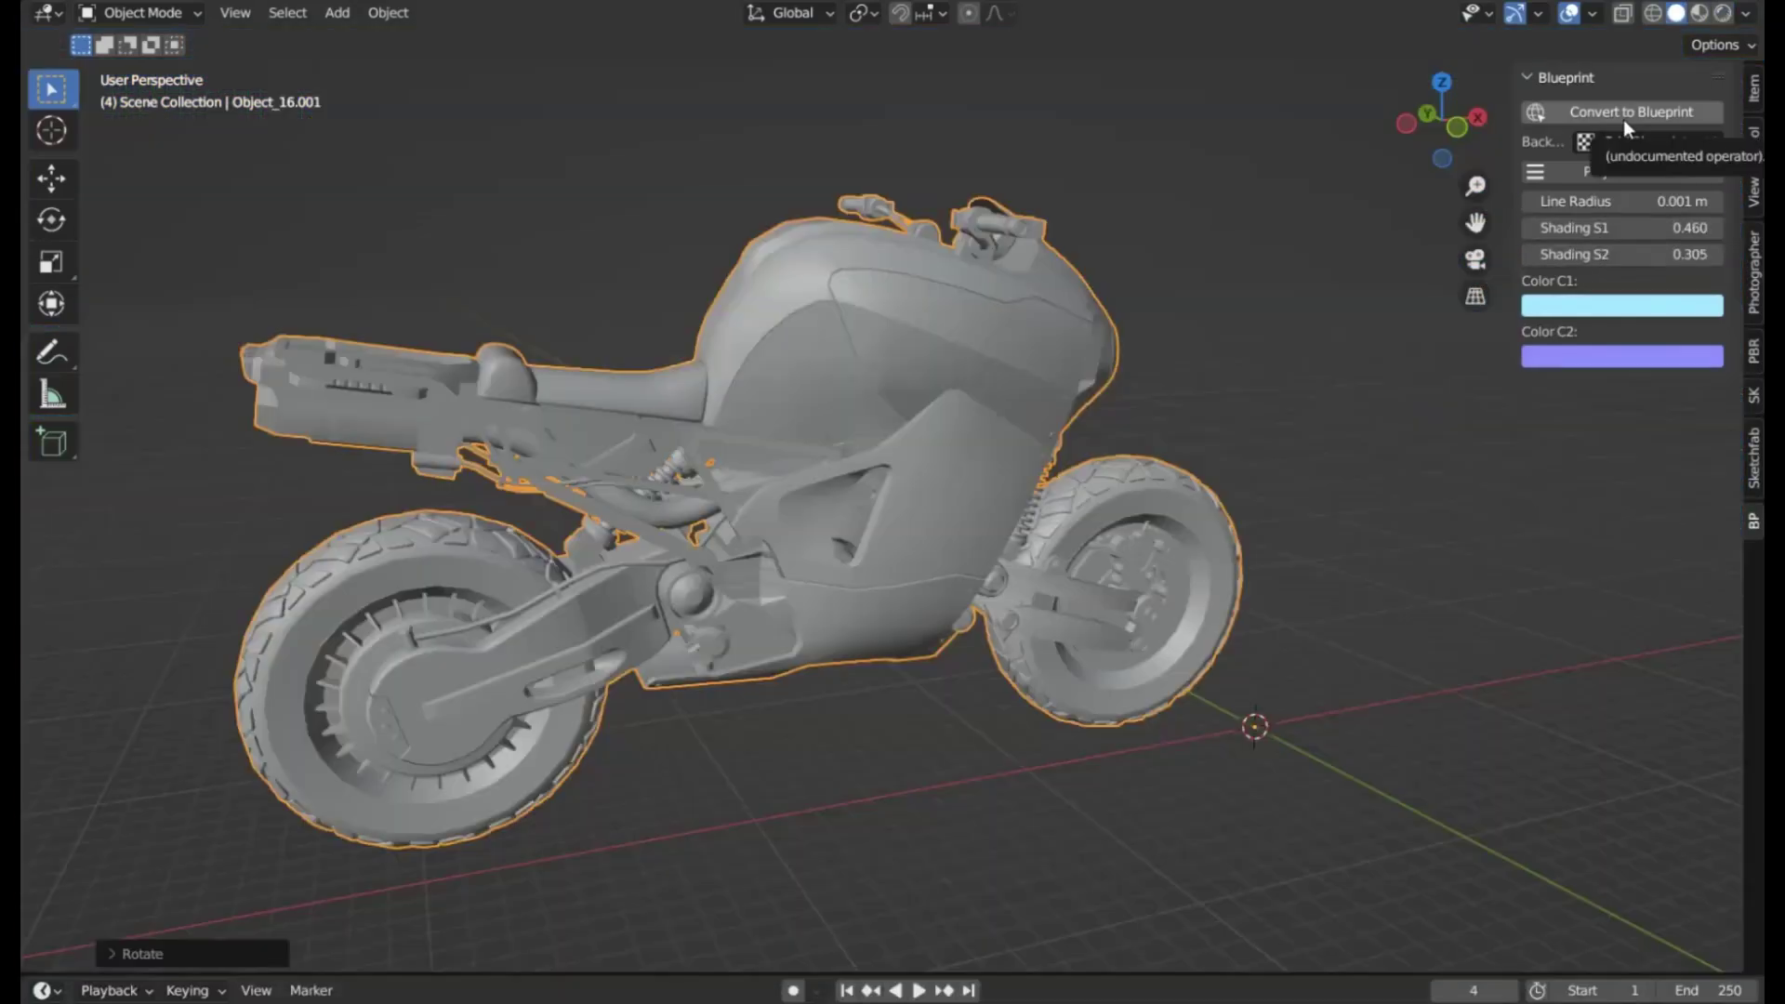
Convert the motorcycle to a blueprint in rendered view with a 0.005 m Line Radius
click(1624, 119)
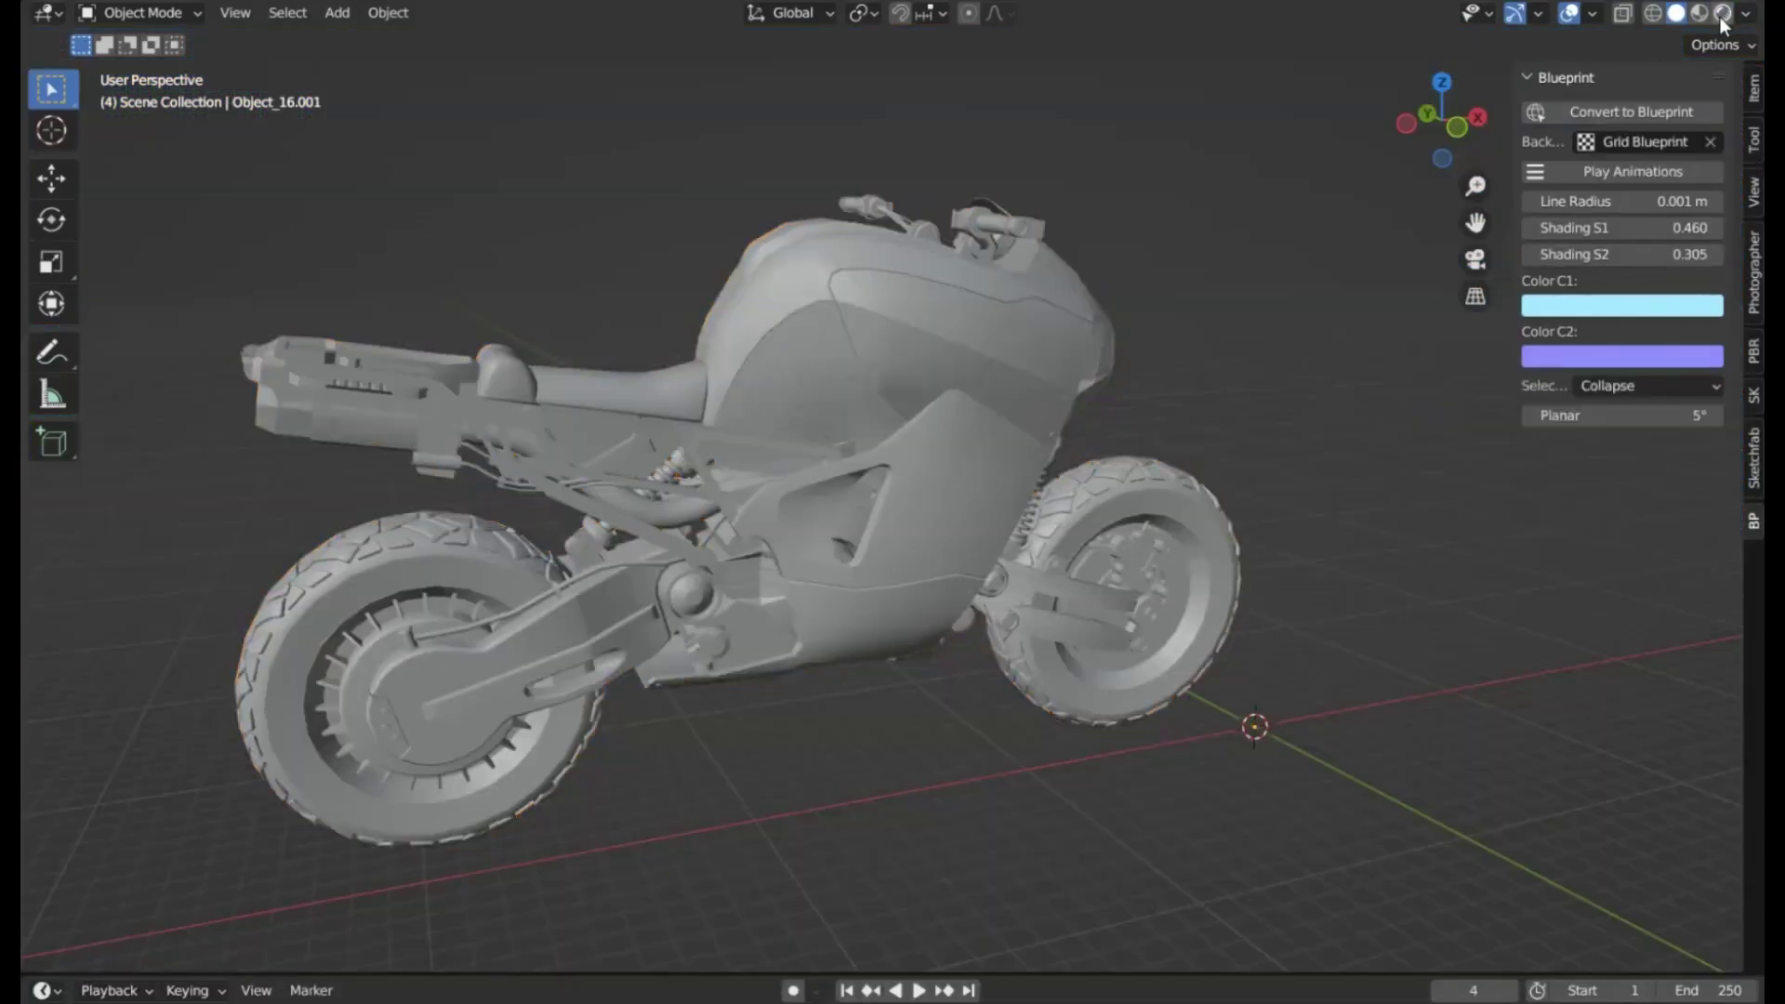
click(1722, 13)
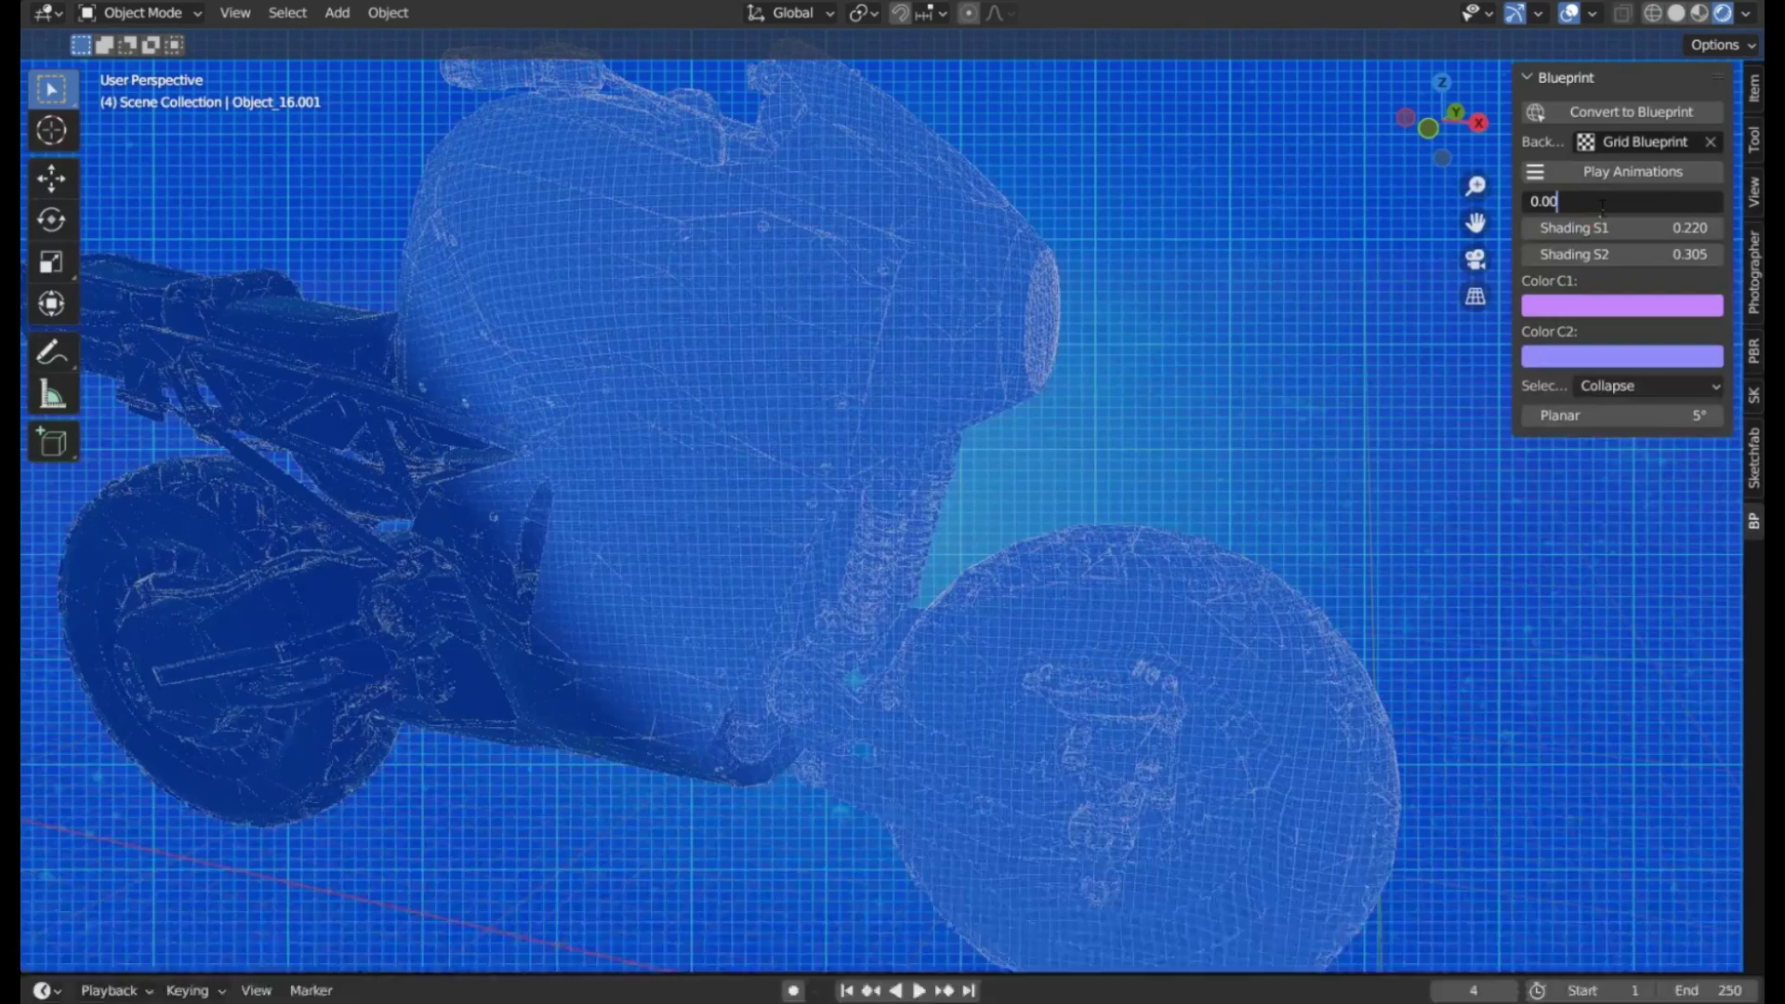
text(5)
key(Return)
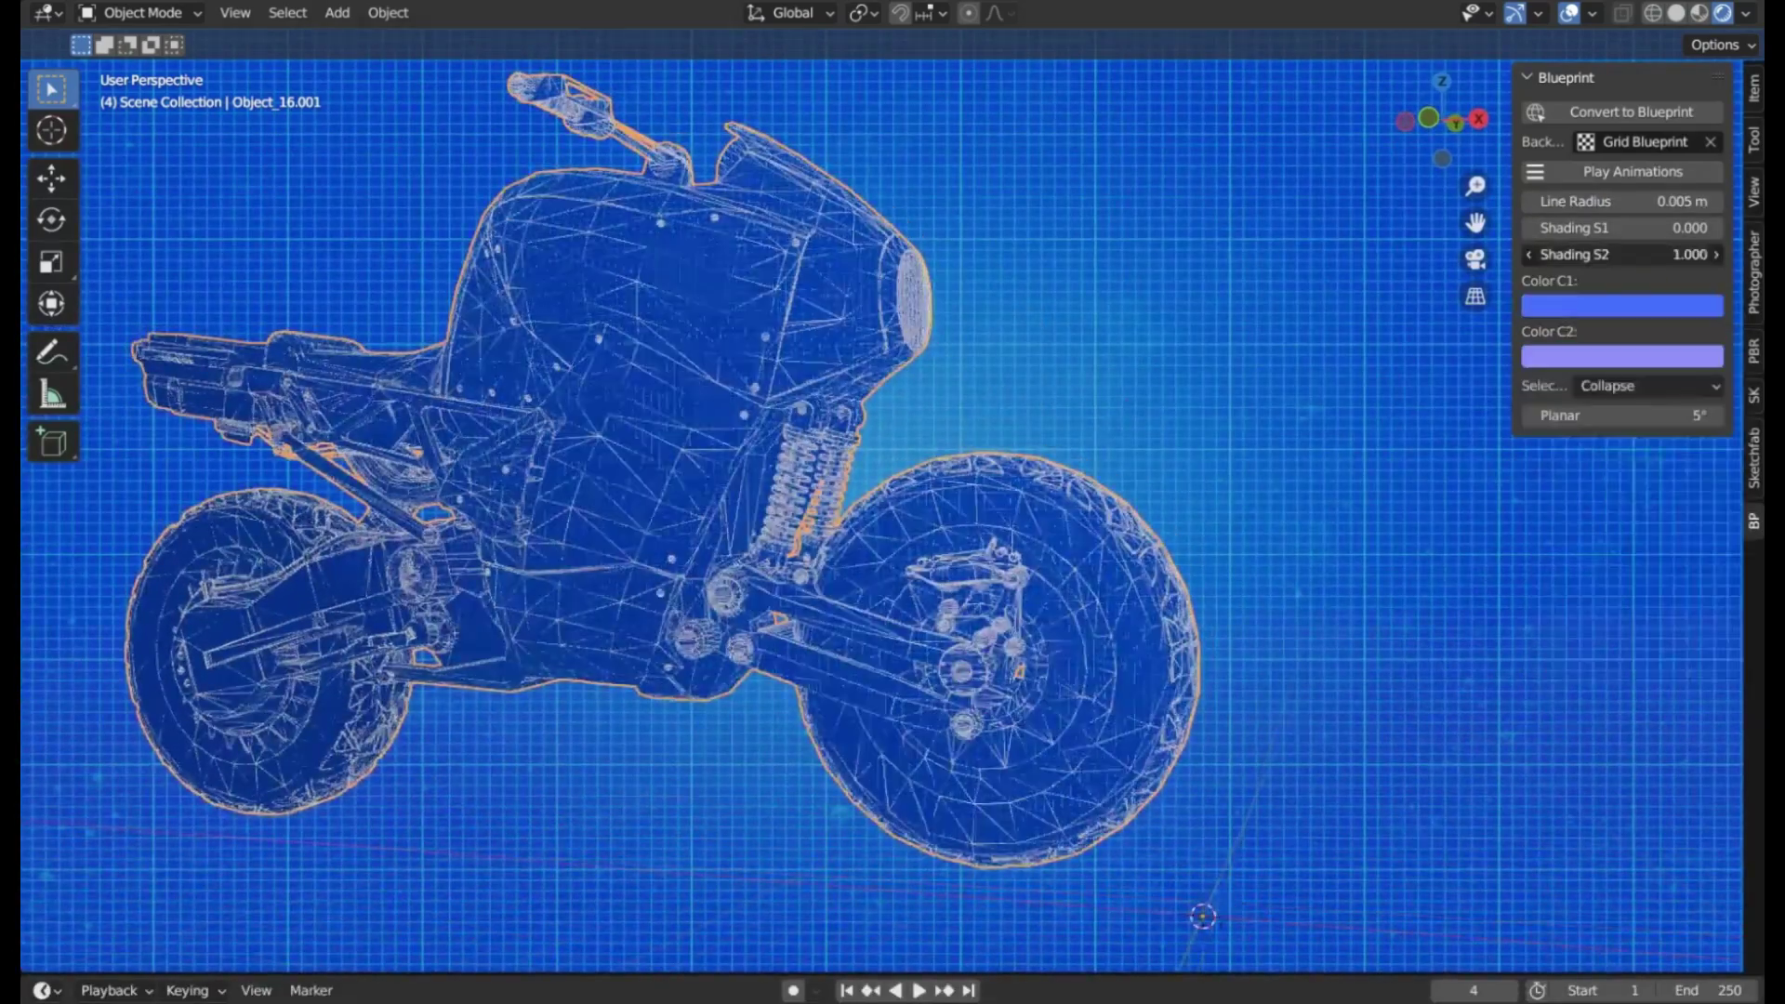
key(r)
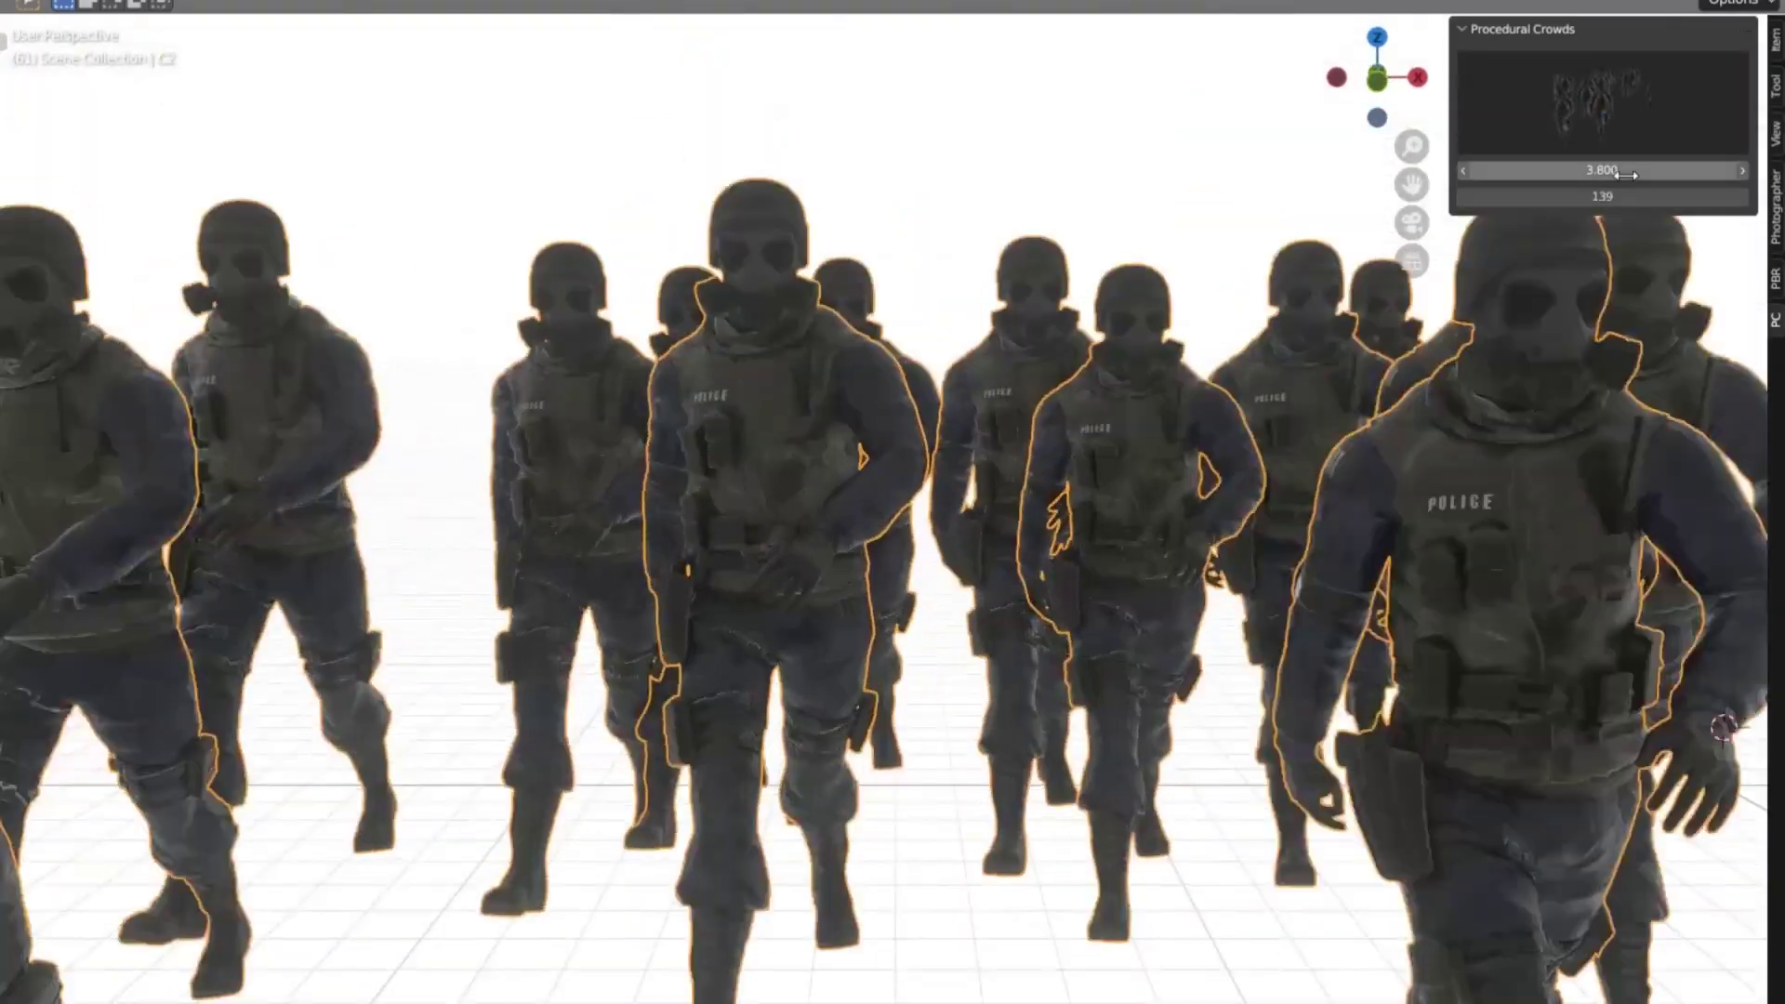
Enlarge the Procedural Crowds size from 3.800 to 11.800 so the marching soldiers fill the field
drag(1625, 174, 1519, 209)
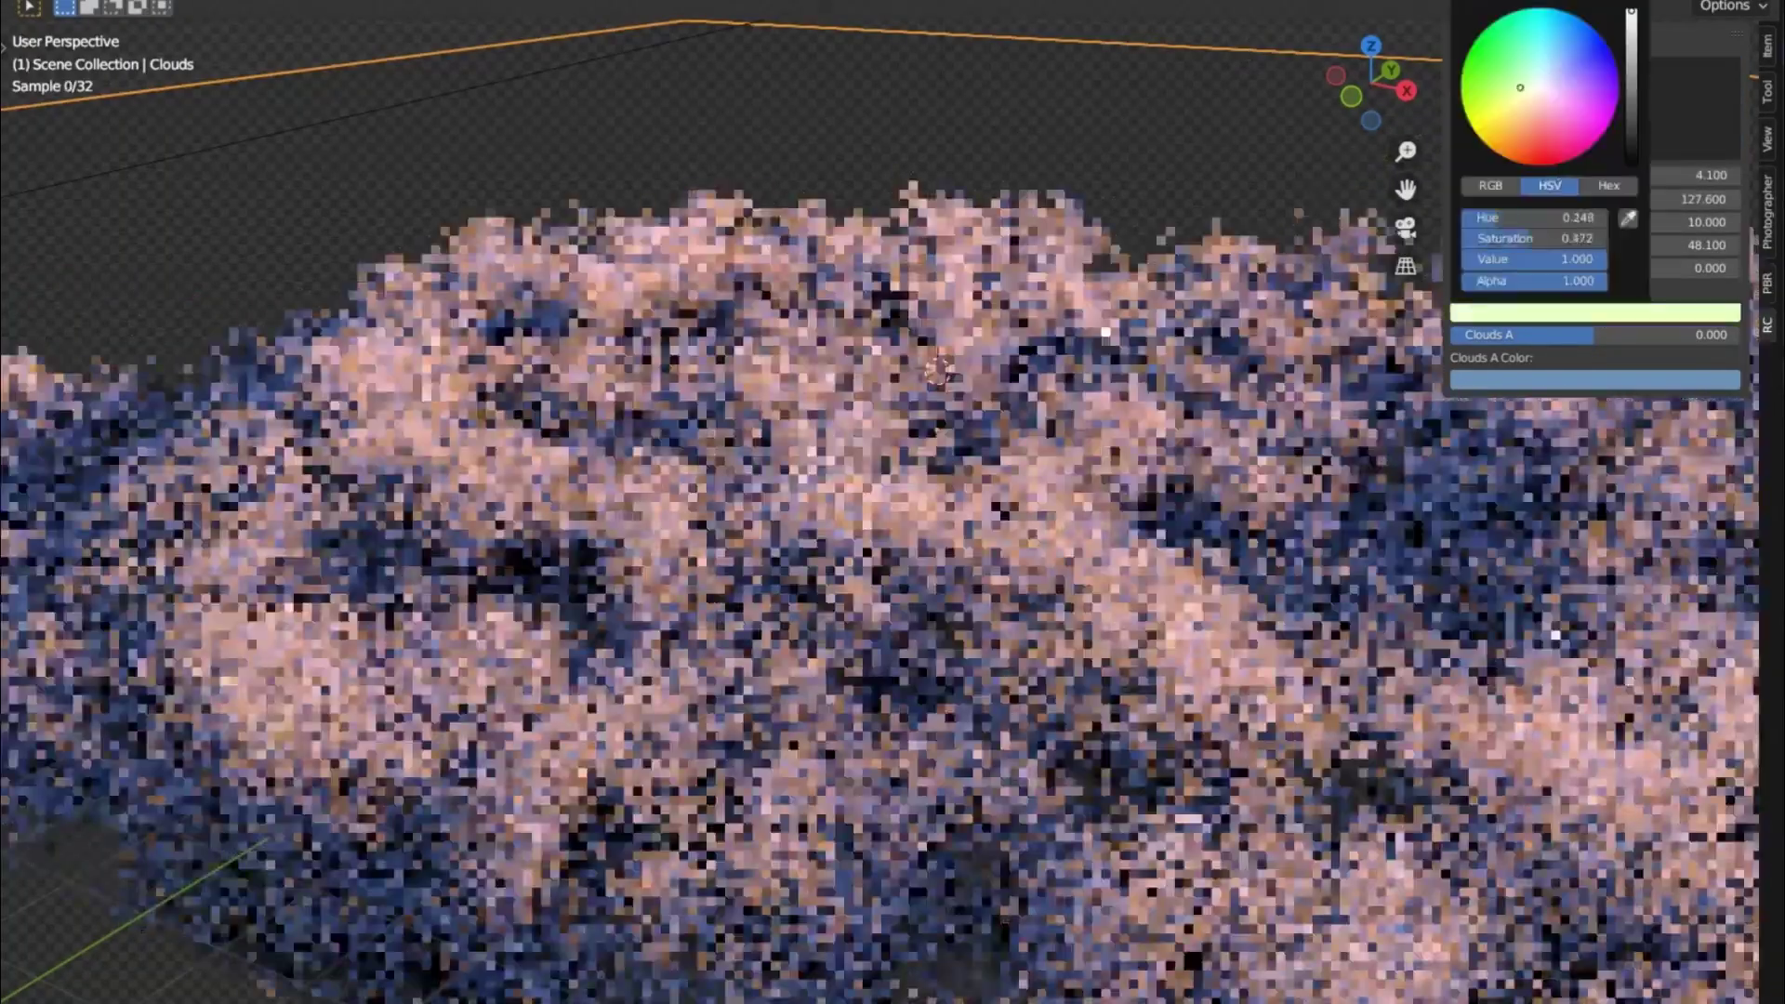
Raise Clouds Density to 127.600, push Clouds Fac below zero, then reset the clouds to a preset
mouse_move(1539, 87)
mouse_down()
mouse_move(1590, 116)
mouse_move(1550, 73)
mouse_up()
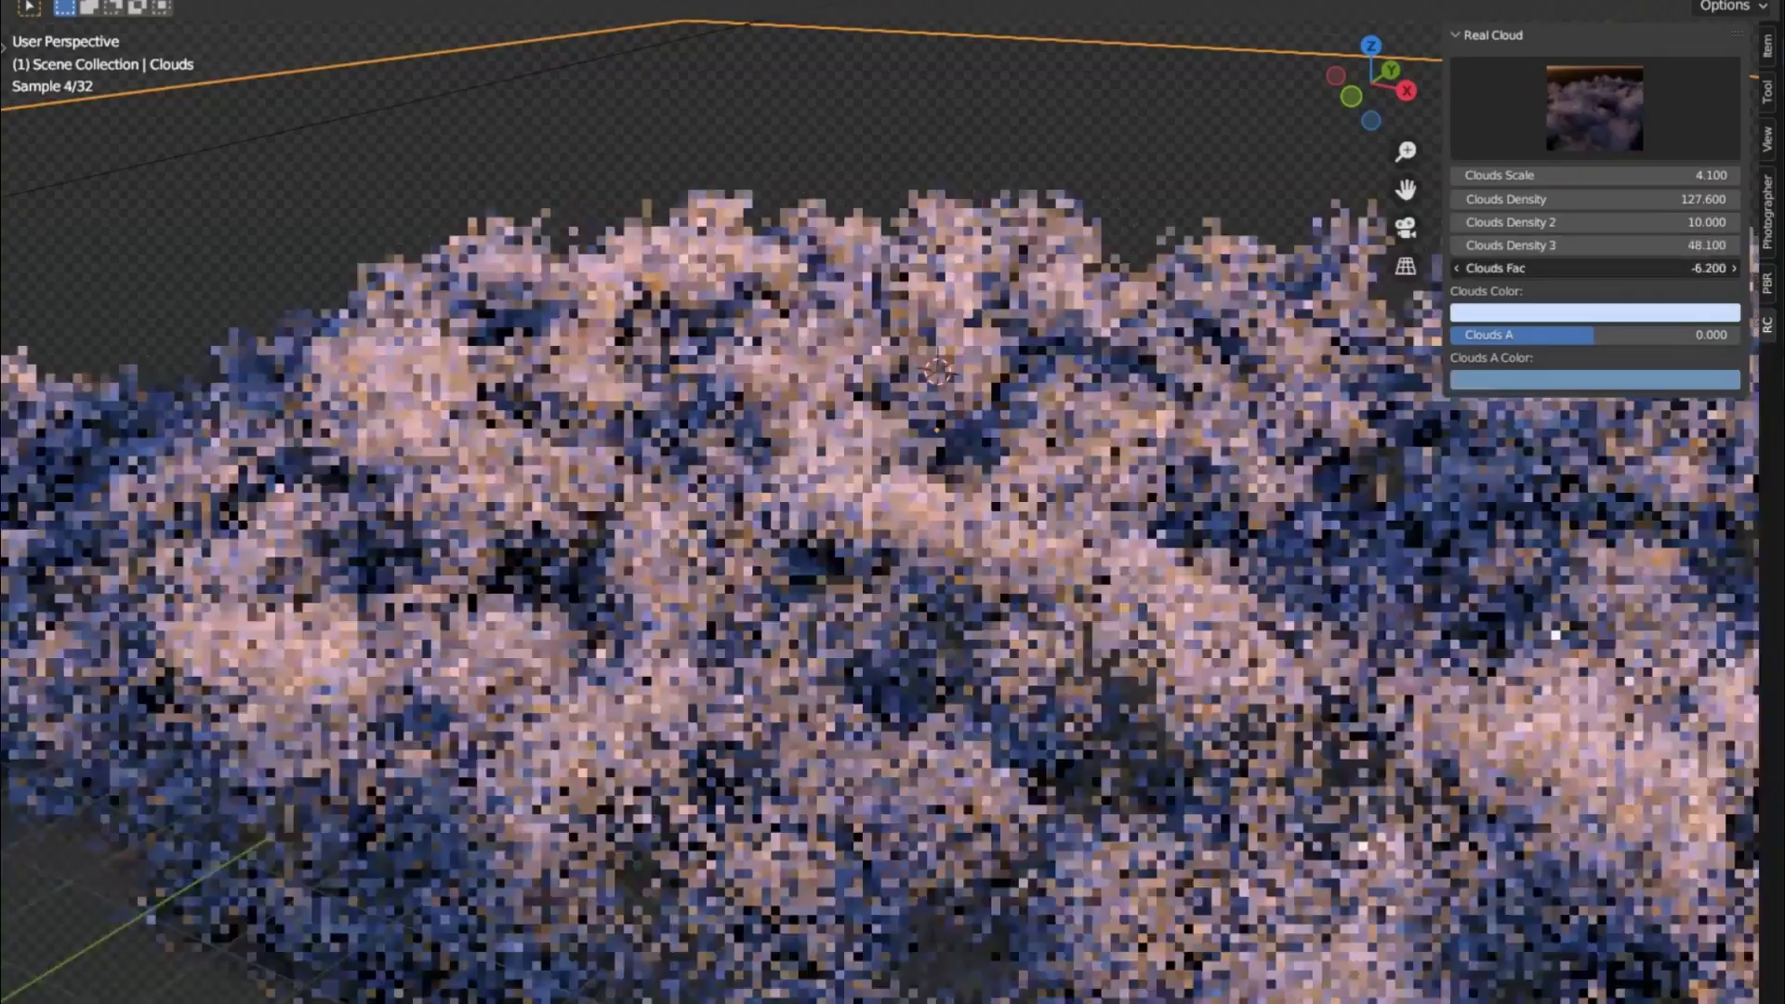
drag(1580, 268, 1525, 268)
middle_drag(930, 558, 837, 446)
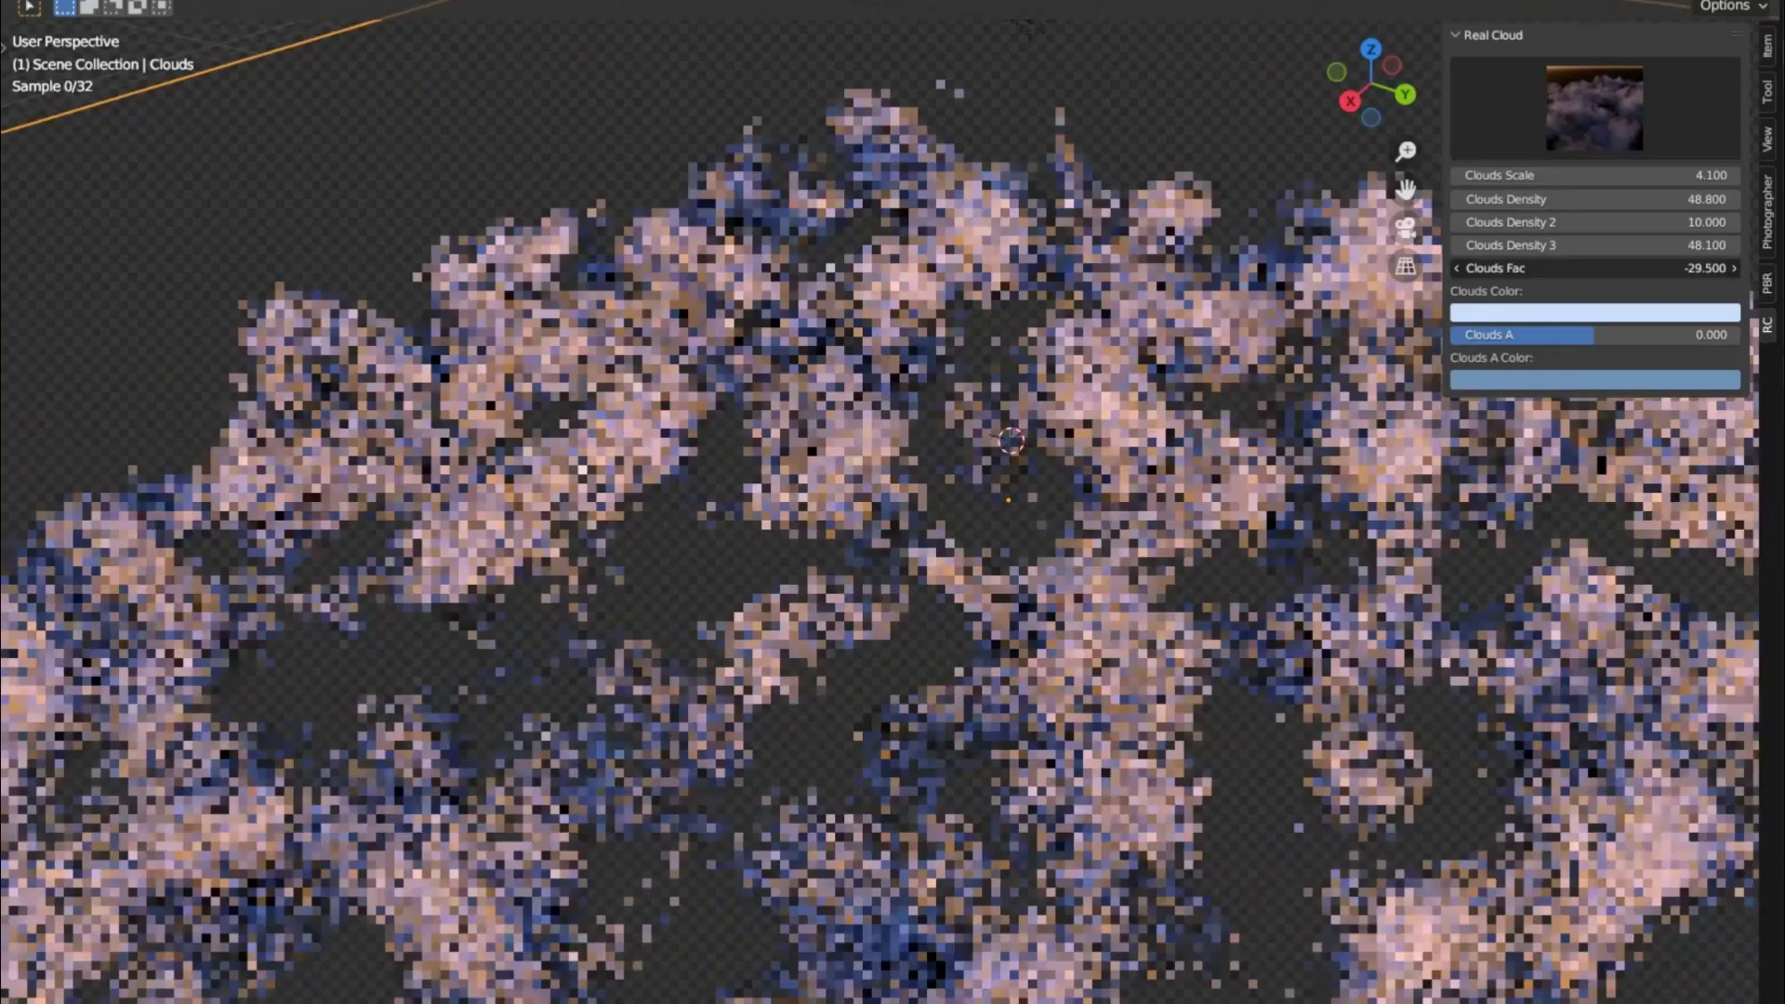
click(1594, 107)
click(1576, 132)
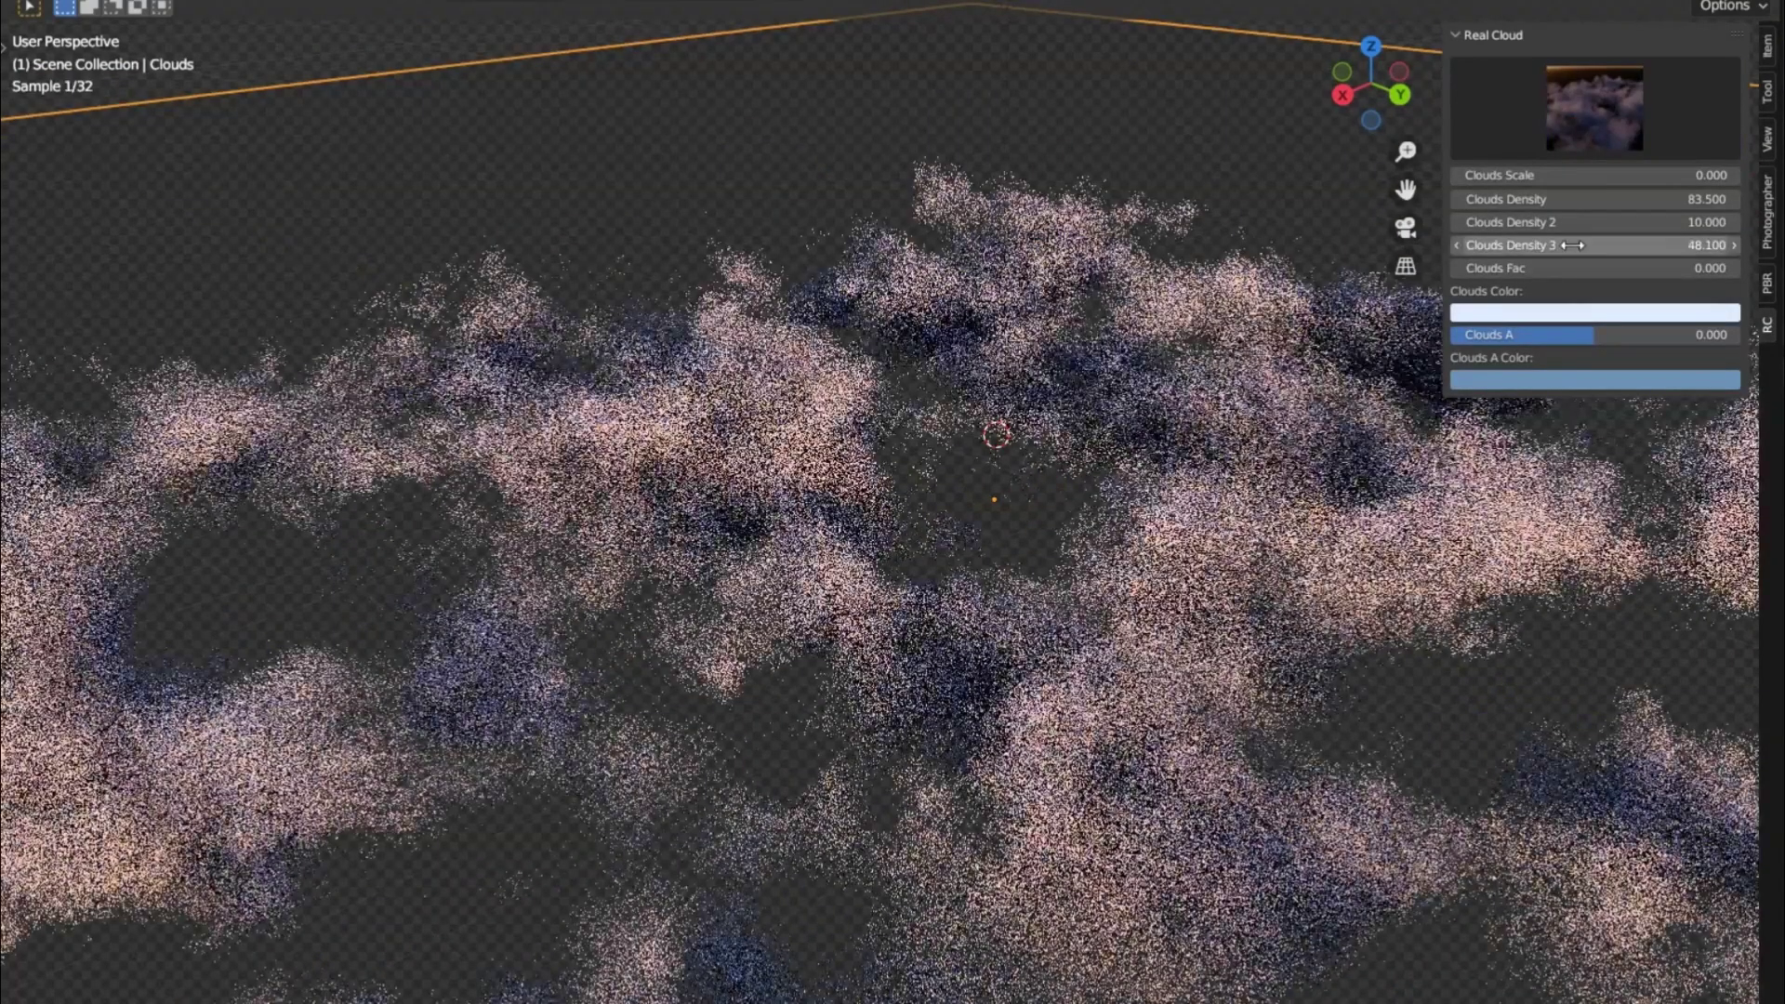
Tint the clouds blue, settle Clouds Scale at 4.100 and Clouds Density at 127.600
click(1594, 312)
mouse_move(1570, 269)
mouse_down()
mouse_move(1497, 268)
mouse_move(1581, 269)
mouse_up()
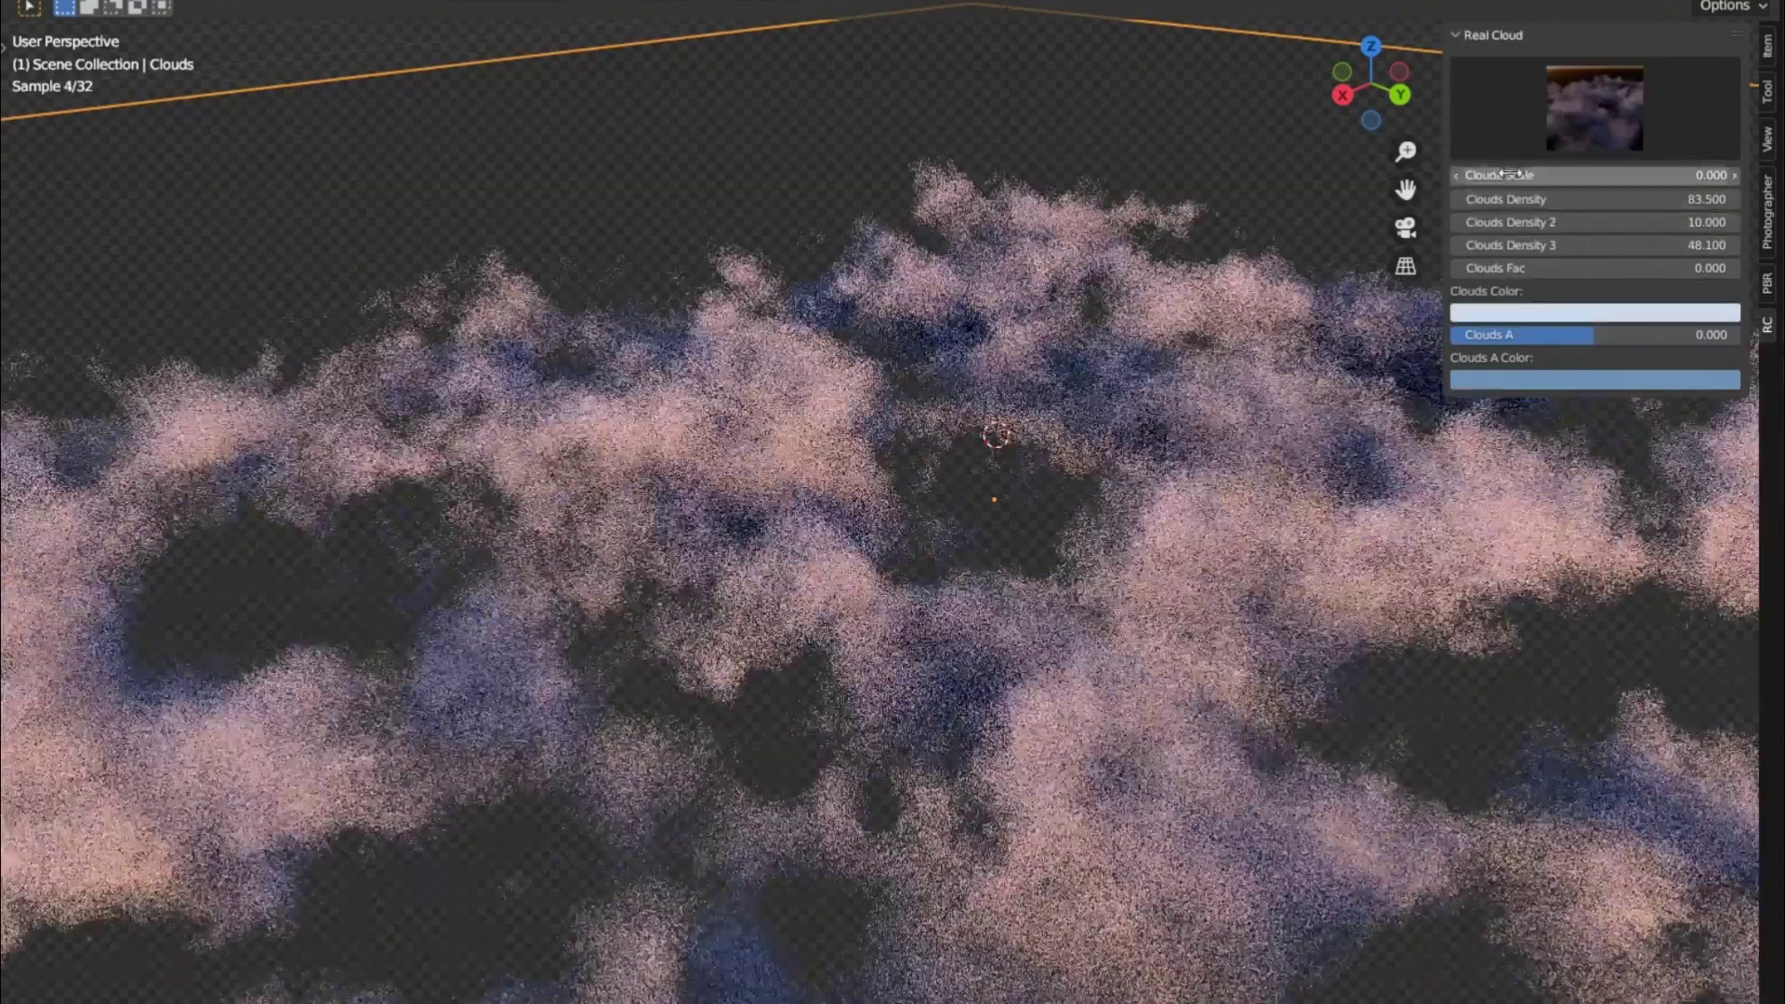
drag(1503, 174, 1562, 174)
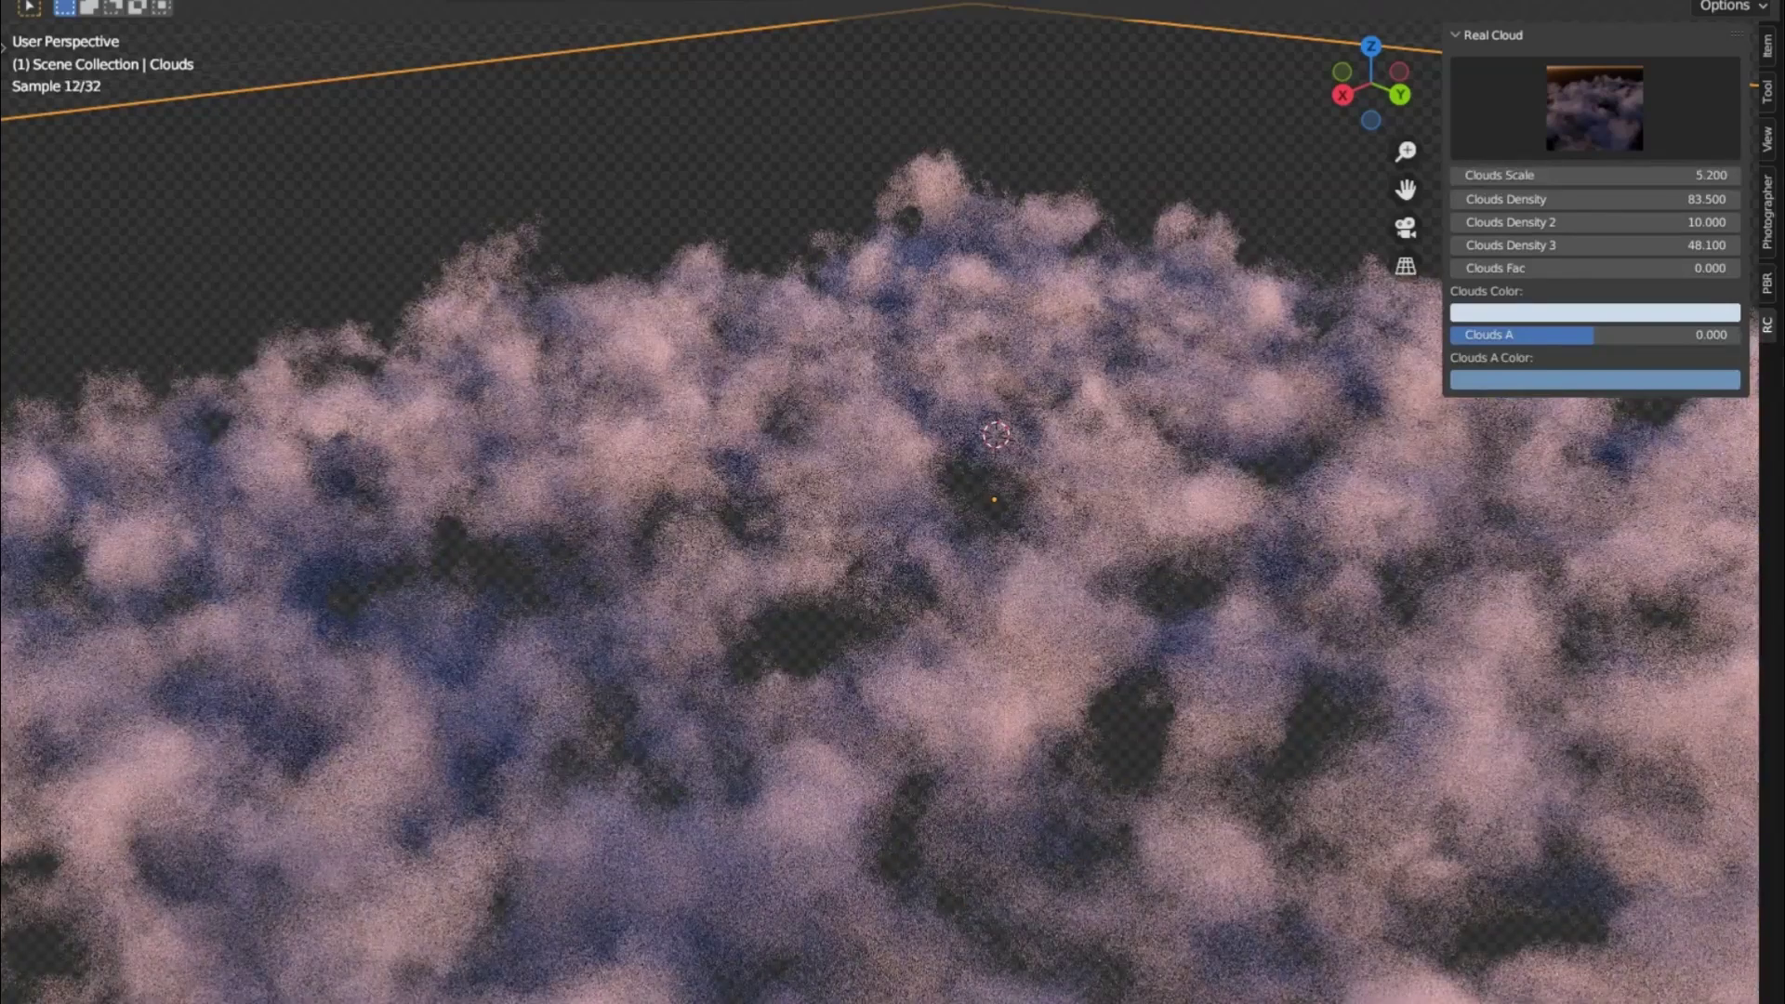
click(1588, 138)
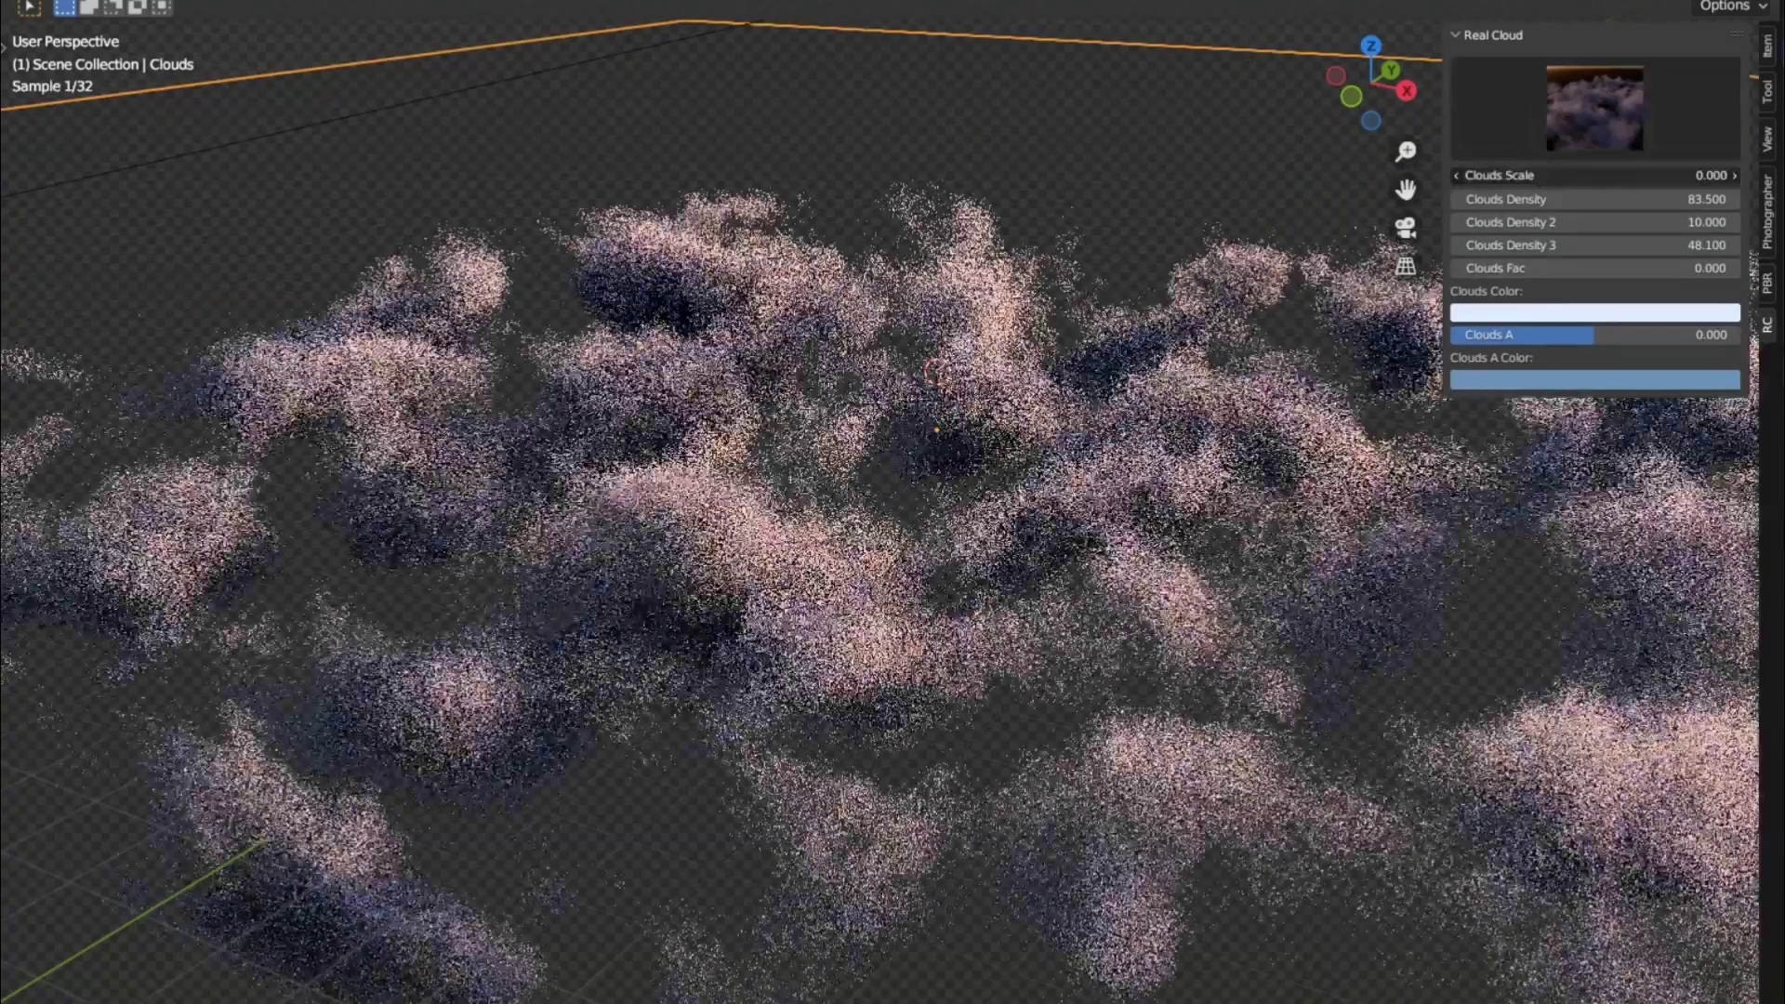
drag(1525, 174, 1608, 198)
click(1553, 312)
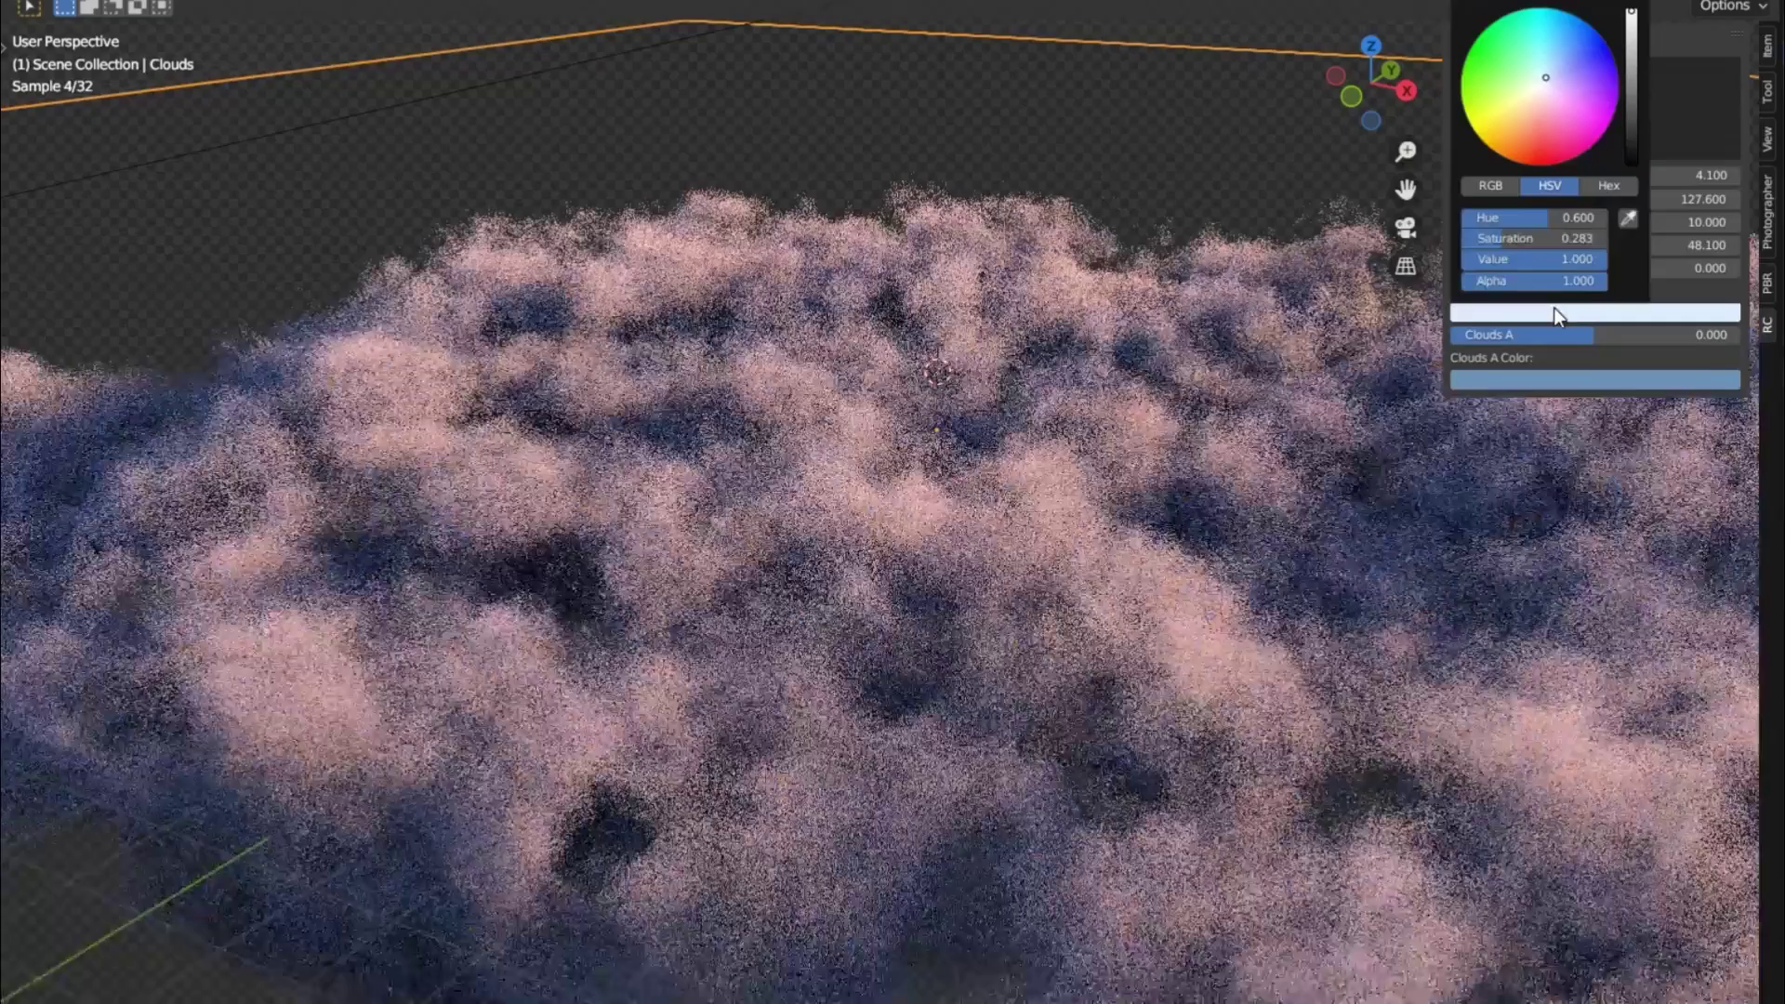
click(1556, 68)
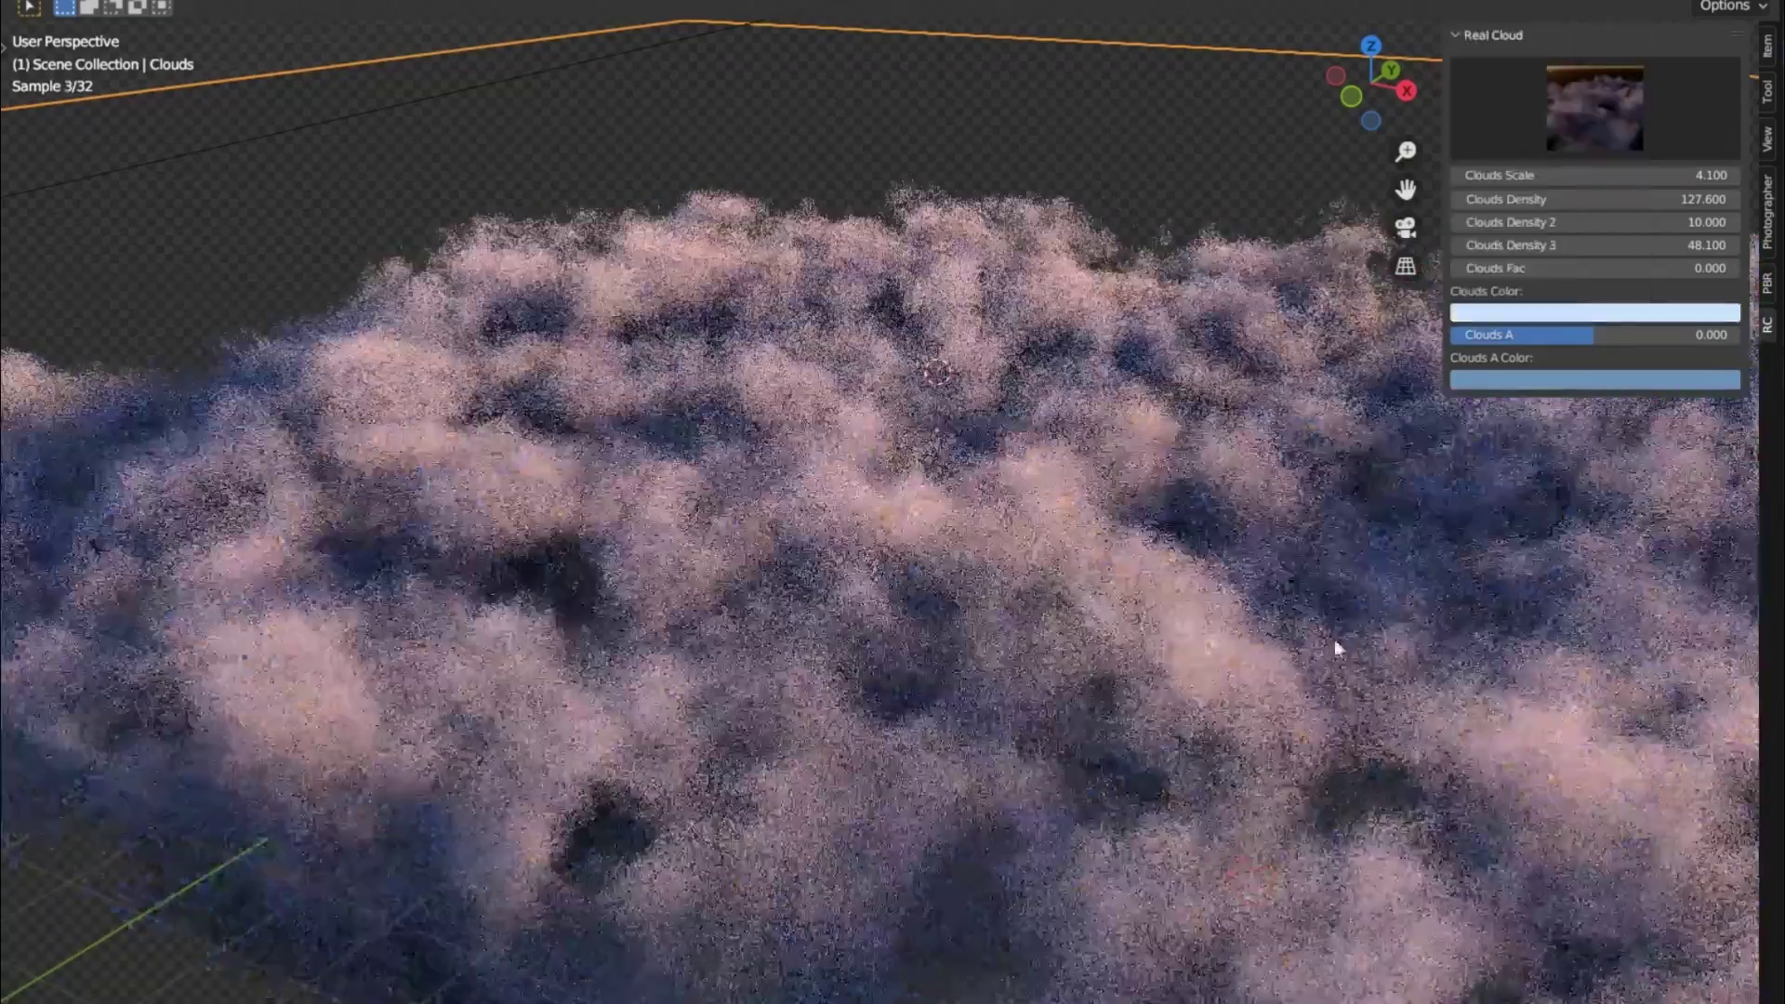